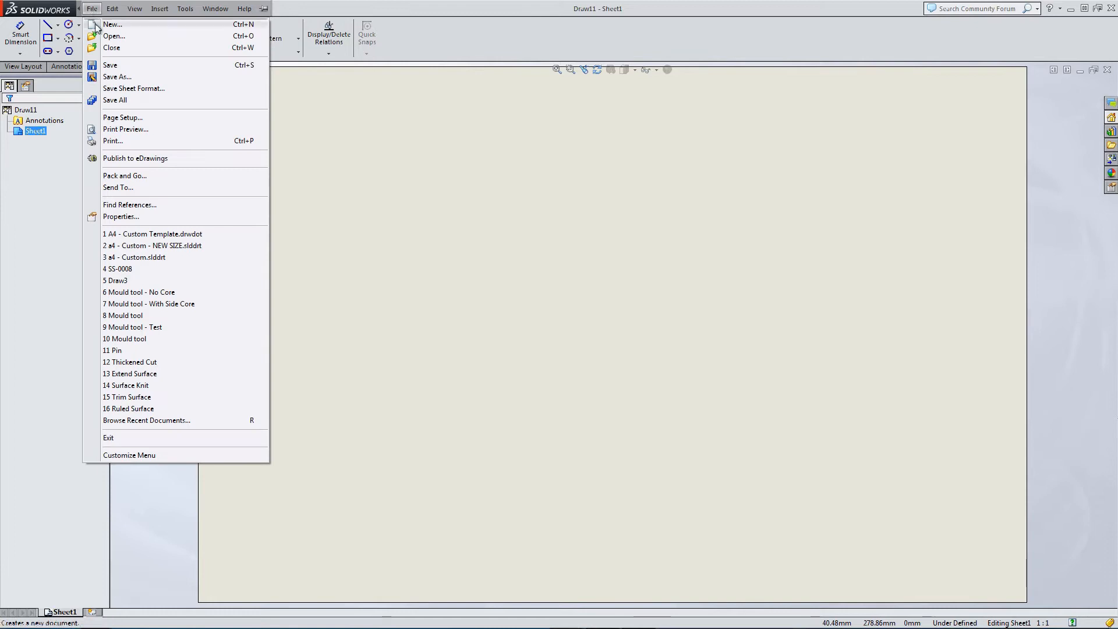
Create a new drawing on the a4 - Custom sheet format, listing more than the standard formats to find it
click(98, 26)
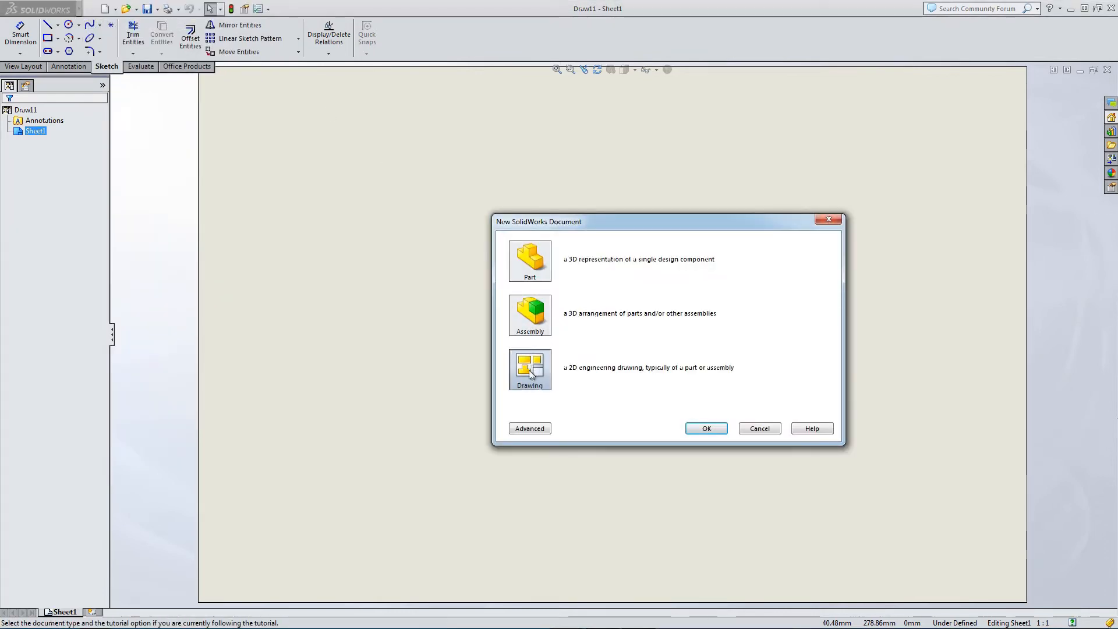
click(696, 425)
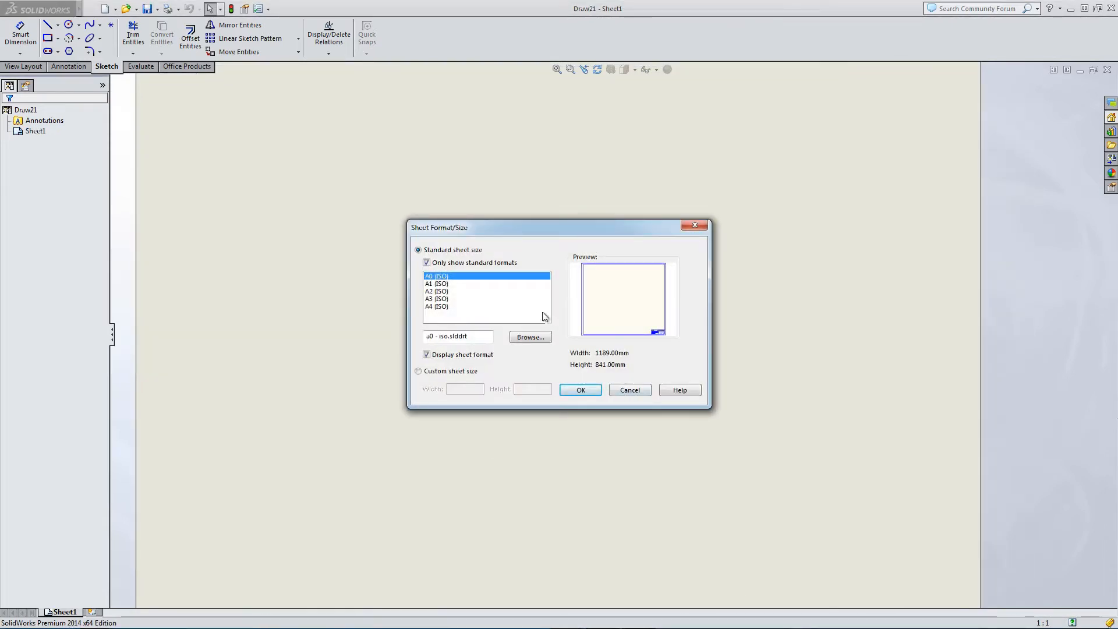
key(Down)
key(Down)
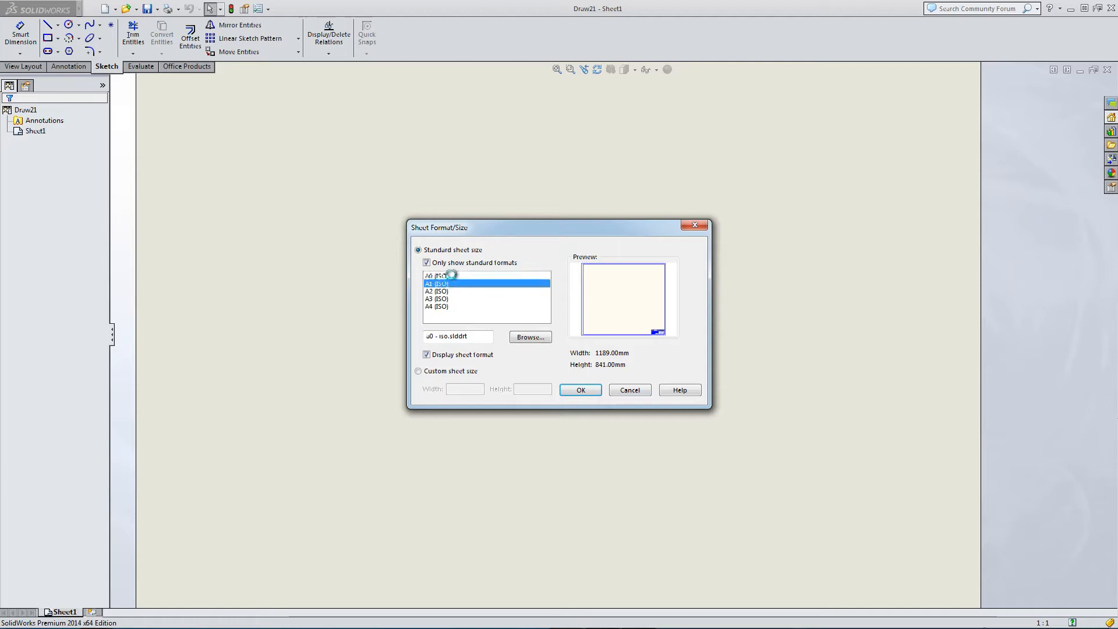
key(Down)
key(Down)
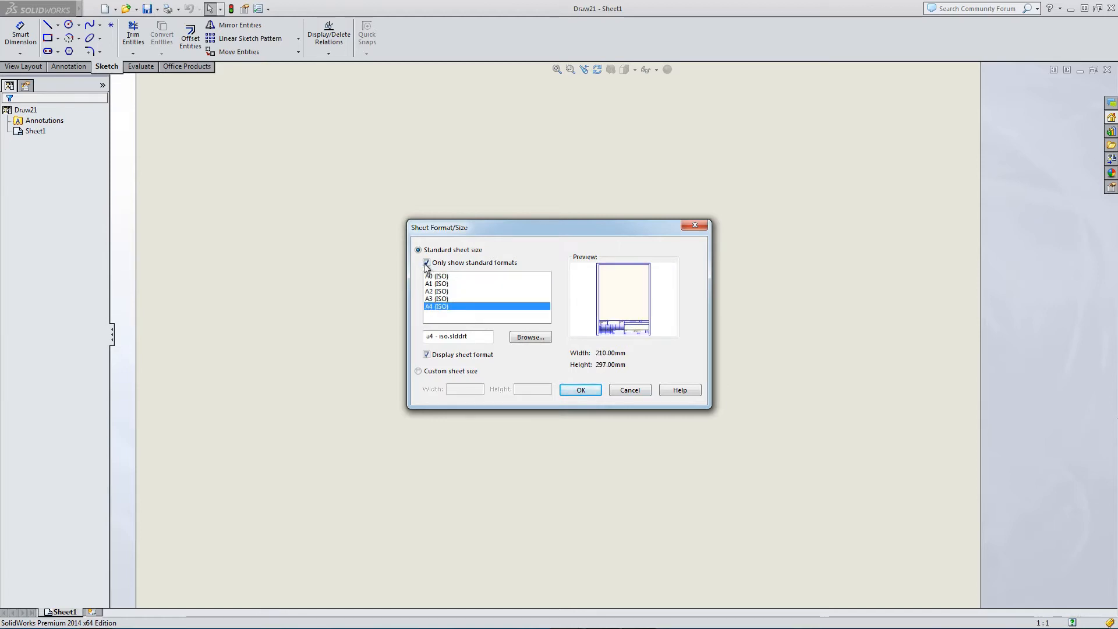
click(427, 262)
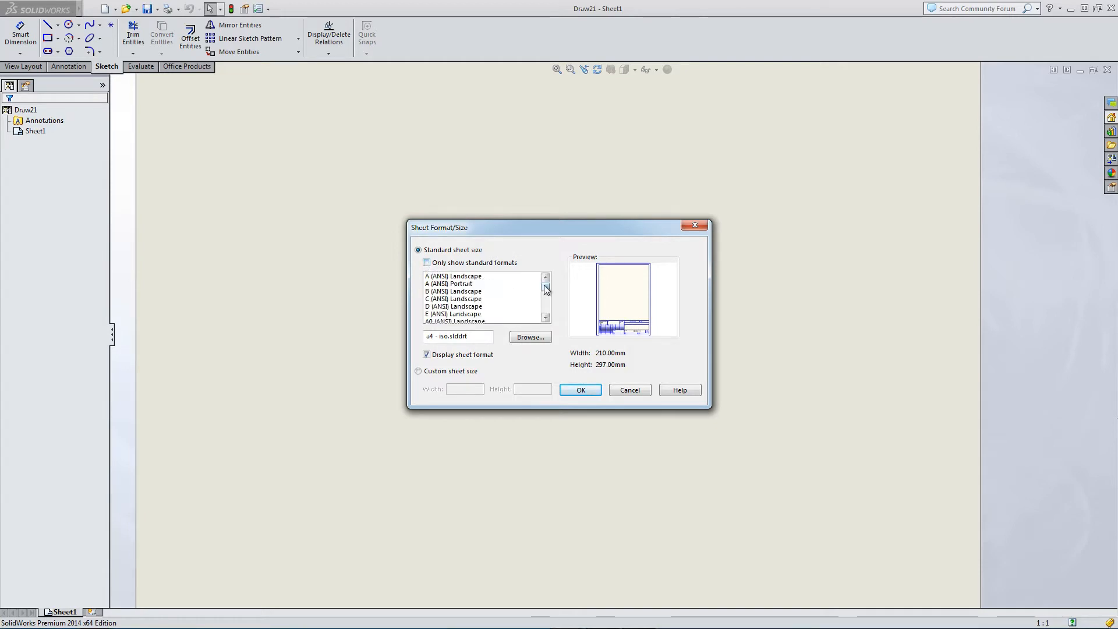
drag(544, 290, 548, 312)
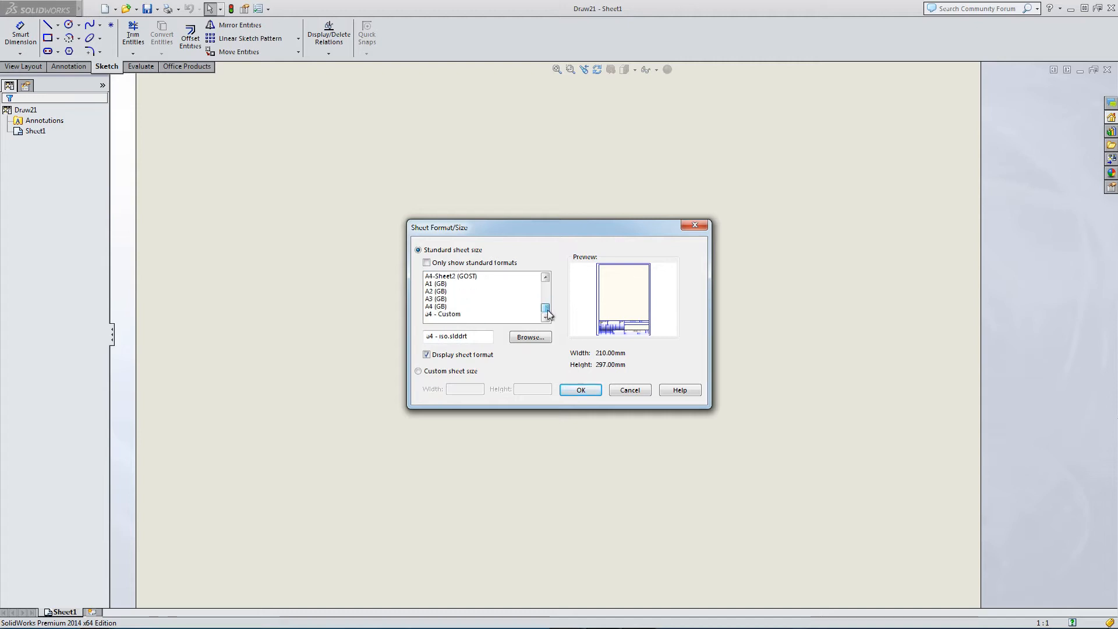
click(450, 314)
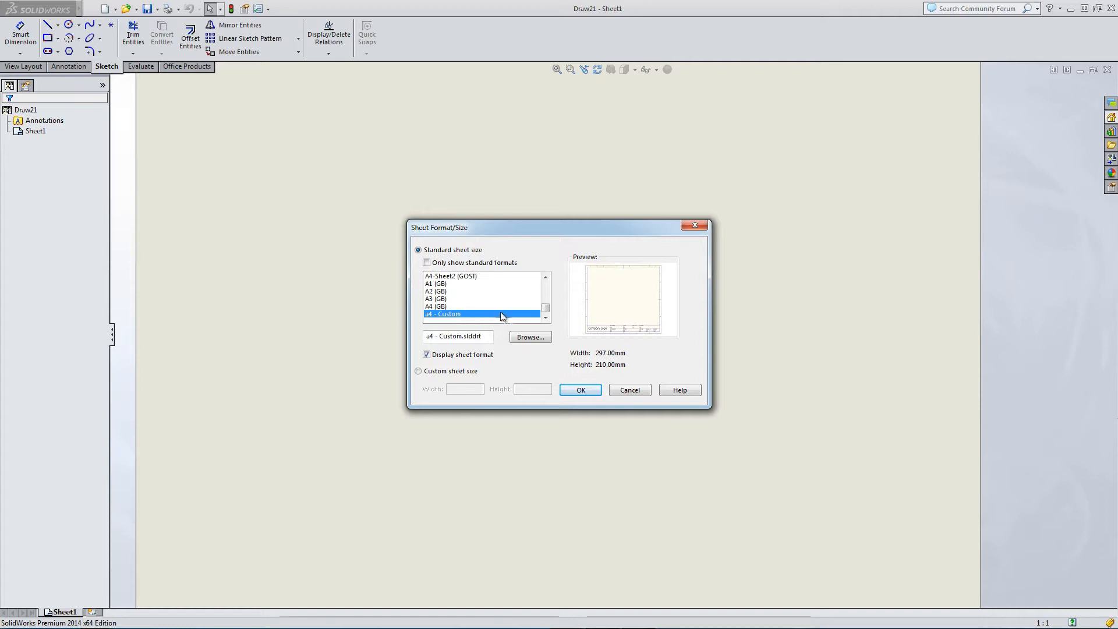
click(587, 393)
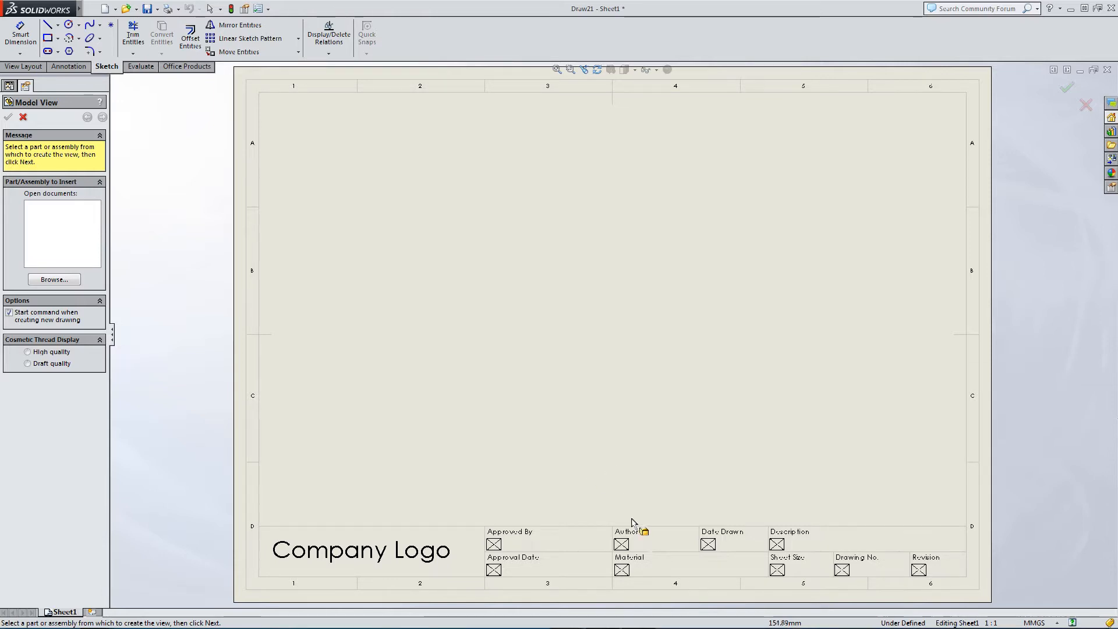
Examine the custom title block on the new sheet and leave the Model View command without inserting a part
scroll(669, 610, down, 2)
scroll(673, 606, up, 6)
scroll(670, 593, down, 2)
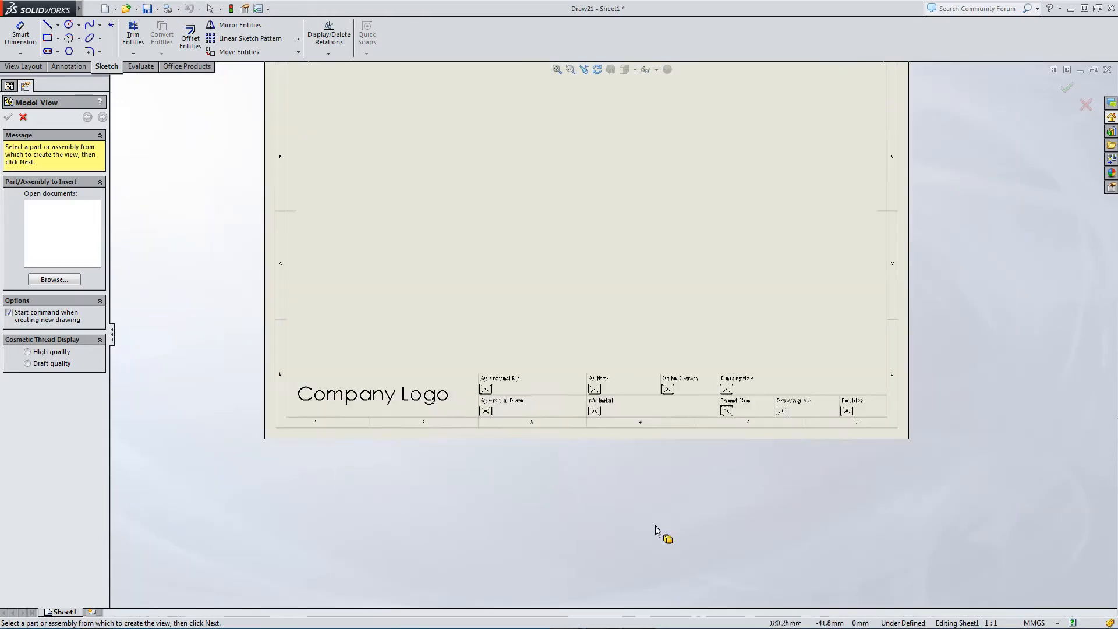
scroll(660, 544, down, 4)
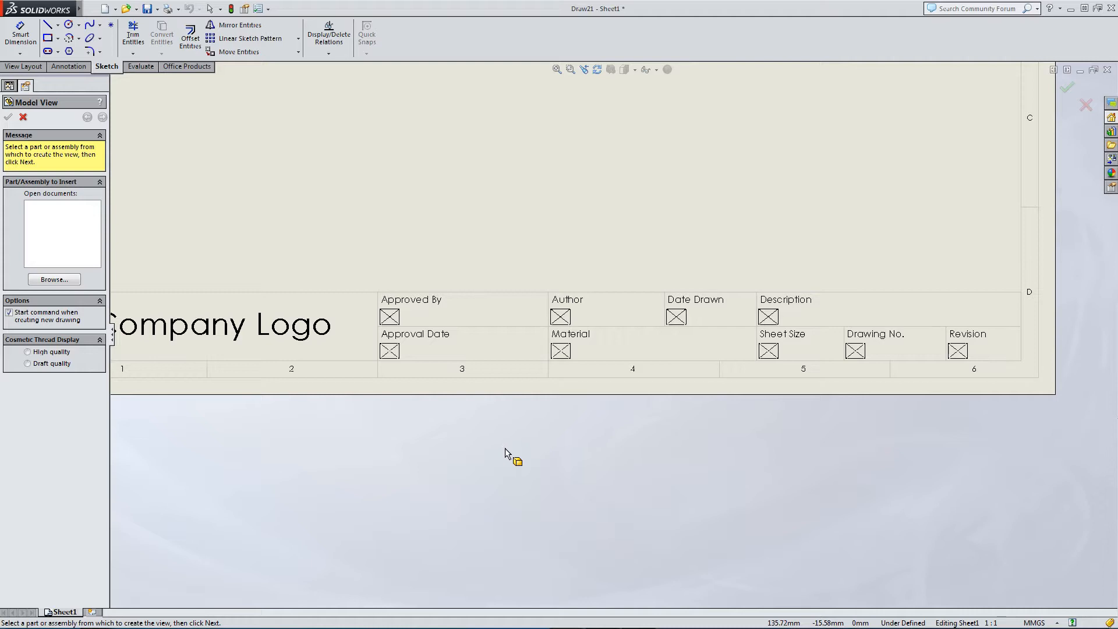
click(23, 118)
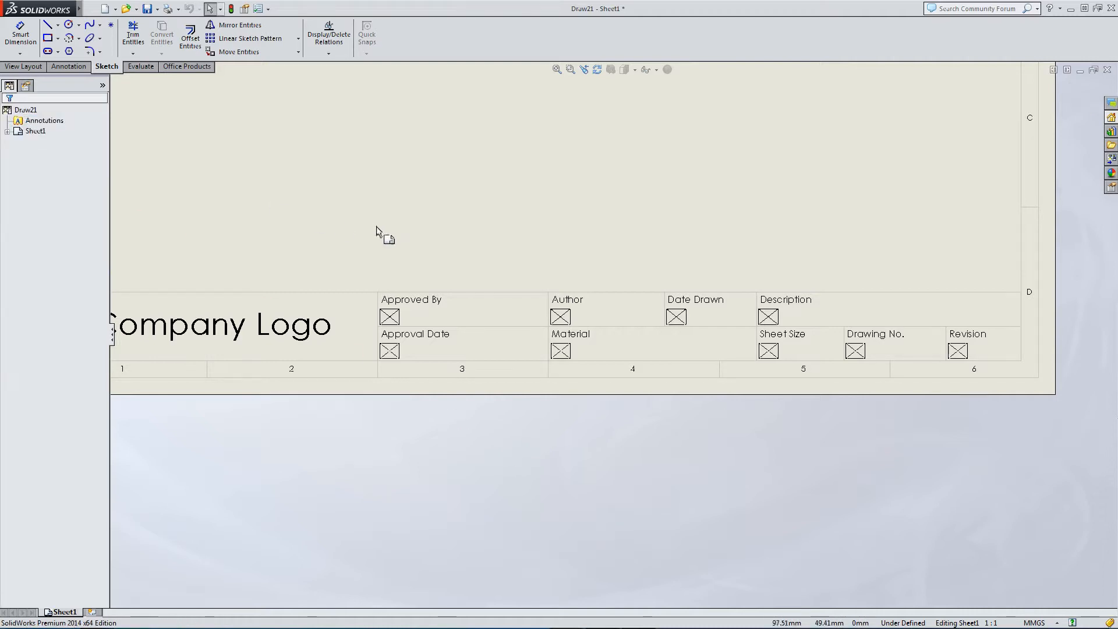
scroll(463, 210, up, 5)
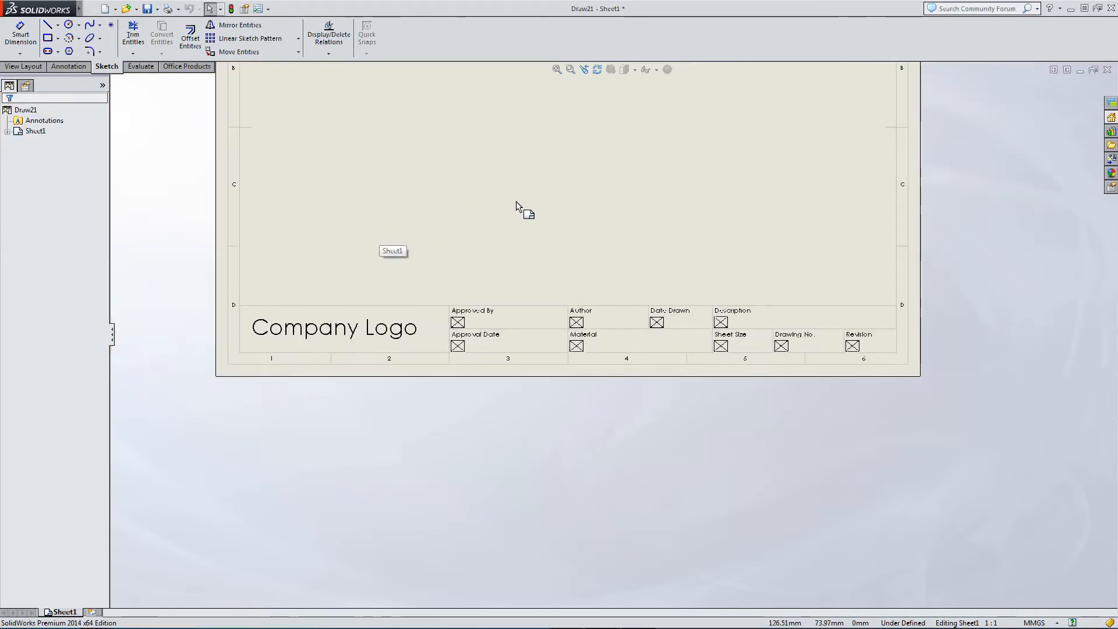
scroll(570, 154, down, 4)
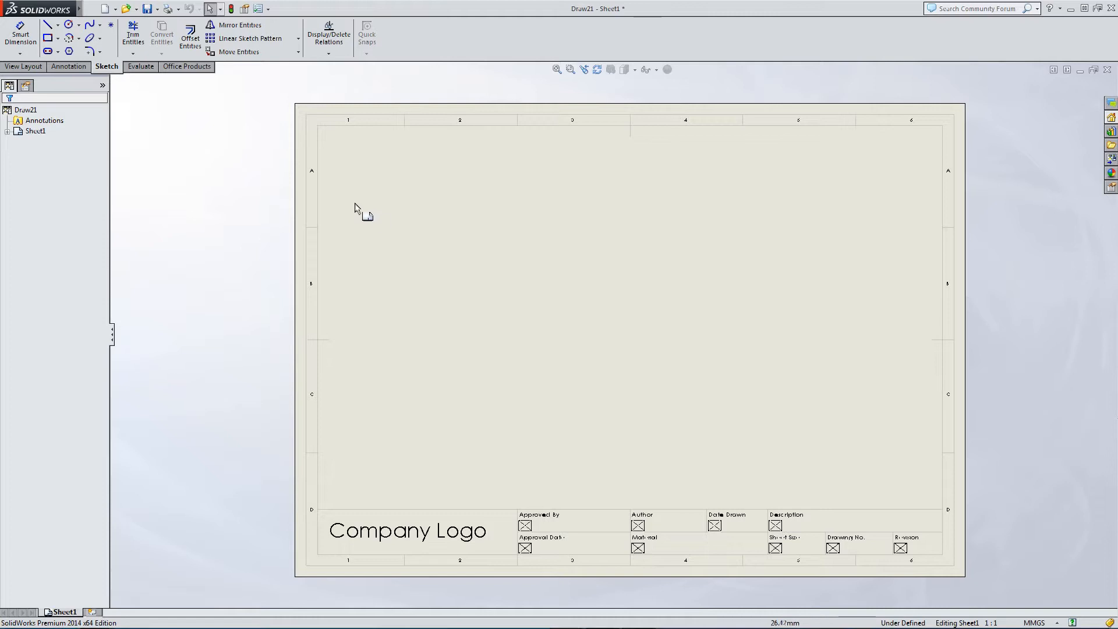
click(91, 8)
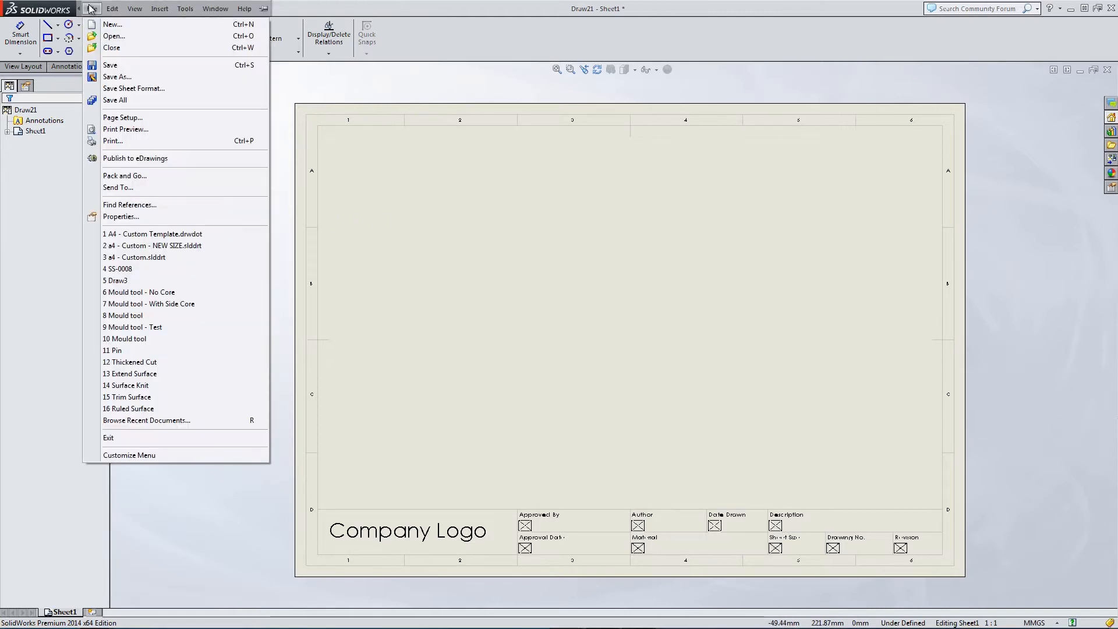
click(114, 78)
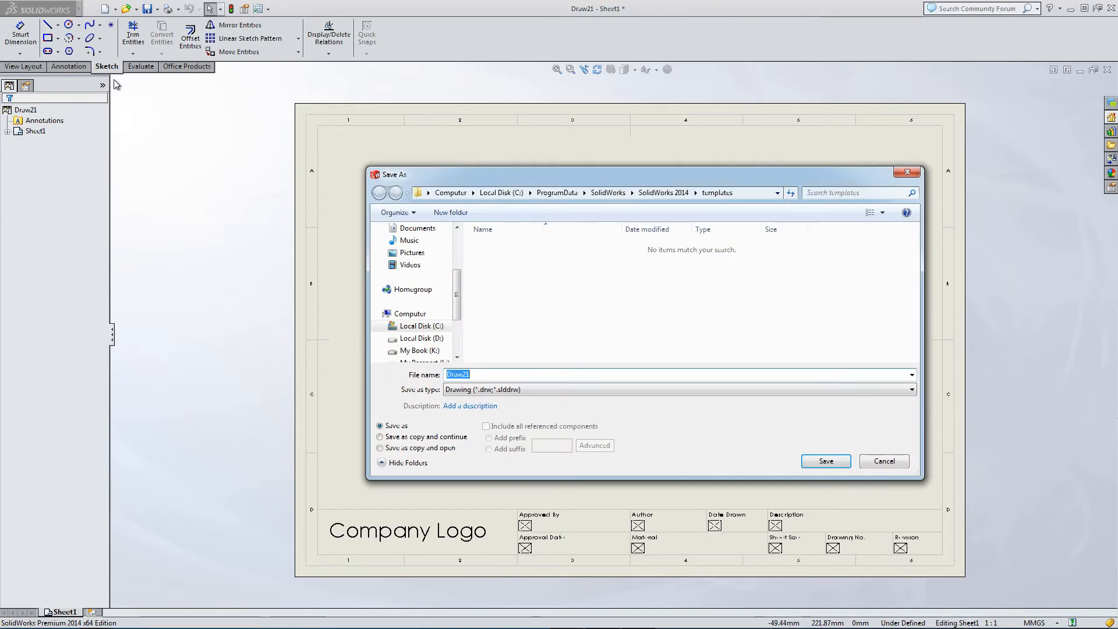
click(882, 461)
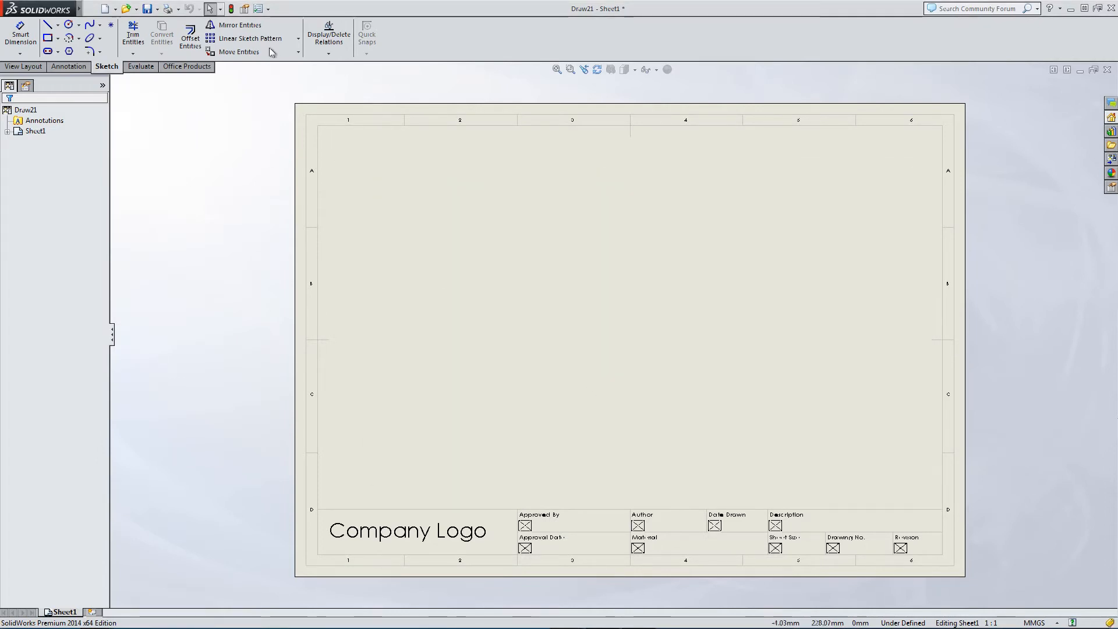
Save the sheet format as "a4 - Custom - NEW SIZE" in the sheetformat folder and close the drawing
click(90, 8)
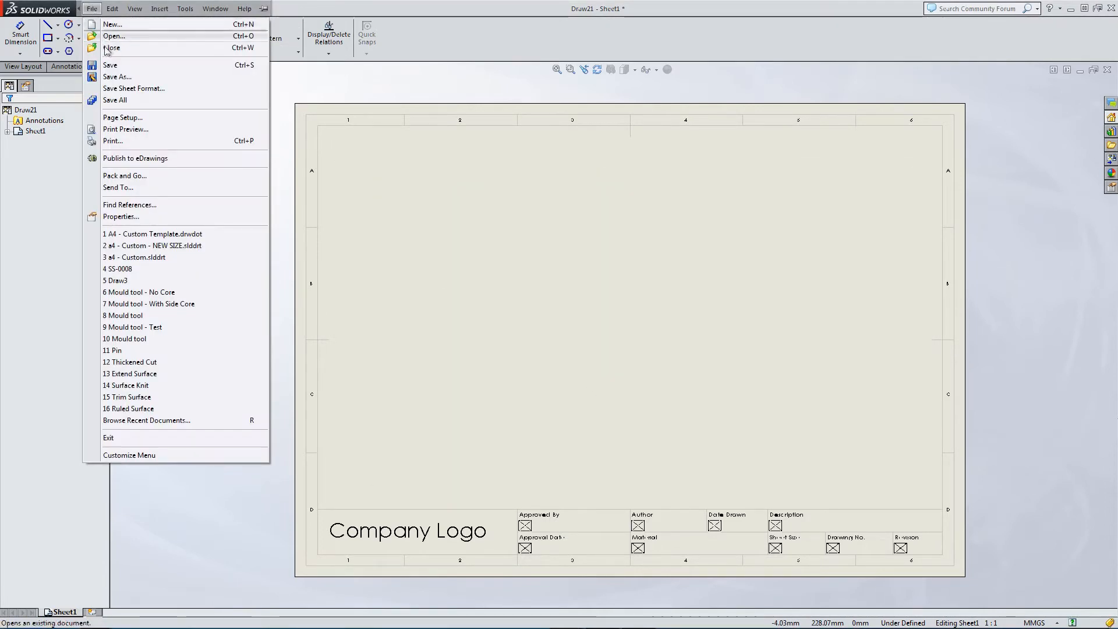
click(118, 89)
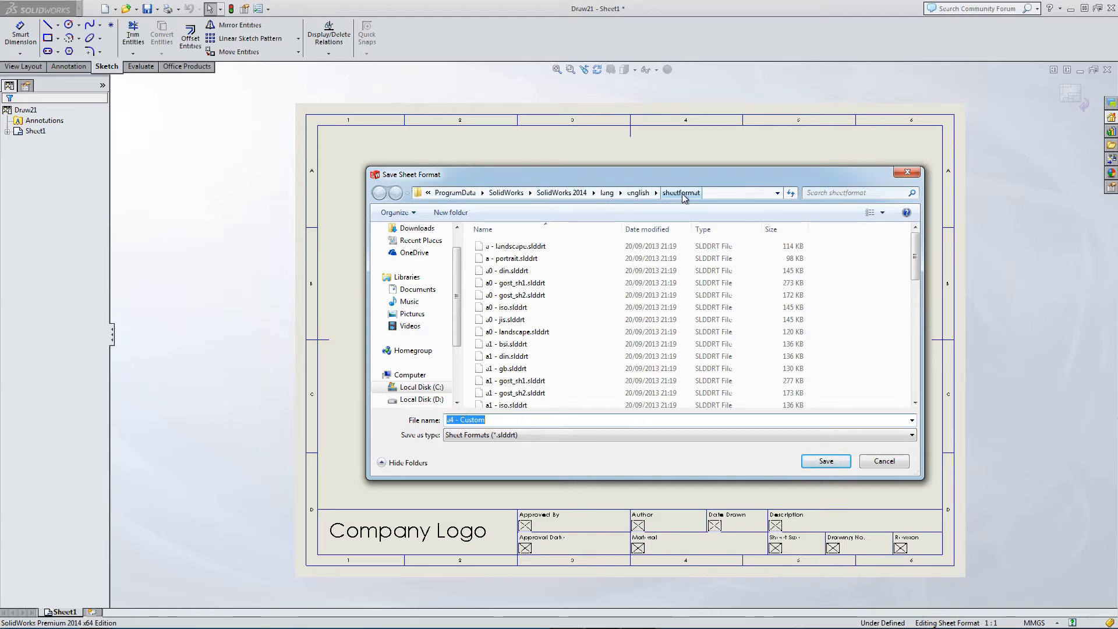
click(501, 419)
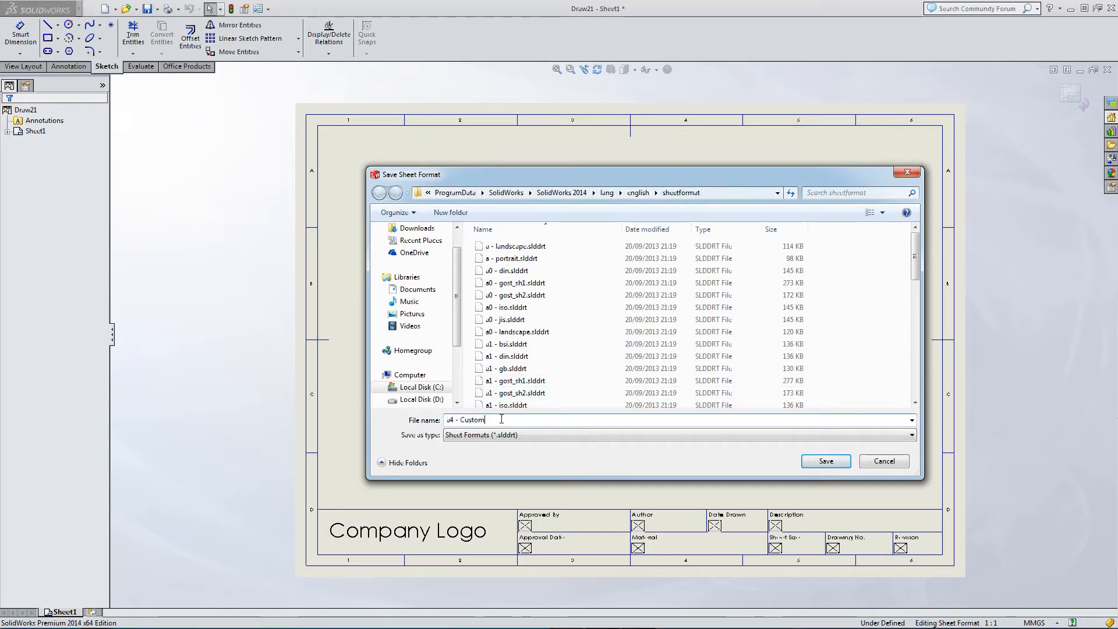
text(- )
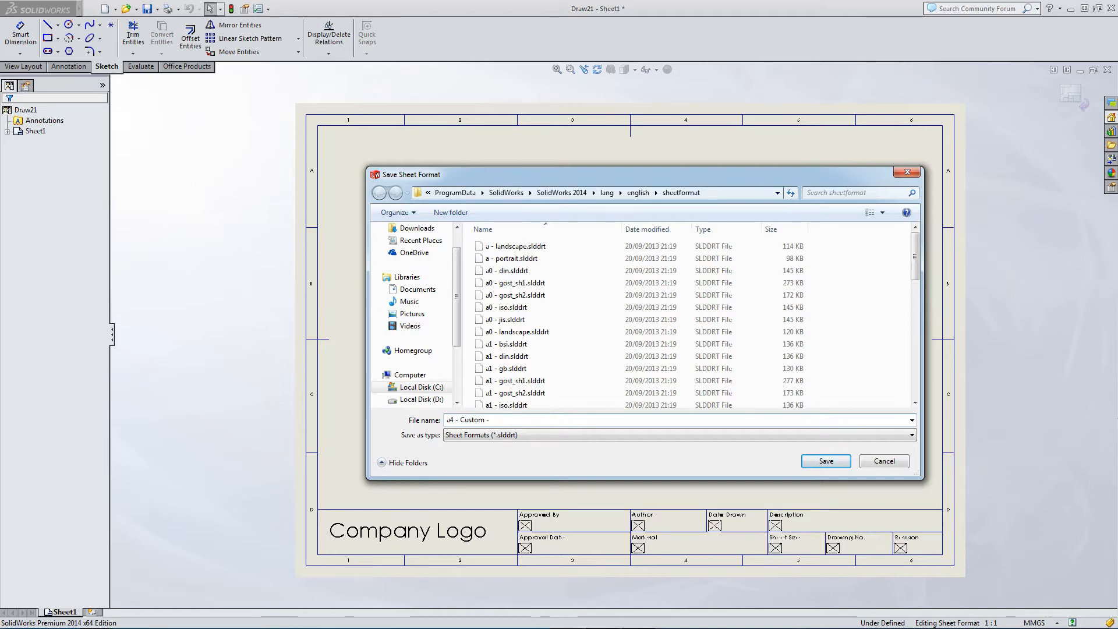
text(NEW S)
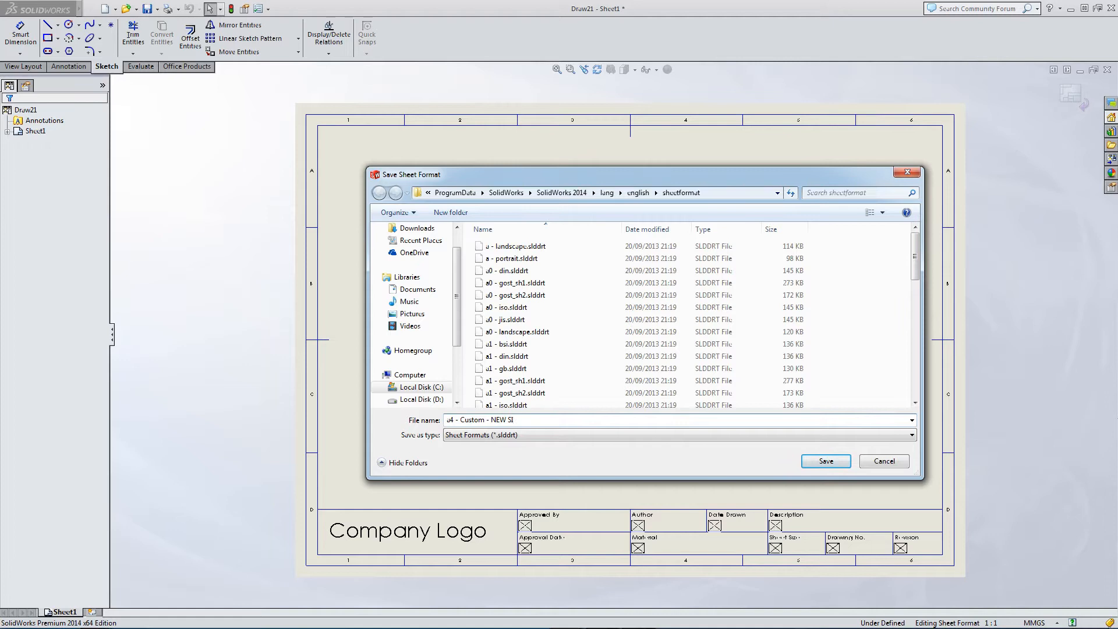
text(IZE)
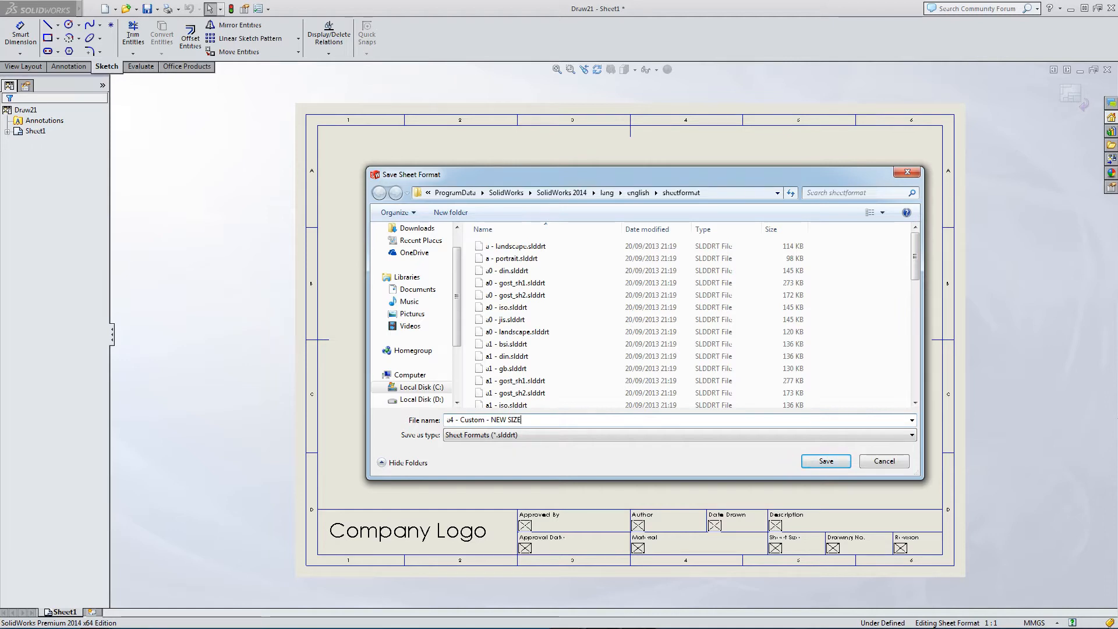
click(821, 464)
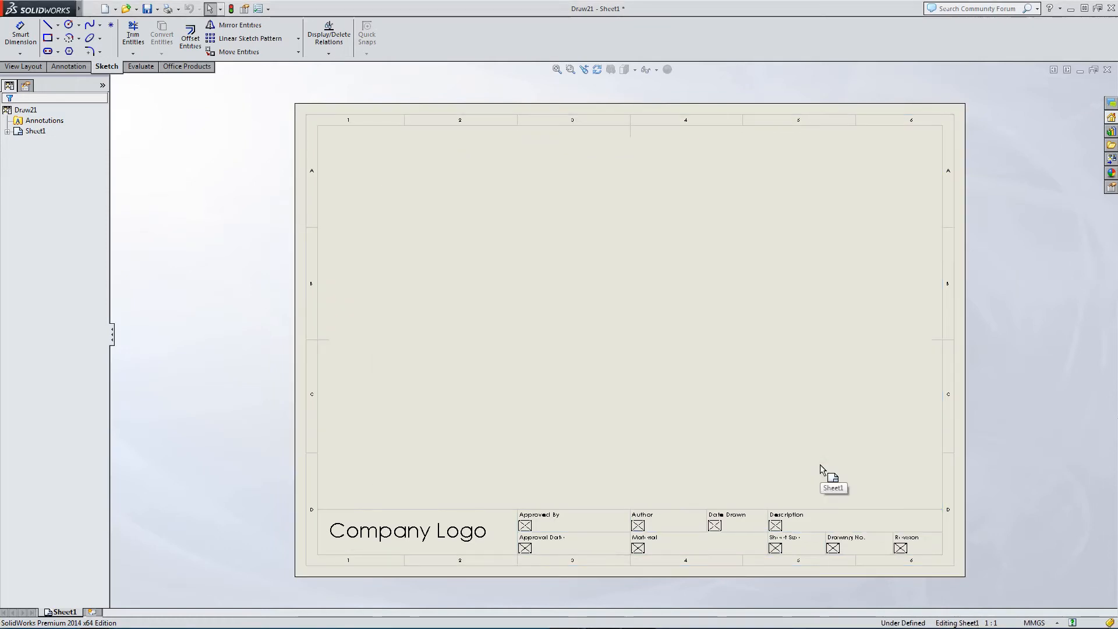
click(1106, 69)
click(517, 341)
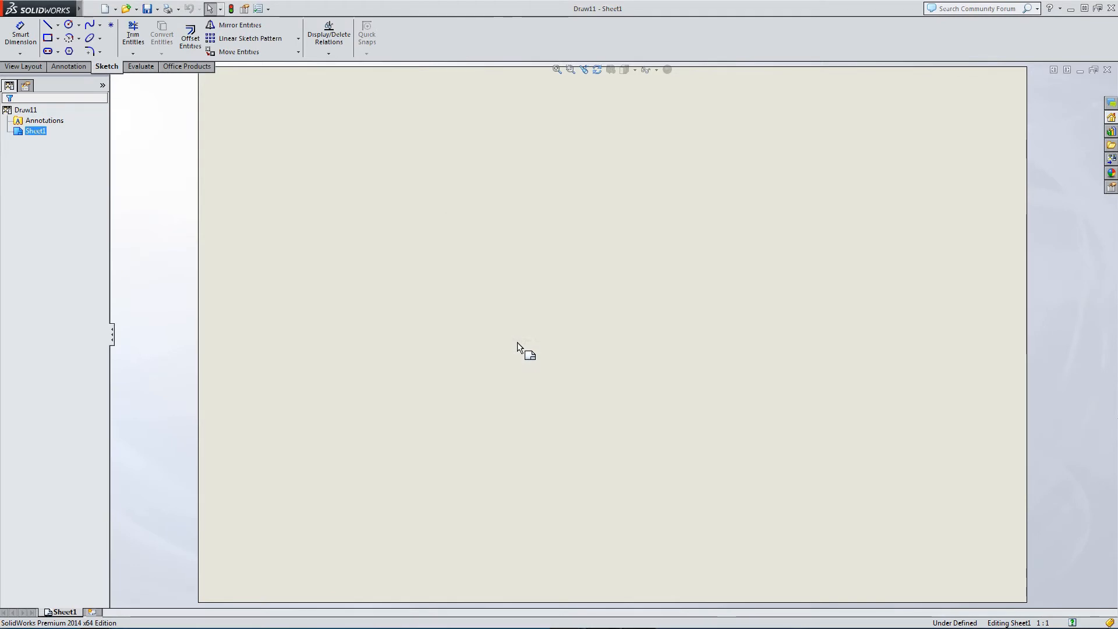
Start another new drawing document
click(92, 9)
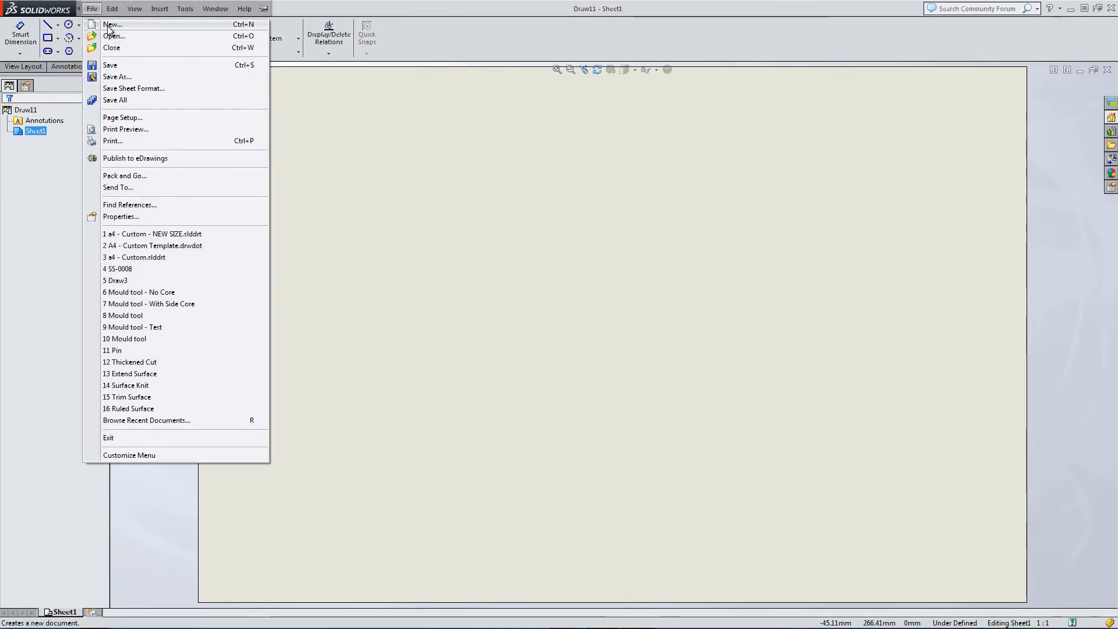
click(107, 25)
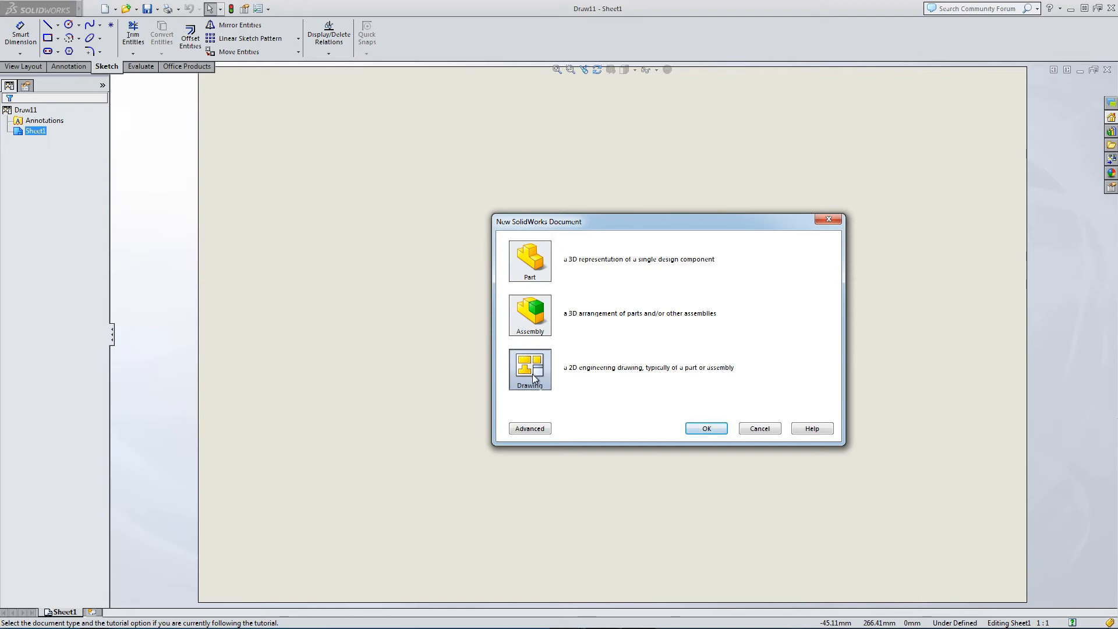
click(706, 428)
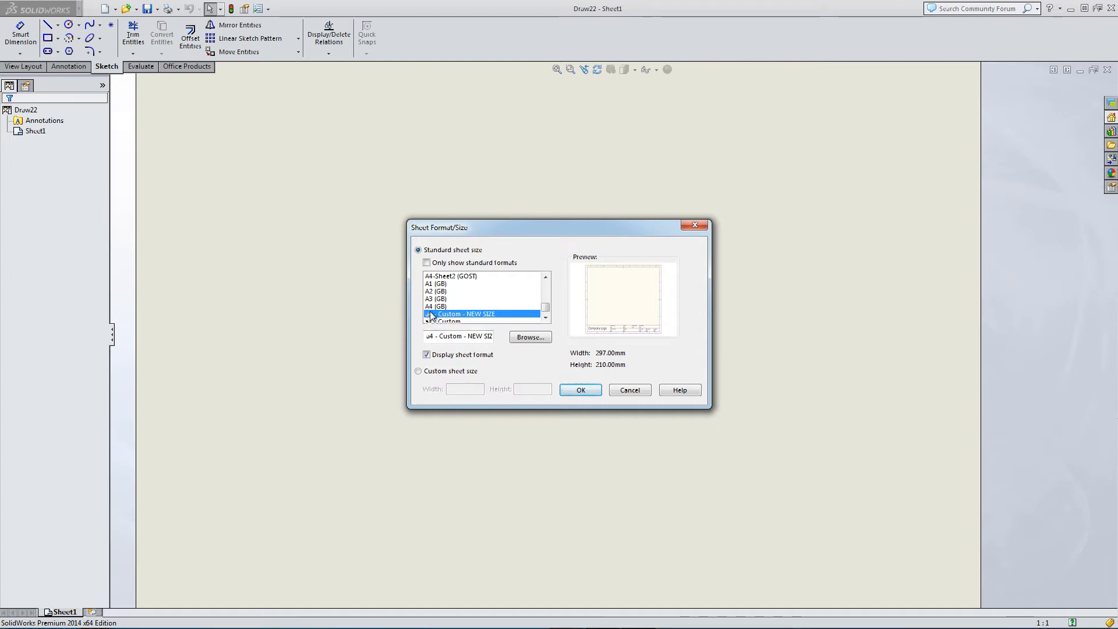
Browse the available sheet formats and compare the previews of the custom, GB and GOST sheets
scroll(495, 314, down, 1)
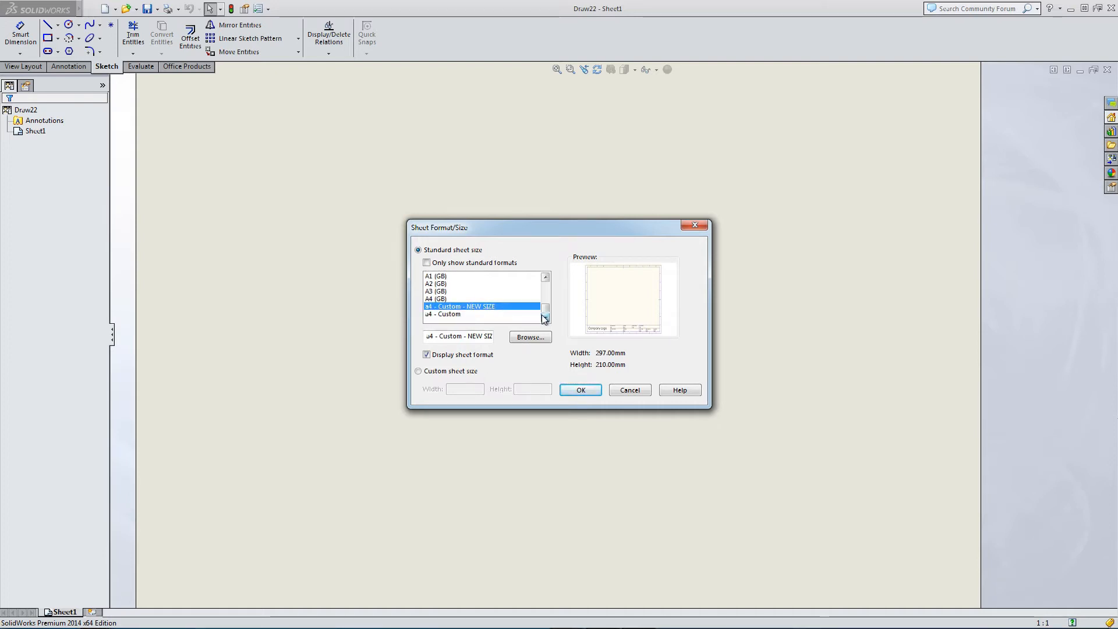
click(461, 314)
key(Up)
key(Up)
key(Up)
key(Up)
key(Up)
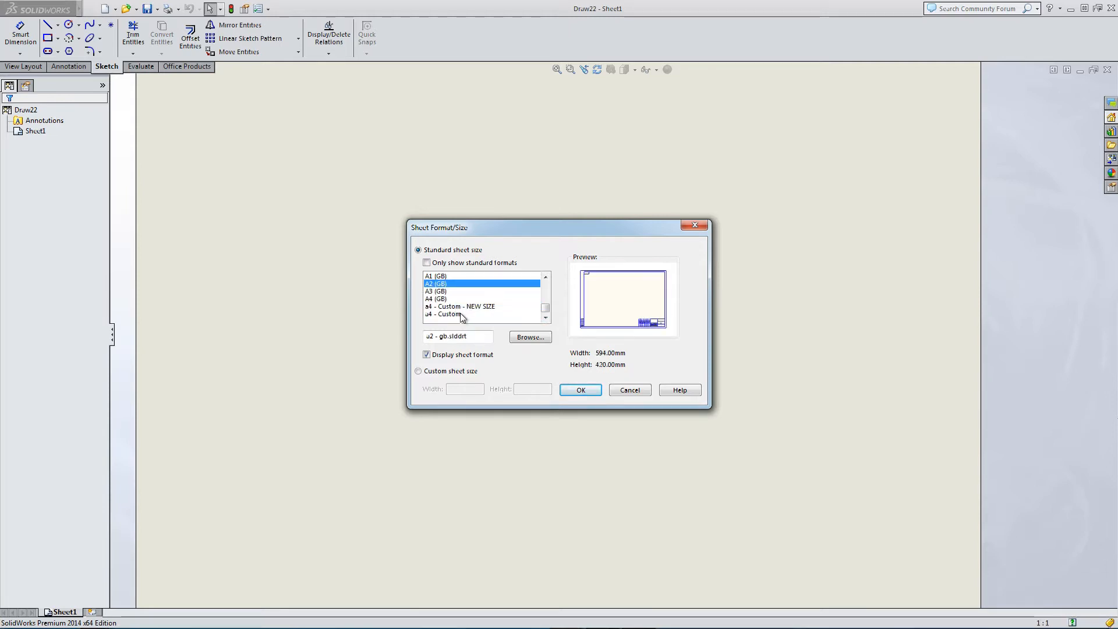
key(Up)
key(Up)
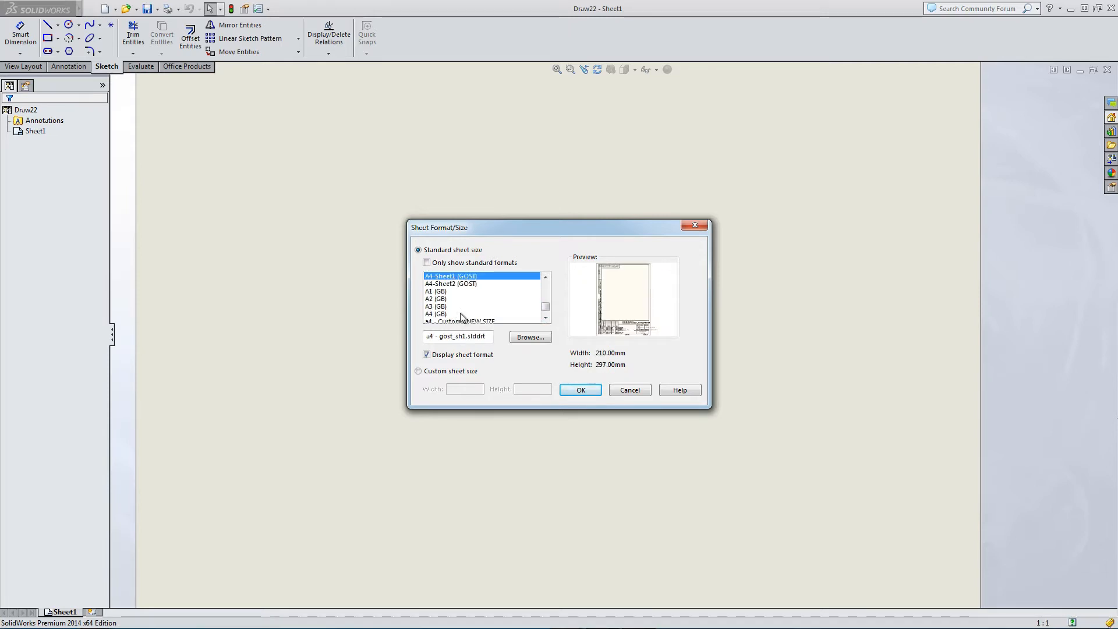
key(Up)
key(Up)
key(Up)
key(Up)
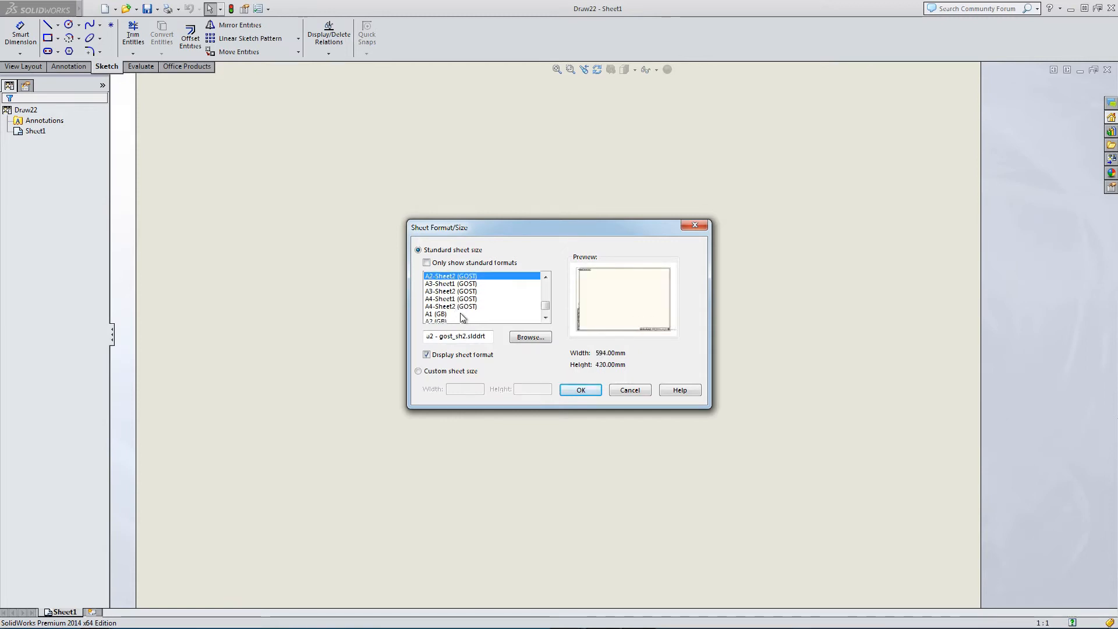
key(Down)
key(Down)
key(Down)
key(Down)
key(Down)
key(Down)
key(Down)
key(Down)
key(Down)
key(Down)
key(Down)
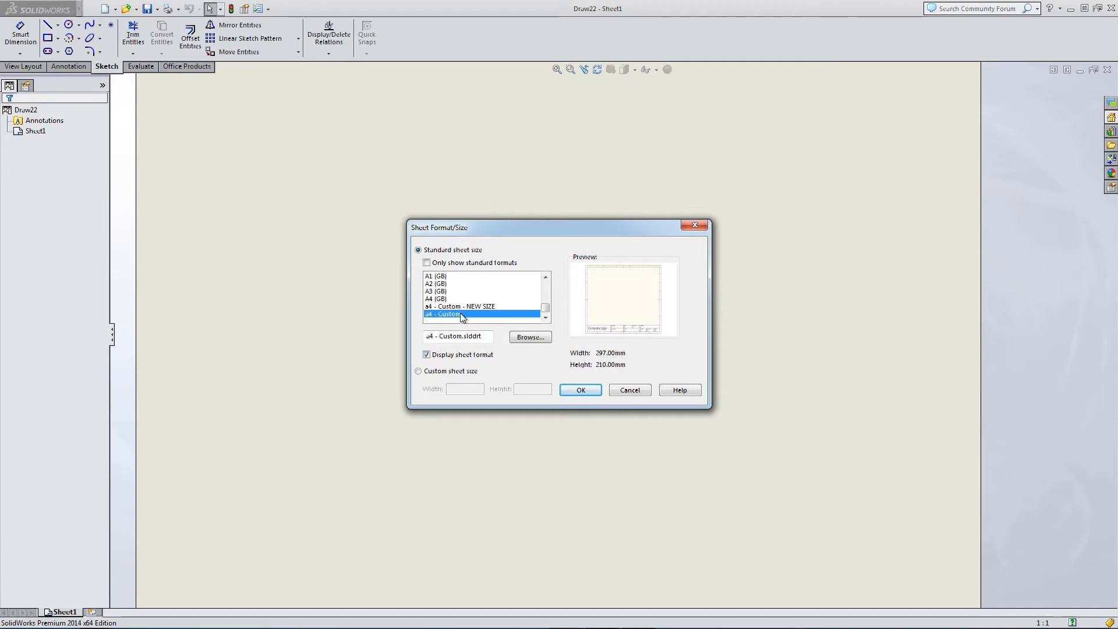
Create the drawing on the a4 - Custom - NEW SIZE sheet format and leave Model View without inserting a part
key(Up)
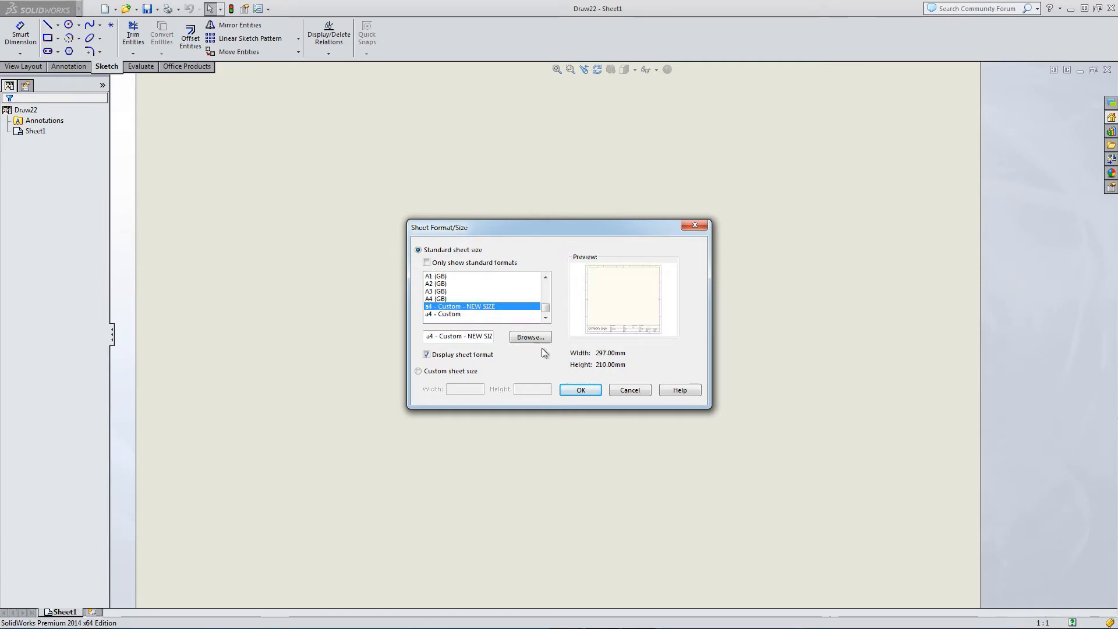
click(570, 390)
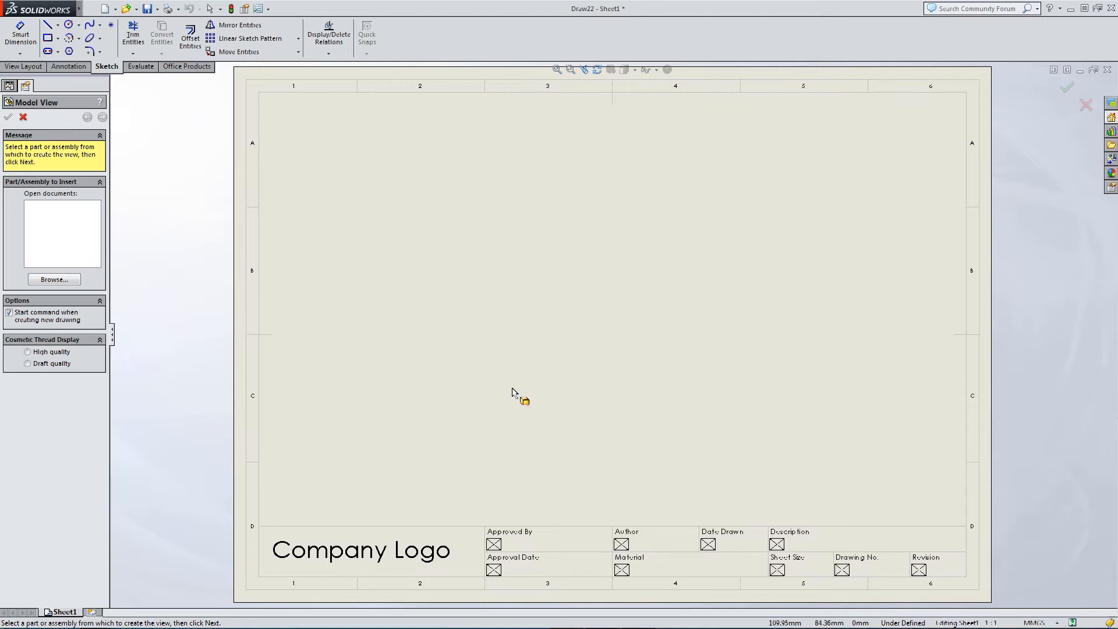
click(23, 118)
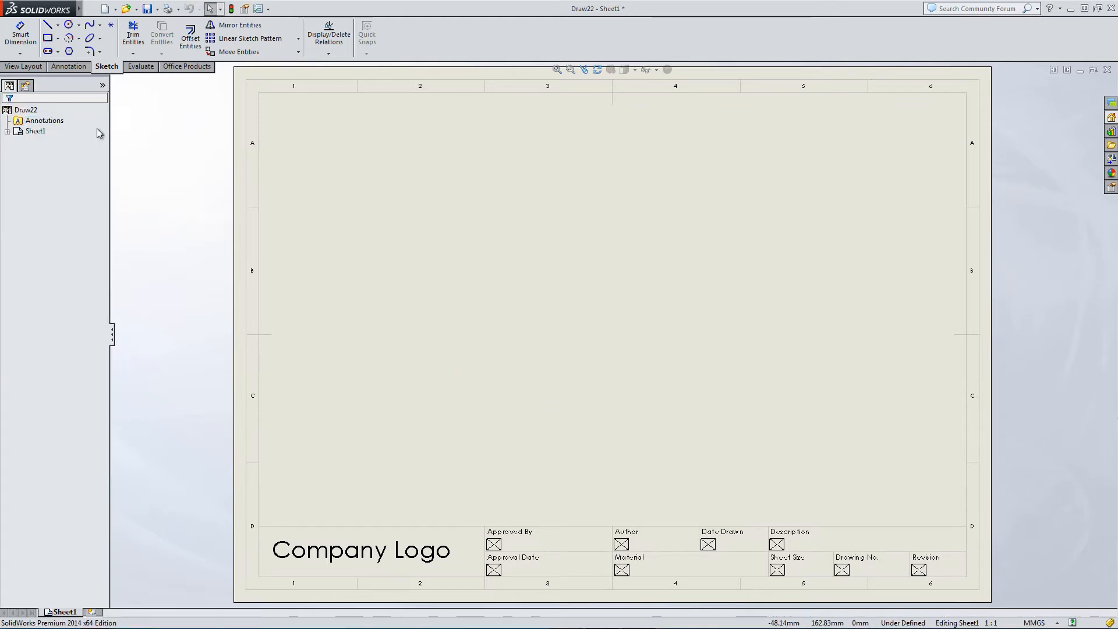
Save the drawing as a Drawing Templates (*.drwdot) file named "Drawing Template" in the templates folder
click(91, 9)
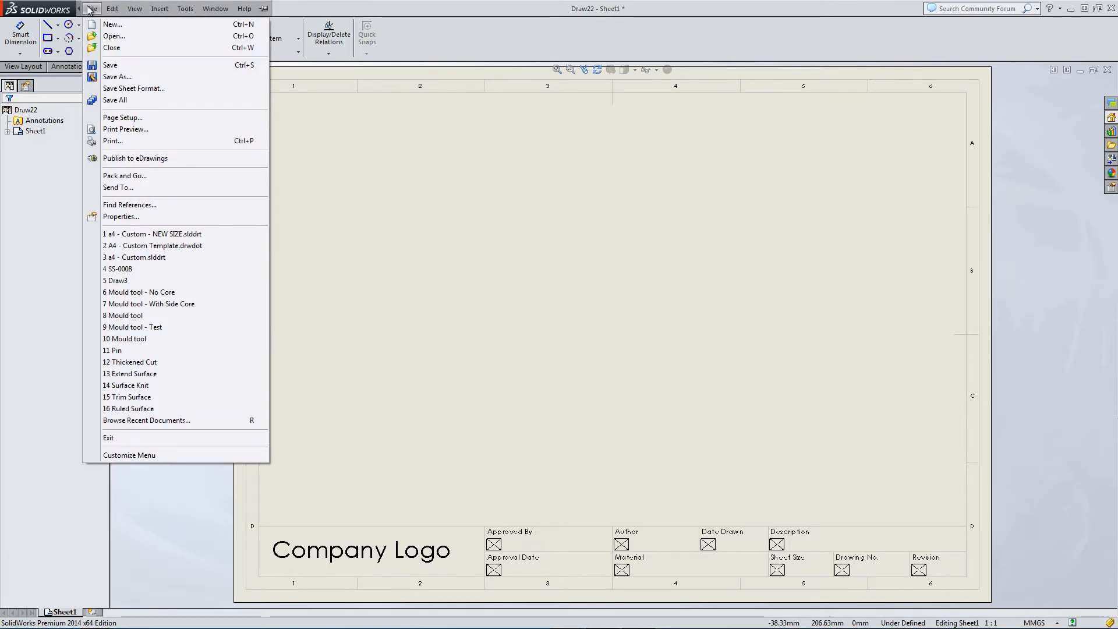
click(115, 77)
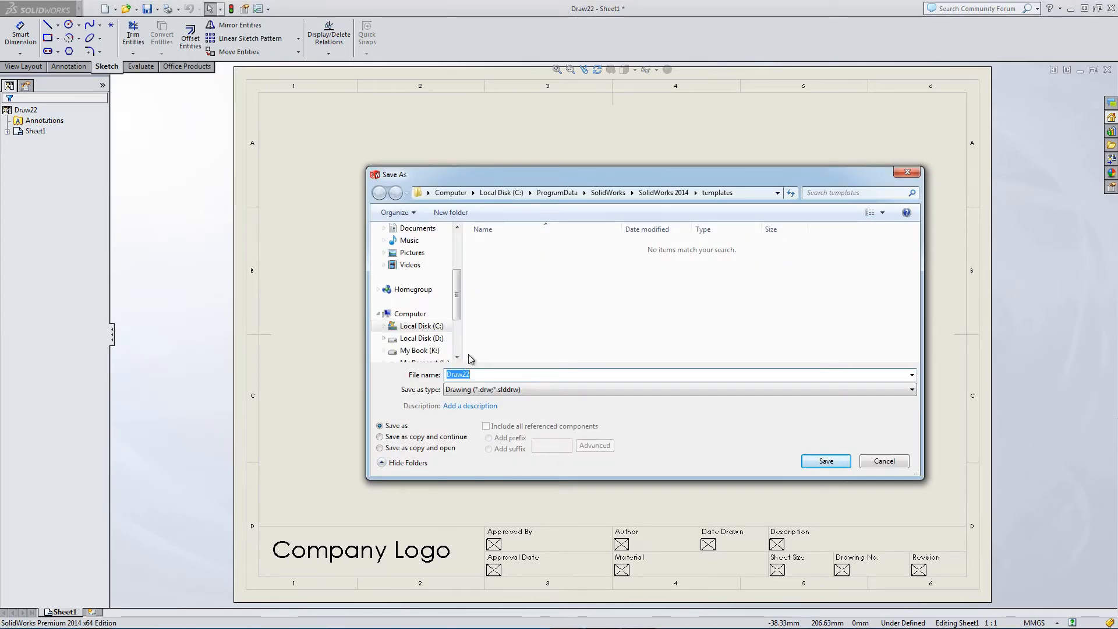
click(492, 389)
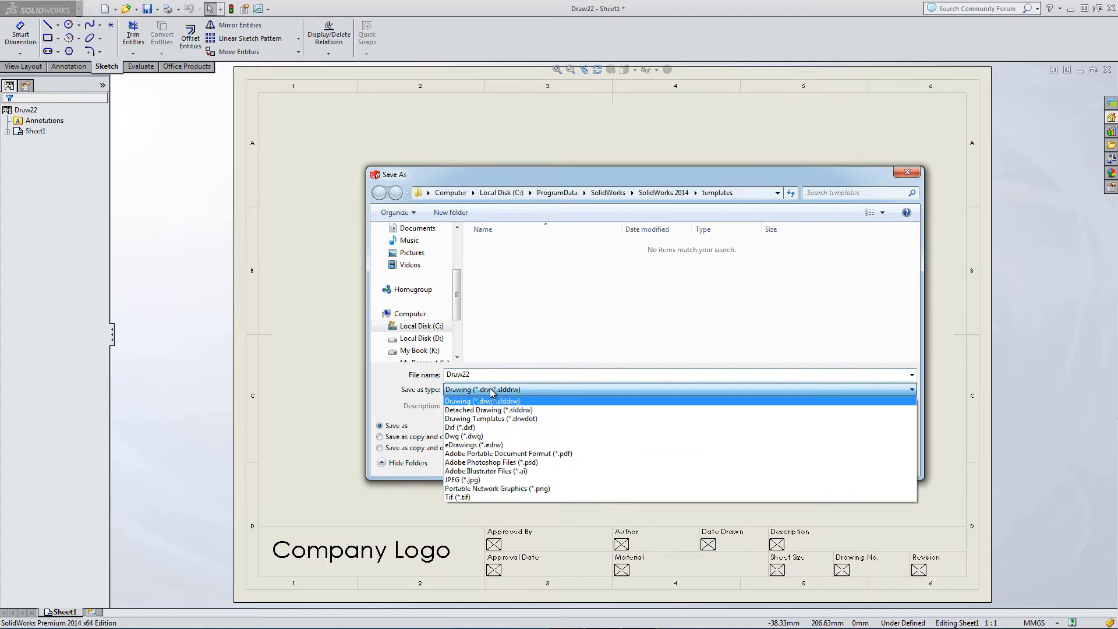
click(483, 418)
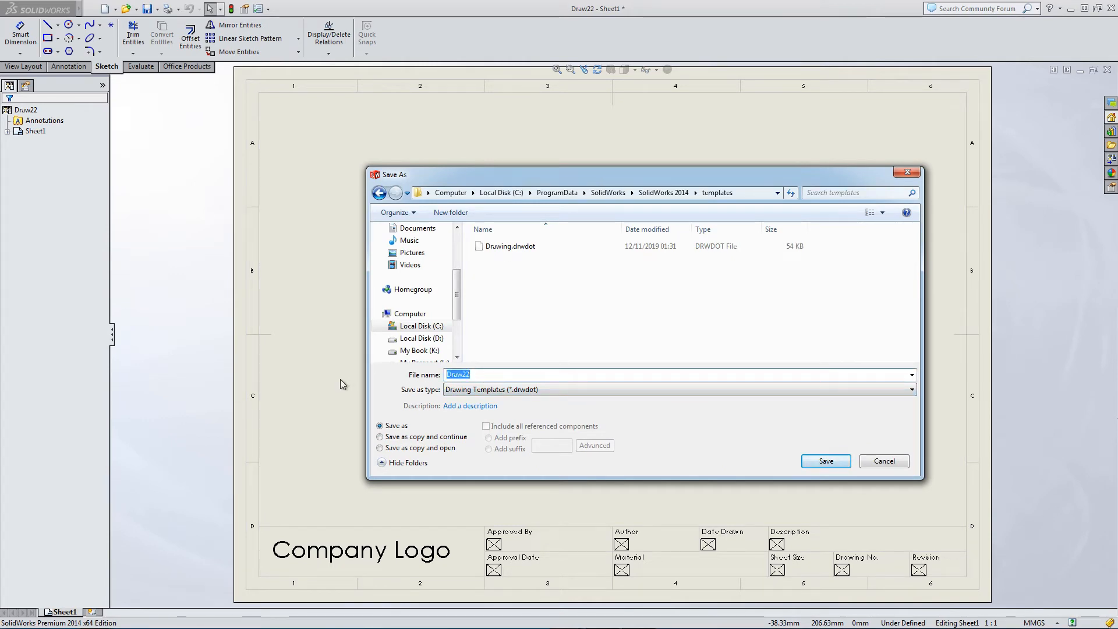
text(Druwing )
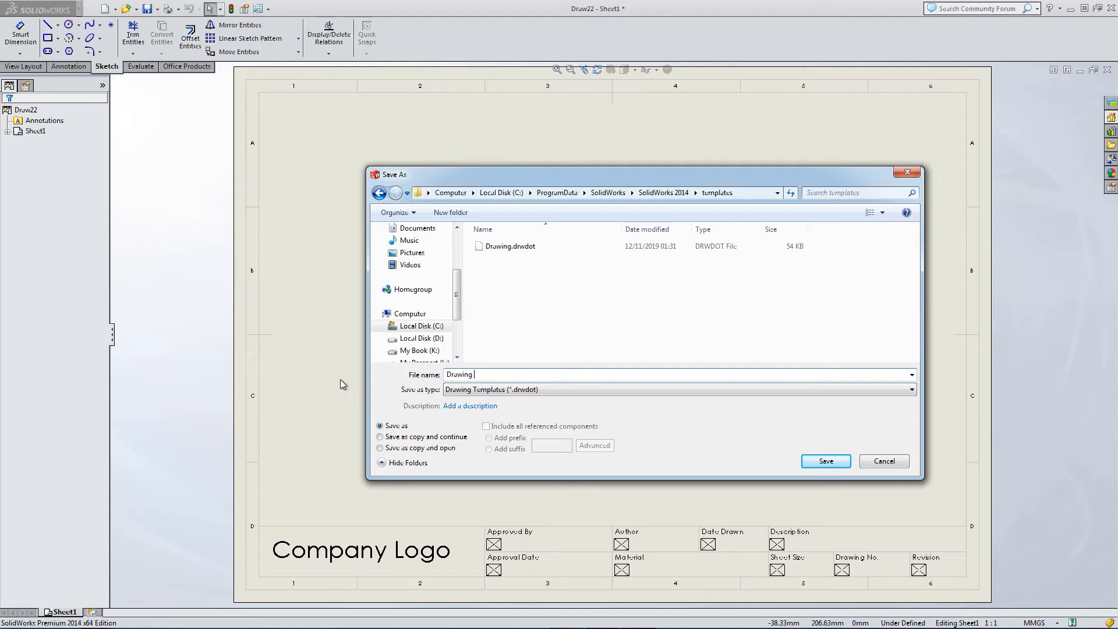
text(Template)
click(826, 461)
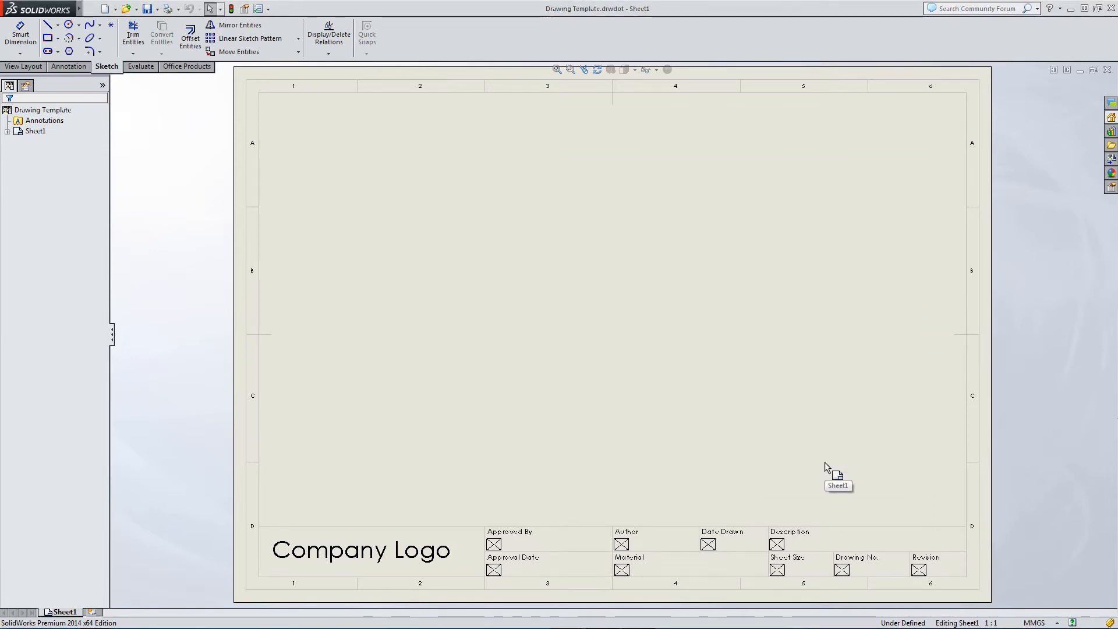
Browse the advanced new-document templates, compare the previews of Drawing Template and the standard Drawing, and choose Drawing Template
mouse_move(47, 8)
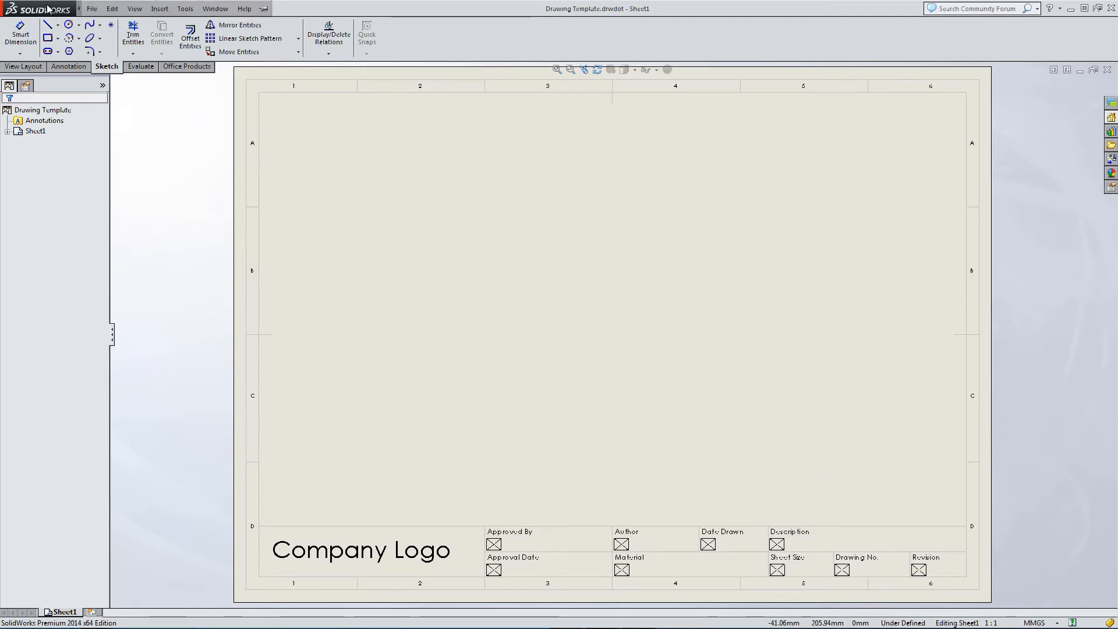
click(92, 9)
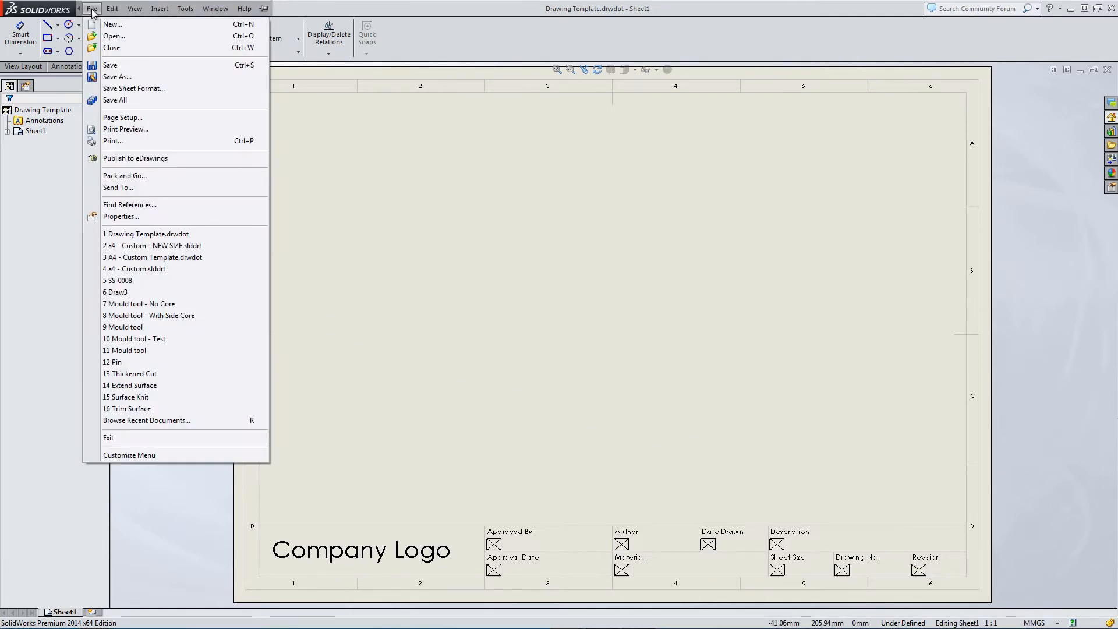
click(108, 25)
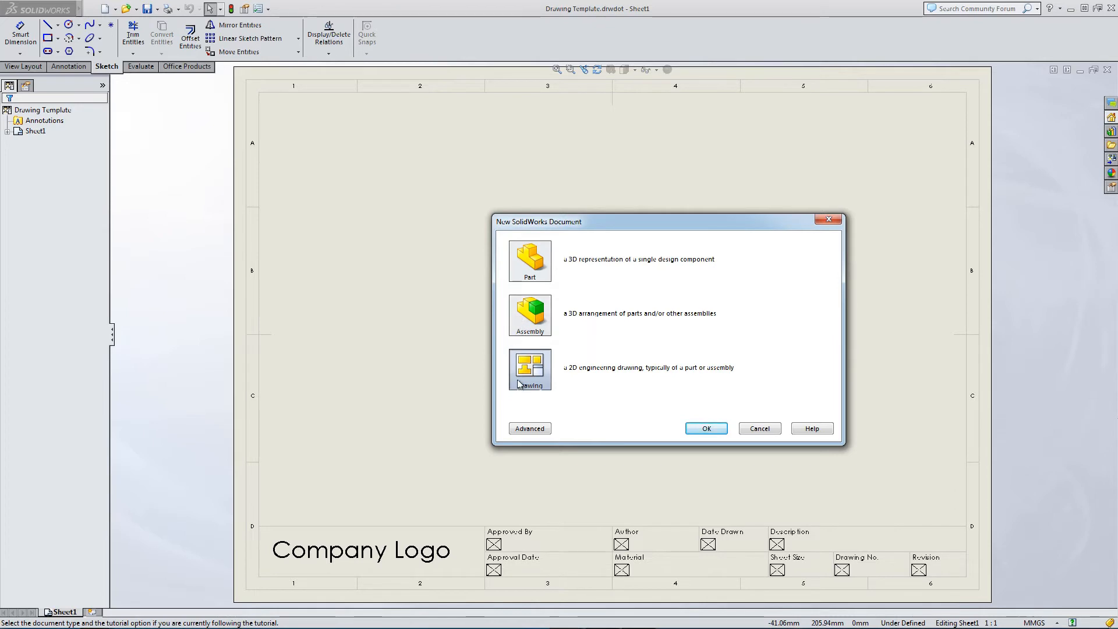
click(529, 431)
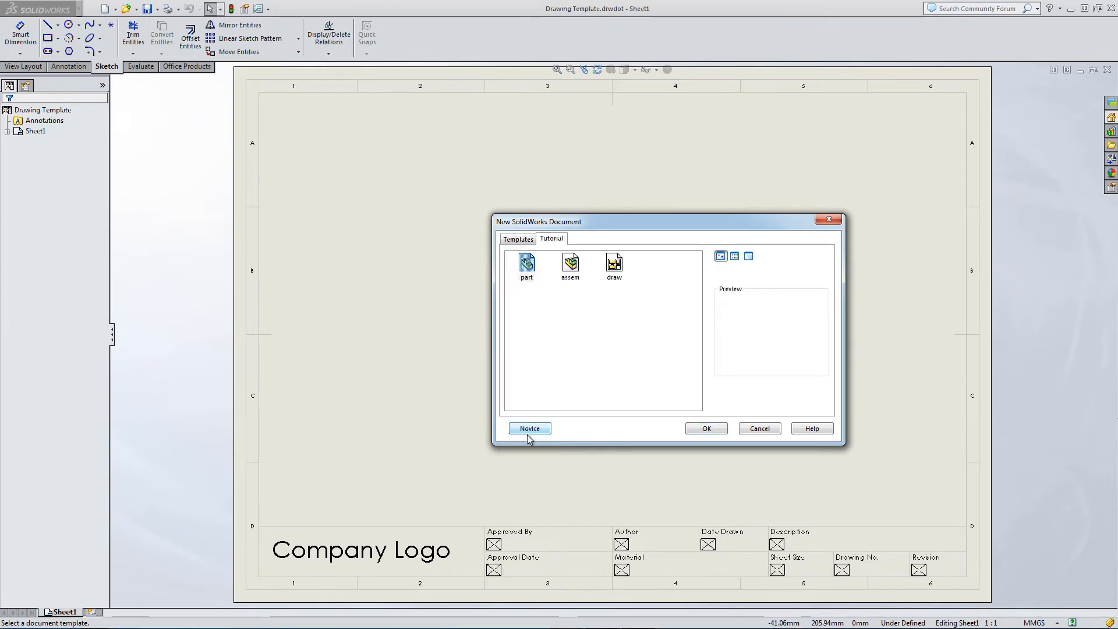
click(523, 240)
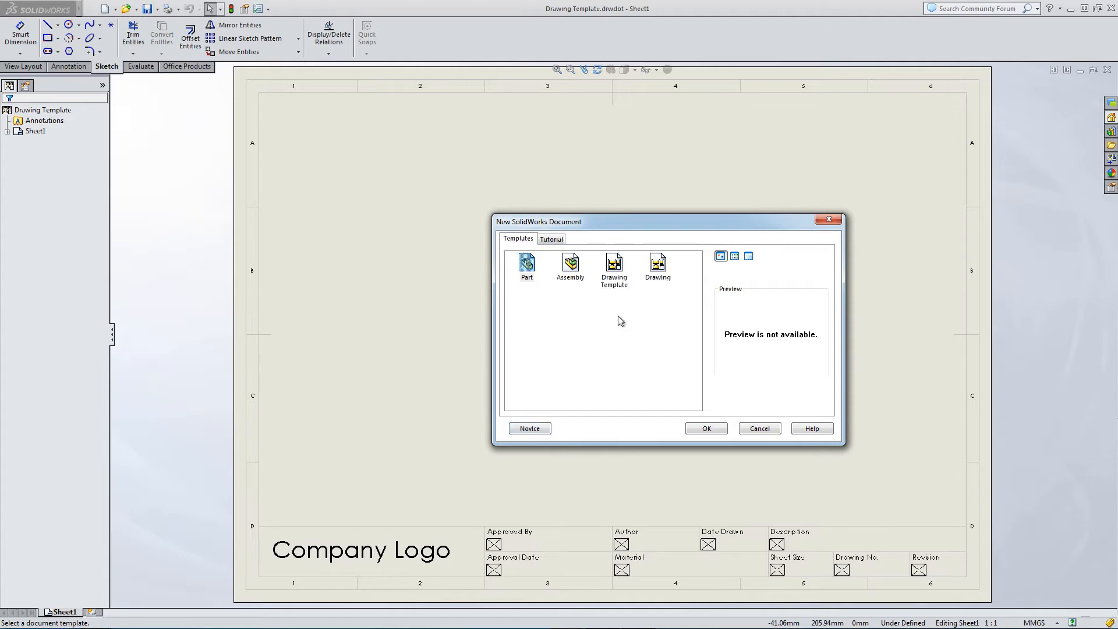
click(617, 281)
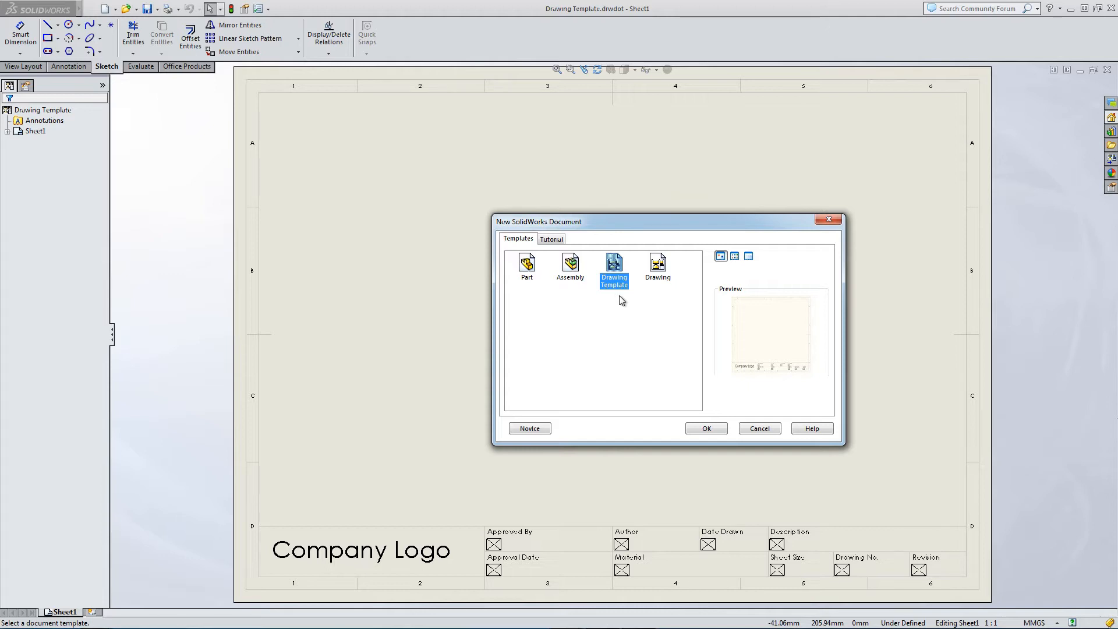
click(569, 265)
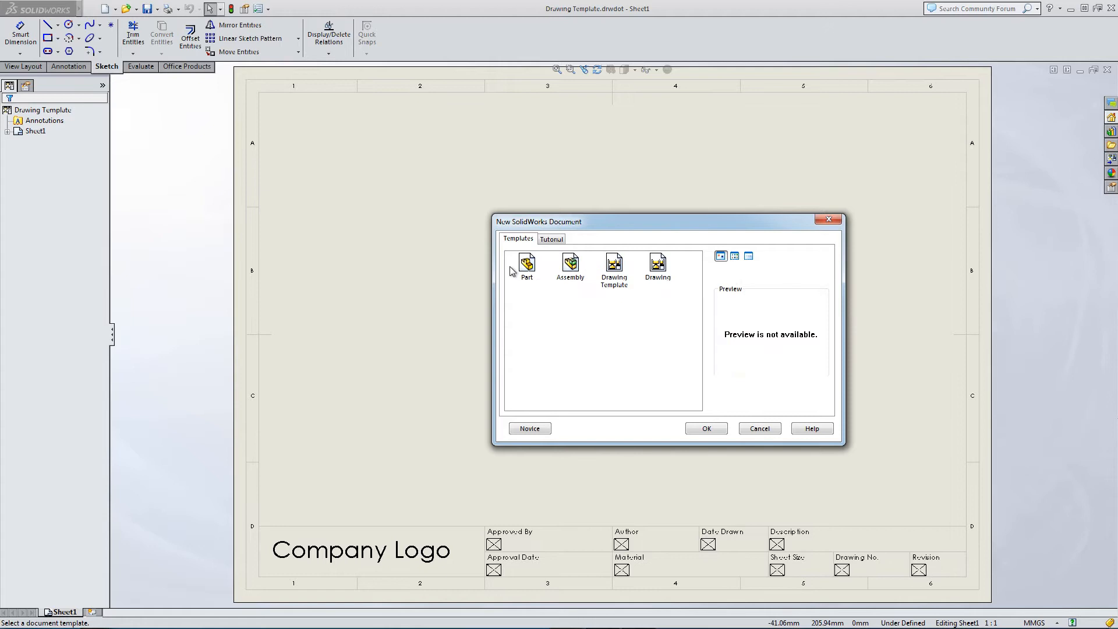
click(657, 265)
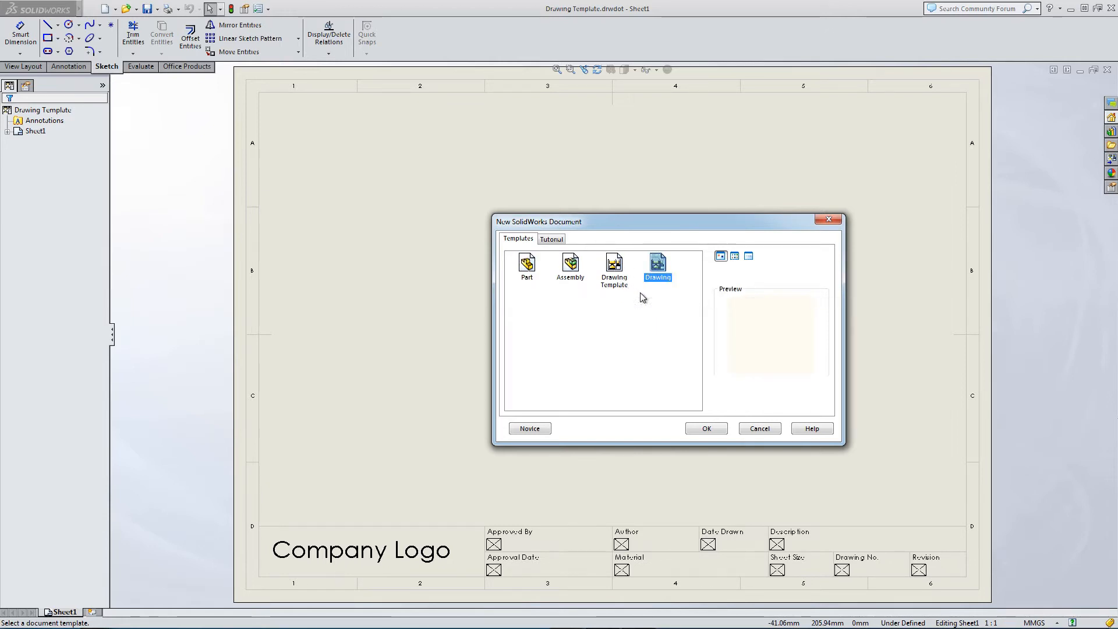
click(614, 267)
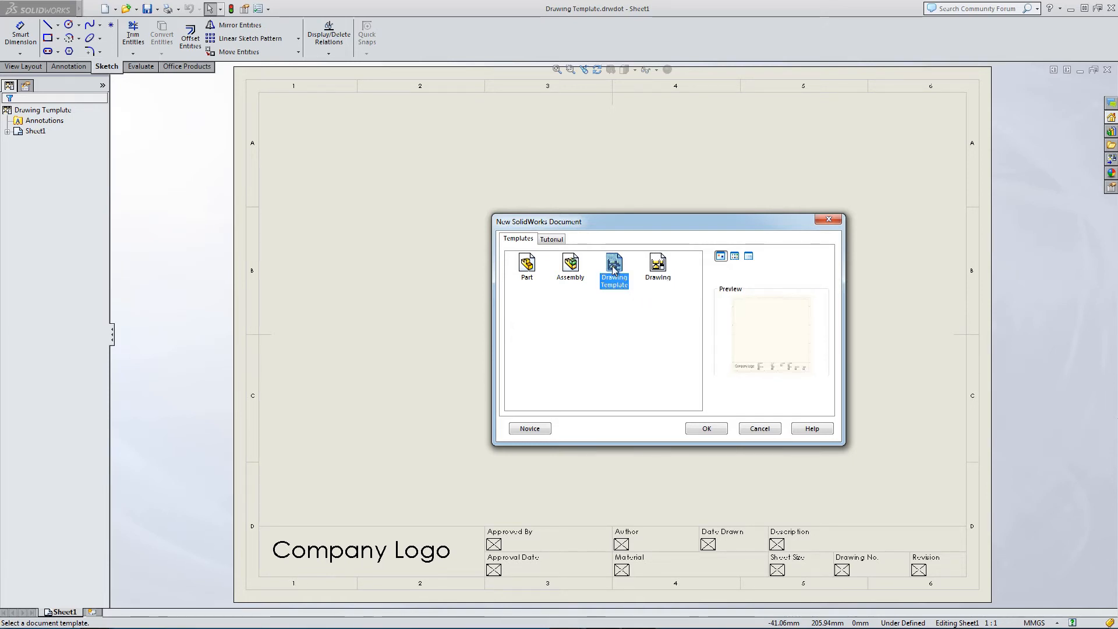
click(705, 430)
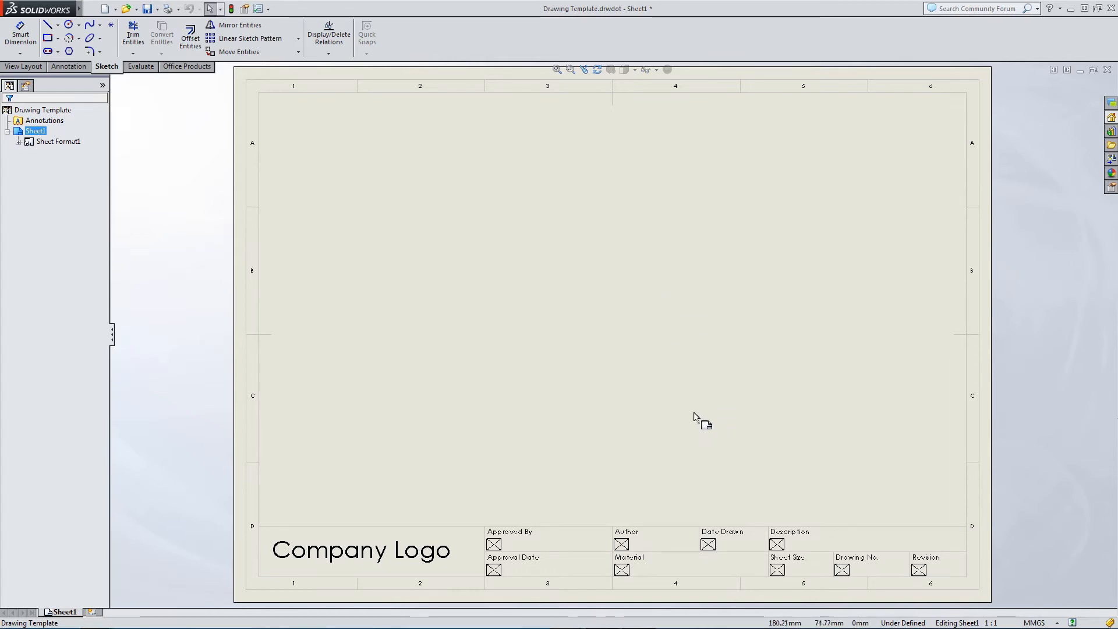
Open the sheet format for editing around the title block
scroll(699, 495, down, 4)
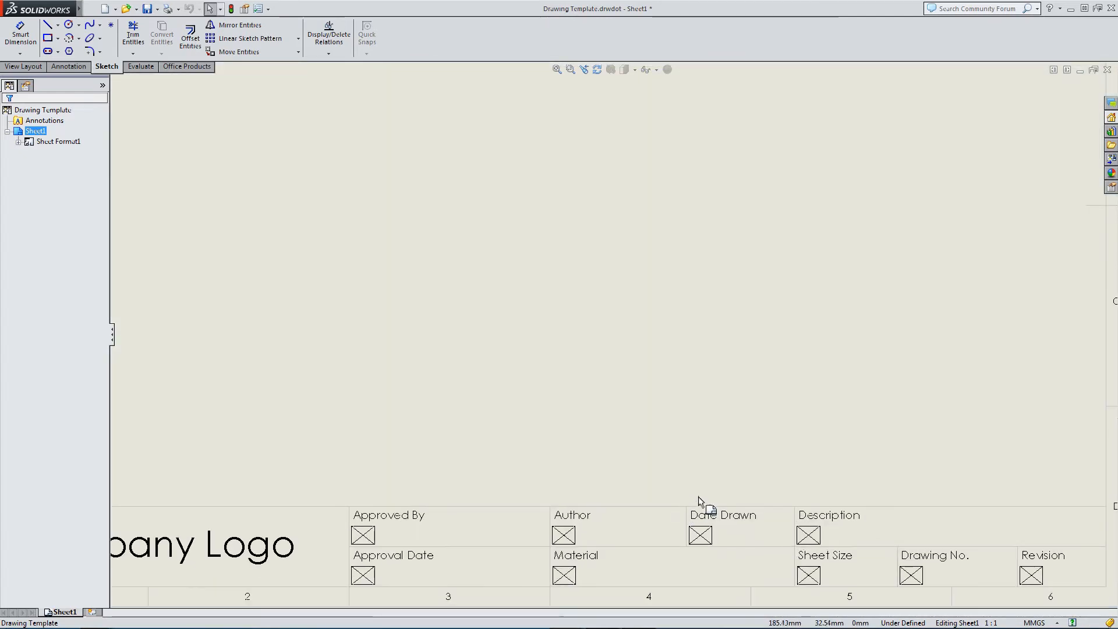
scroll(698, 524, up, 4)
scroll(609, 550, down, 4)
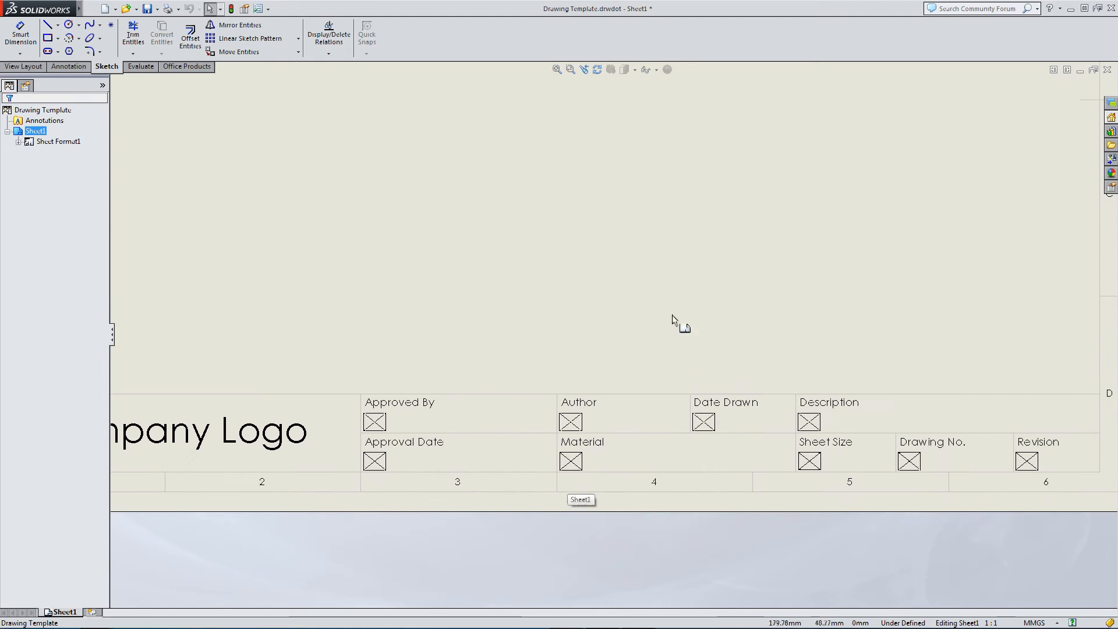
right_click(610, 291)
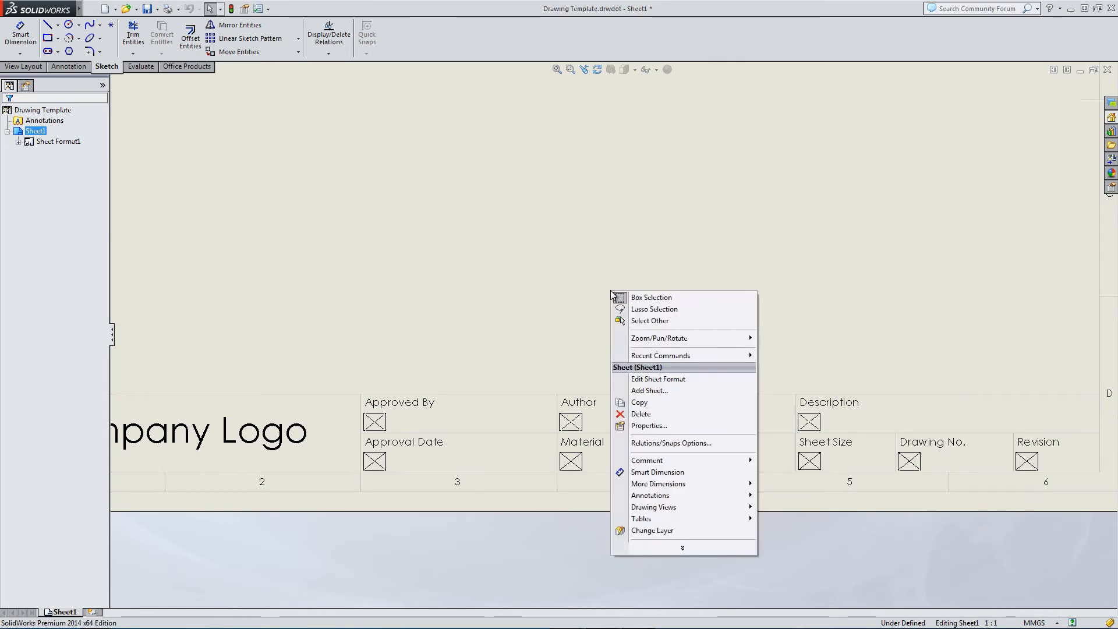
click(631, 378)
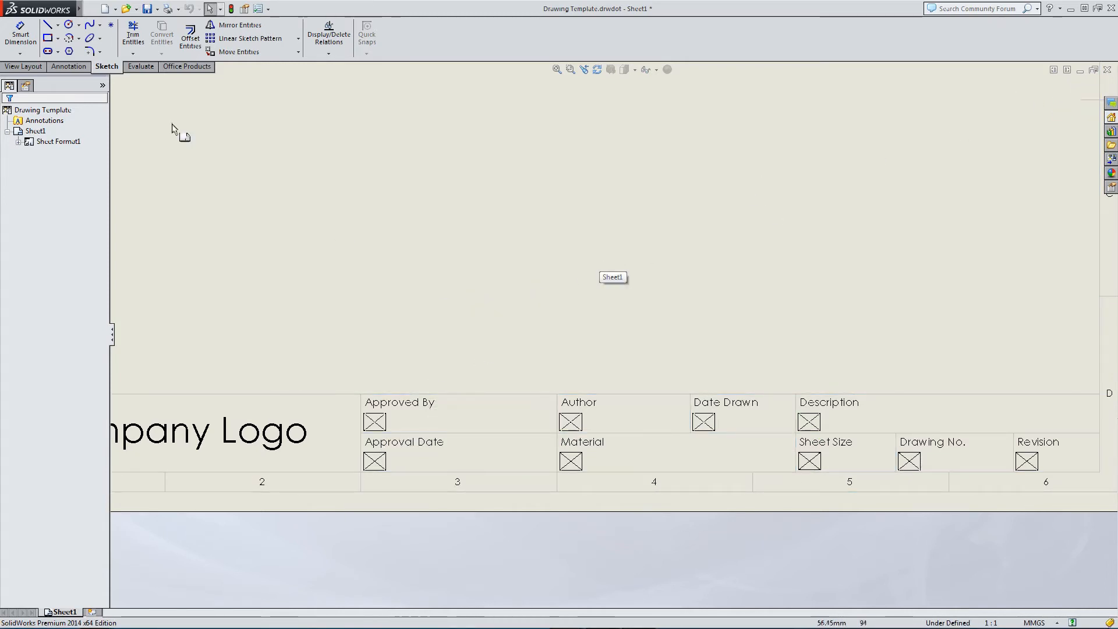
Examine the custom and summary properties of the drawing file and close them without entering anything
click(92, 9)
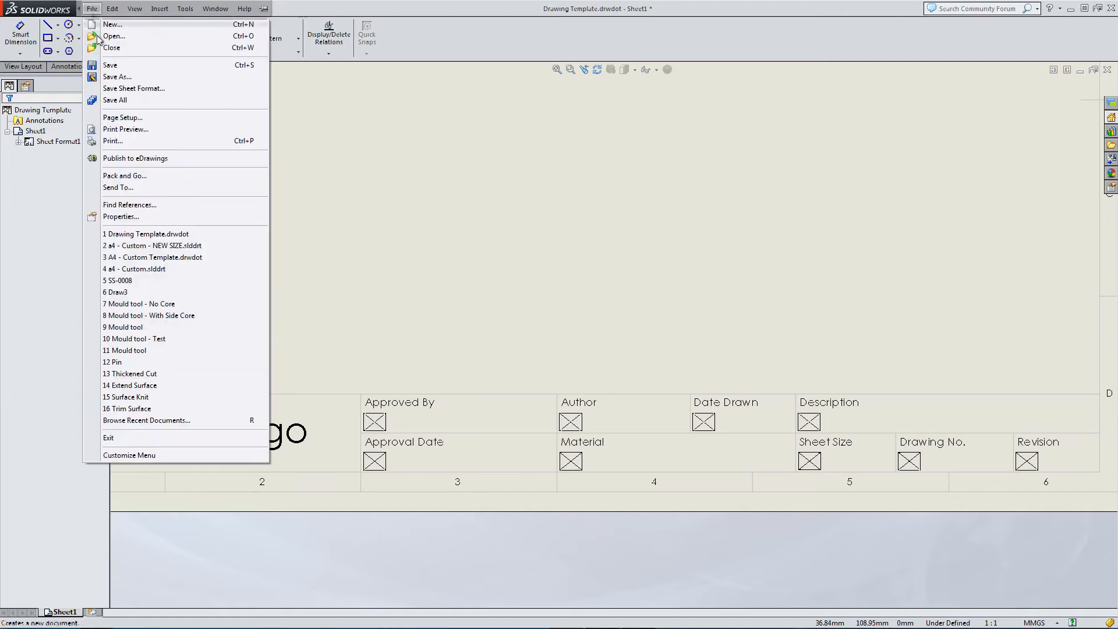
click(121, 216)
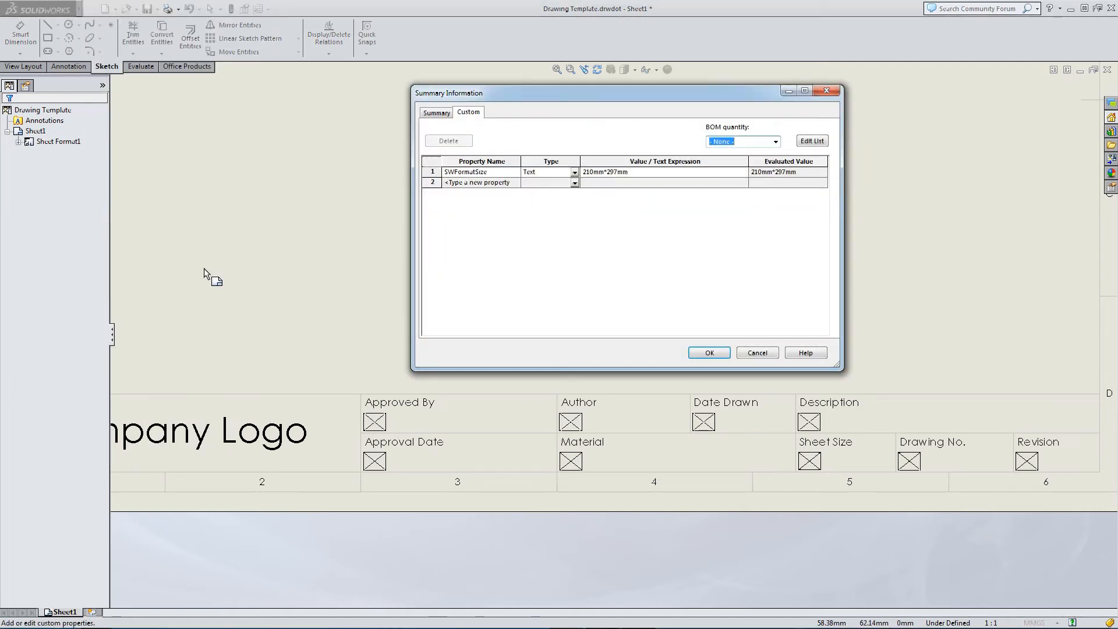
click(436, 112)
click(501, 129)
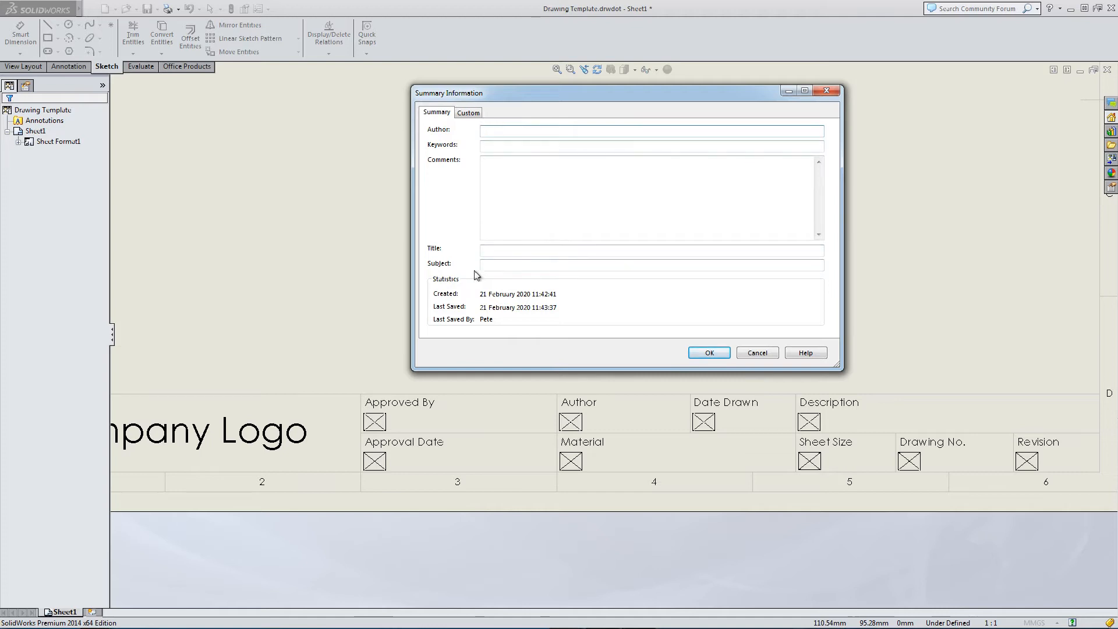
click(708, 352)
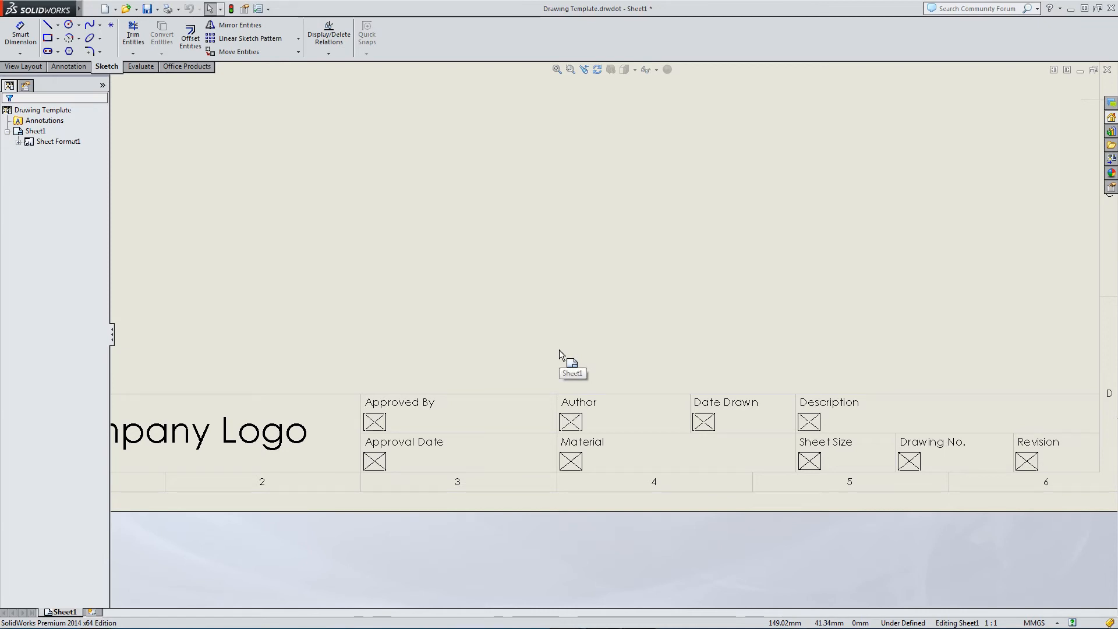
Enter the author's name and the title "Link Part" in the file's summary information
click(244, 9)
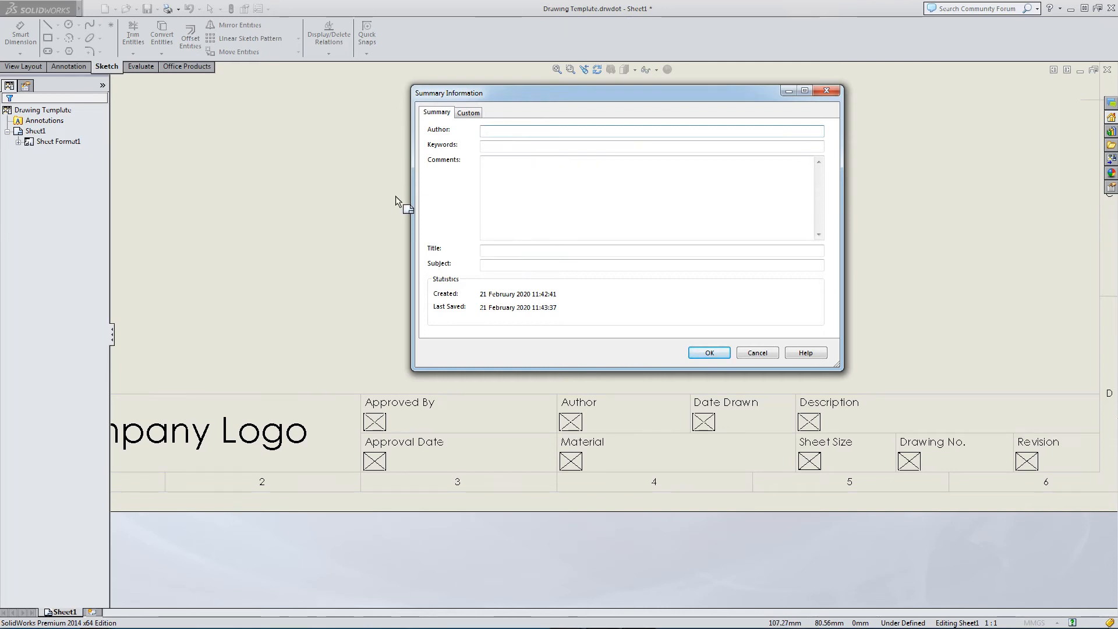
text(John)
click(487, 250)
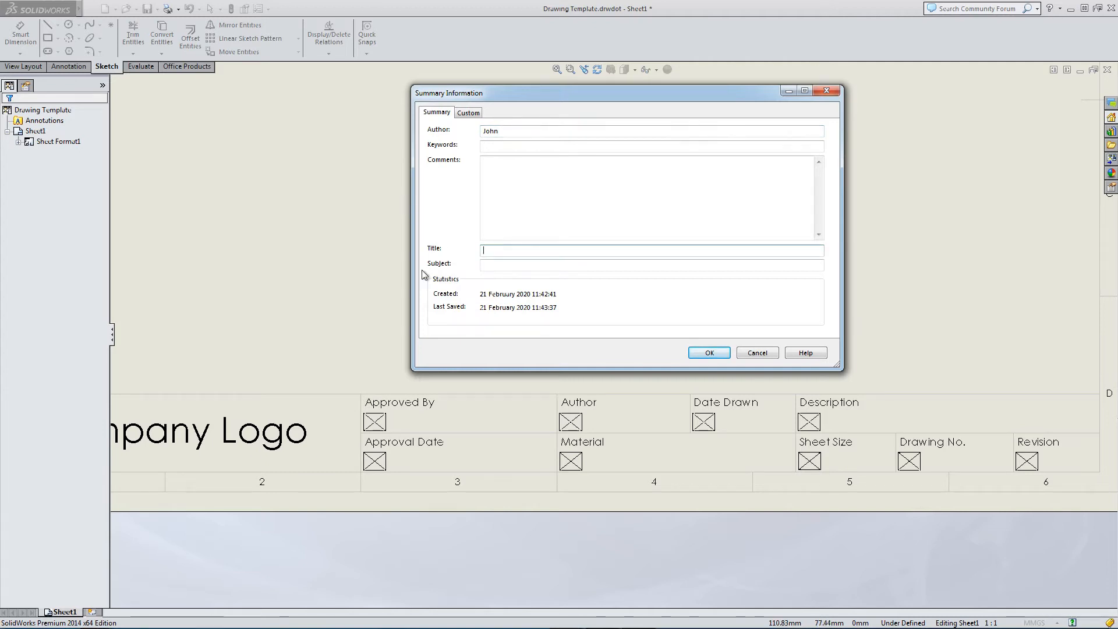
text(Link Part)
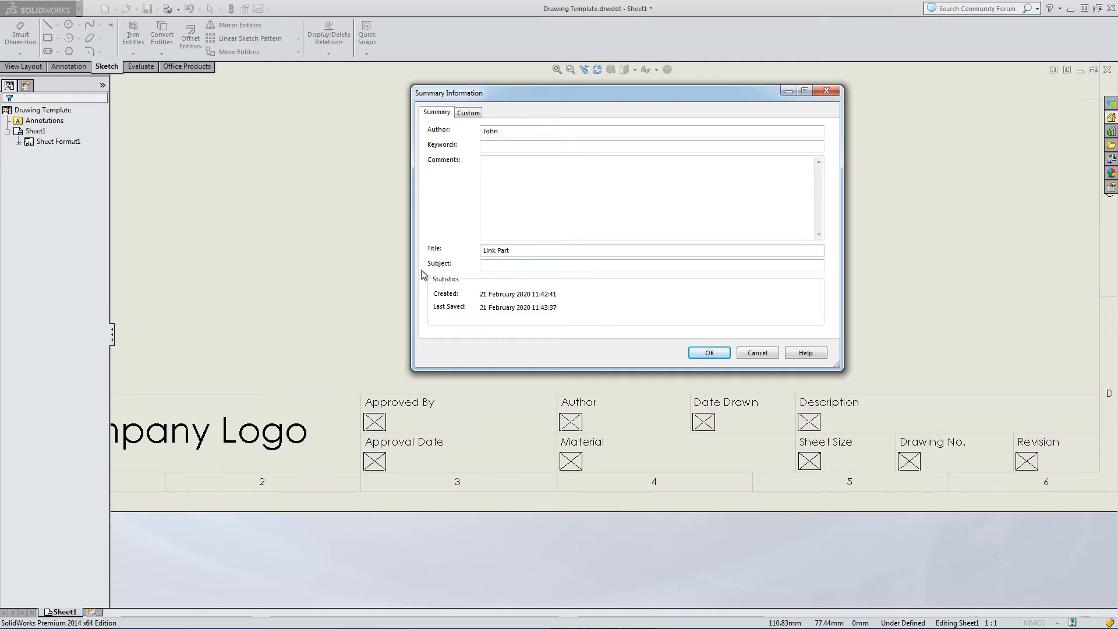
click(709, 353)
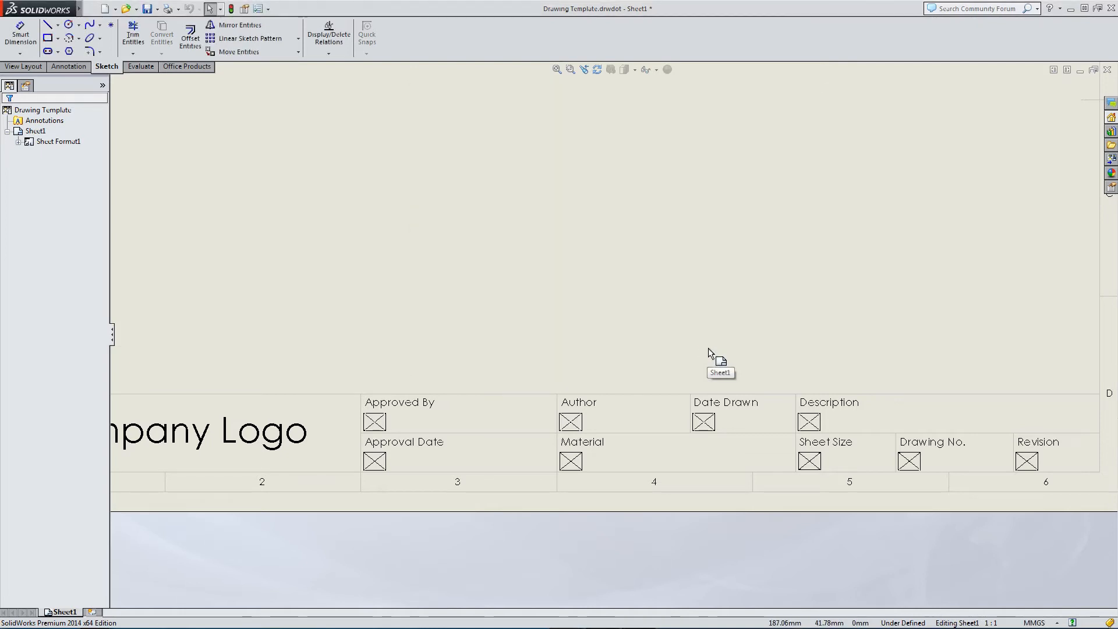
Switch to editing the sheet format and fill in the author's name in the note under Author in the title block
right_click(562, 225)
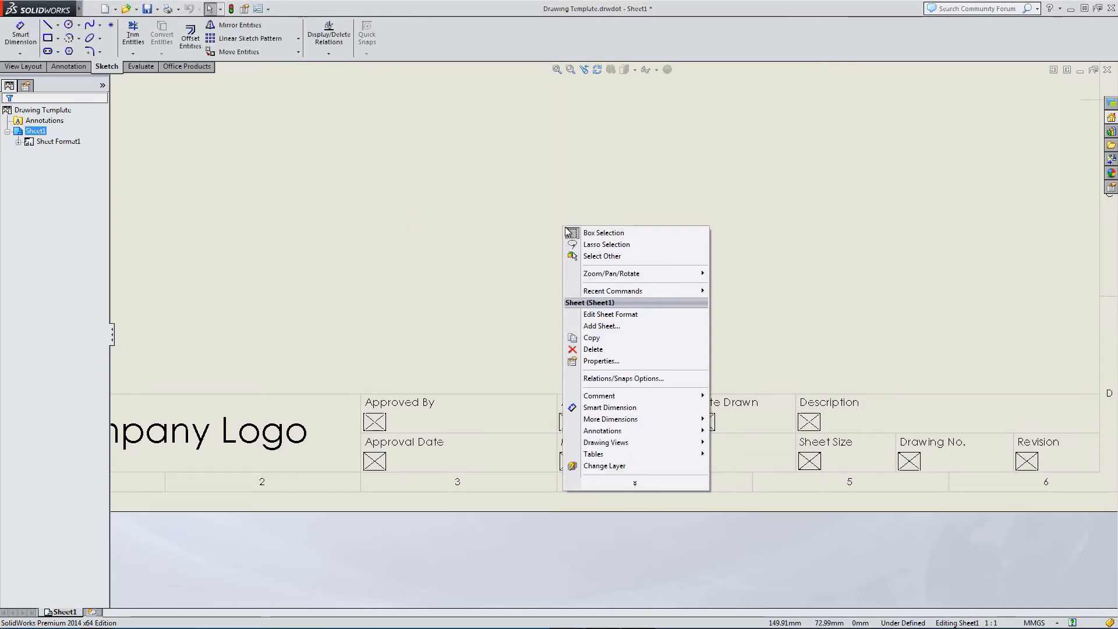
click(601, 316)
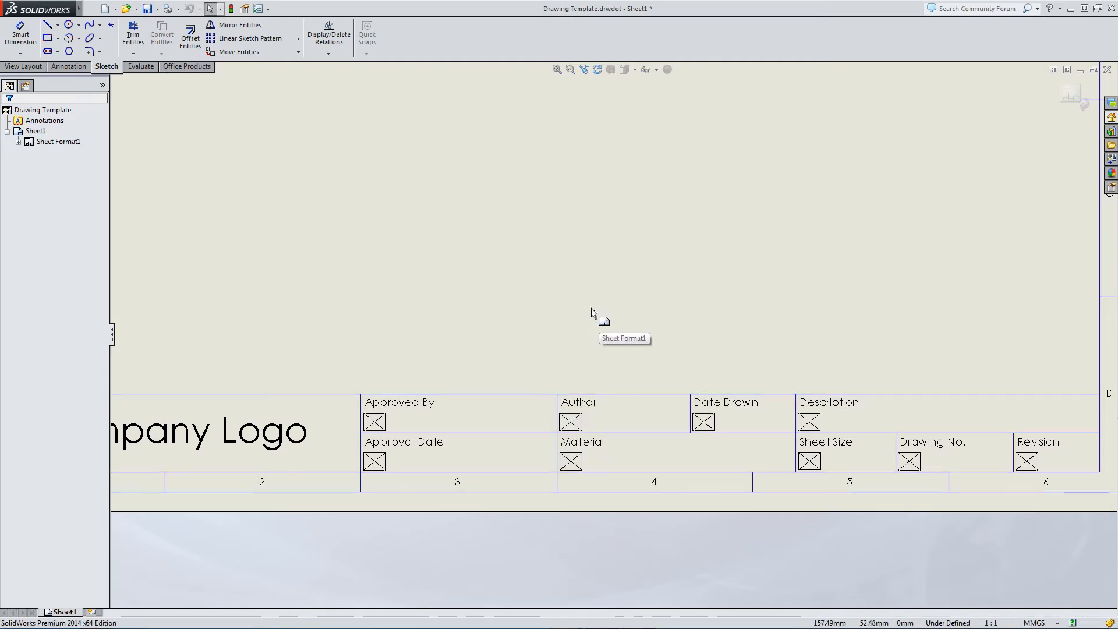
double_click(571, 418)
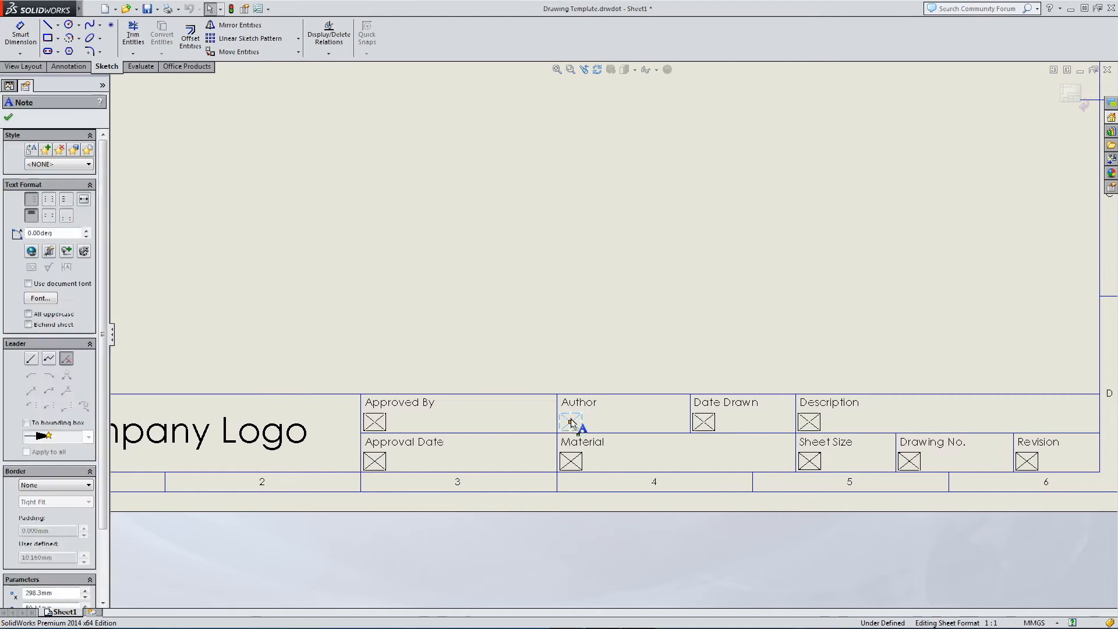
text(J)
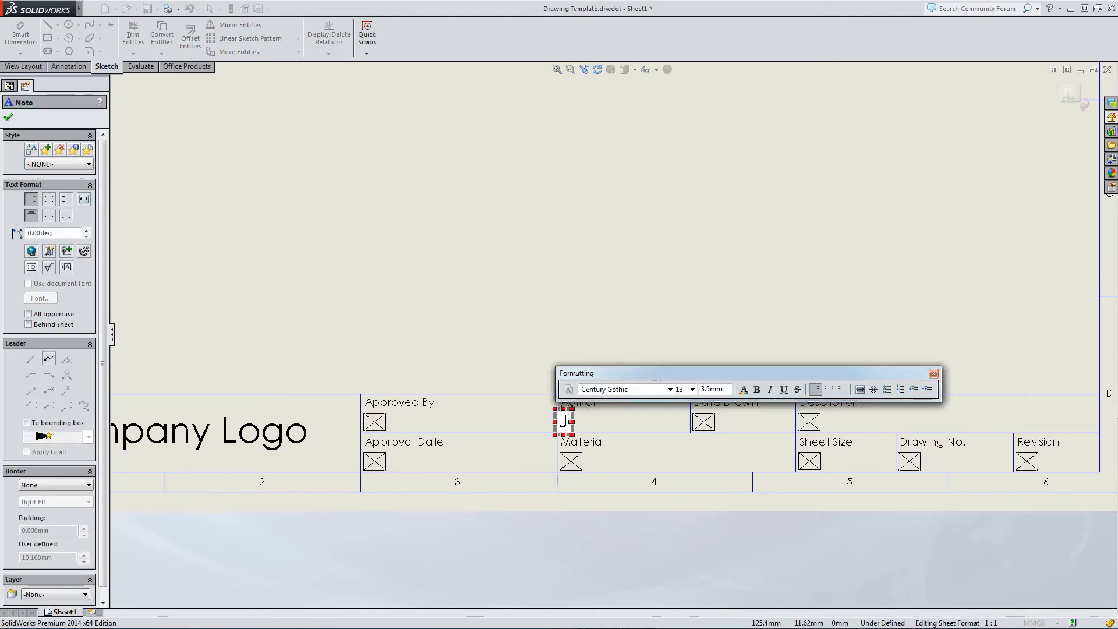
text(ohn)
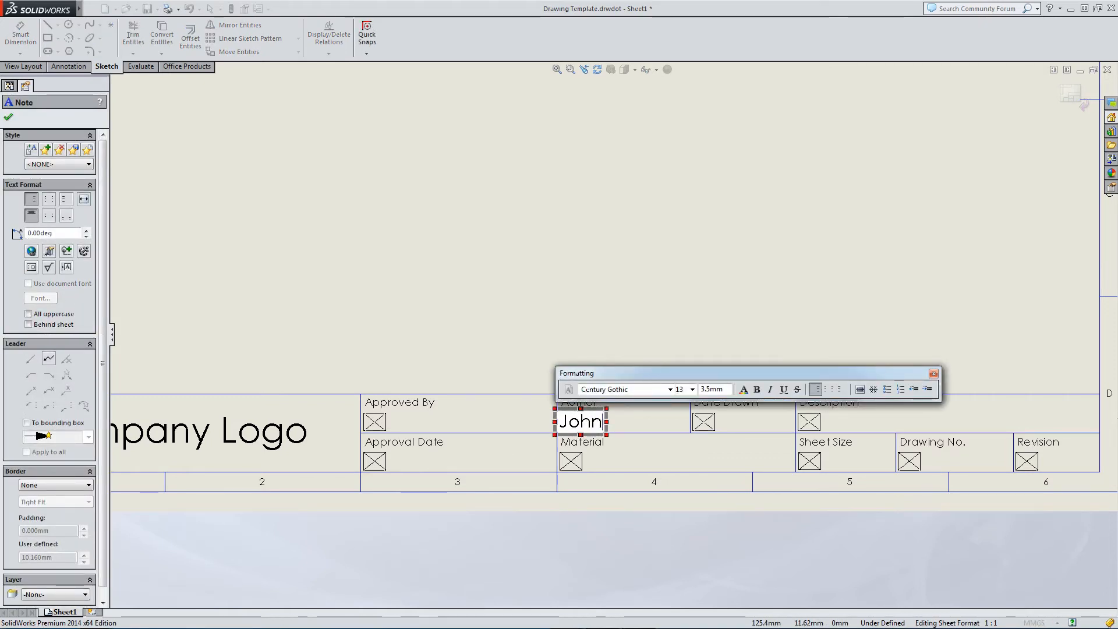
click(465, 304)
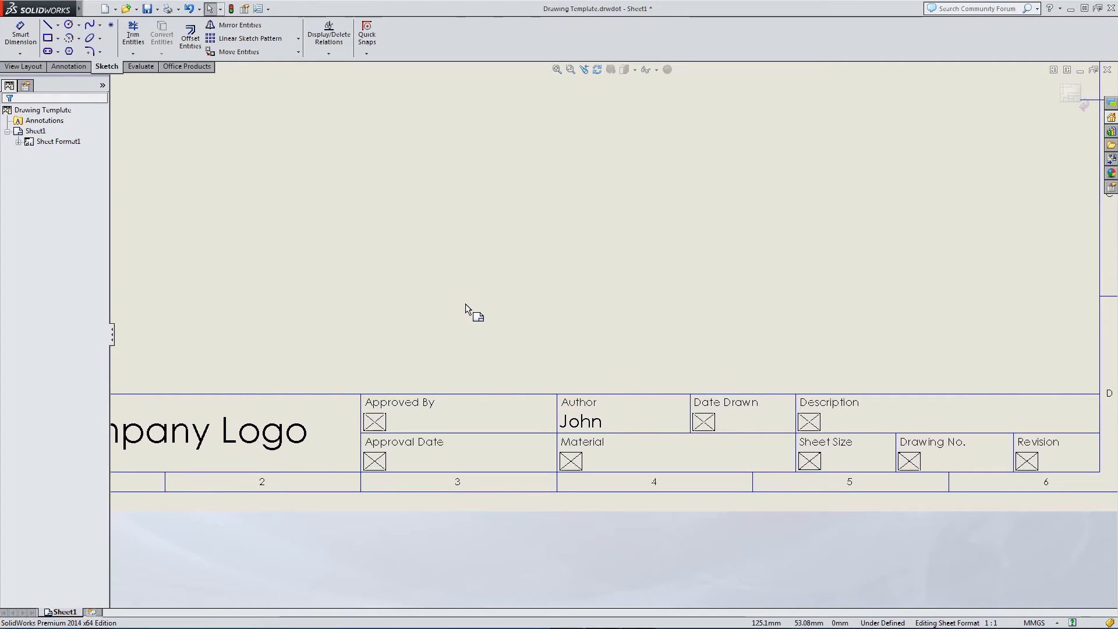
Clear the manually entered name from the note under Author in the title block
double_click(580, 421)
key(Delete)
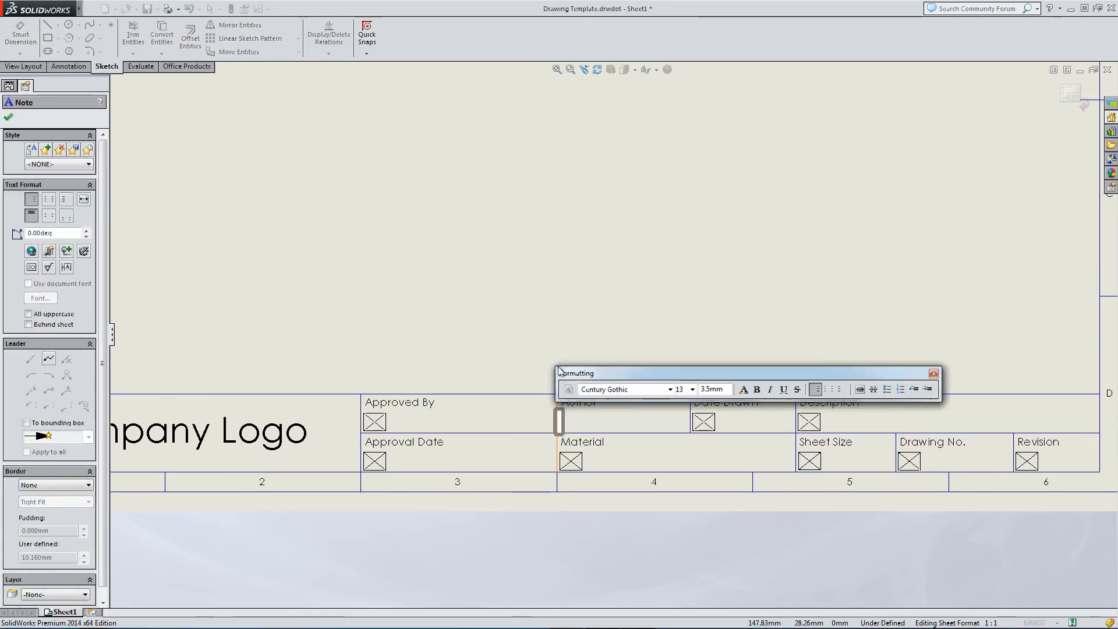
click(561, 293)
Link the note under Author to the current document's SW-Author property
click(570, 420)
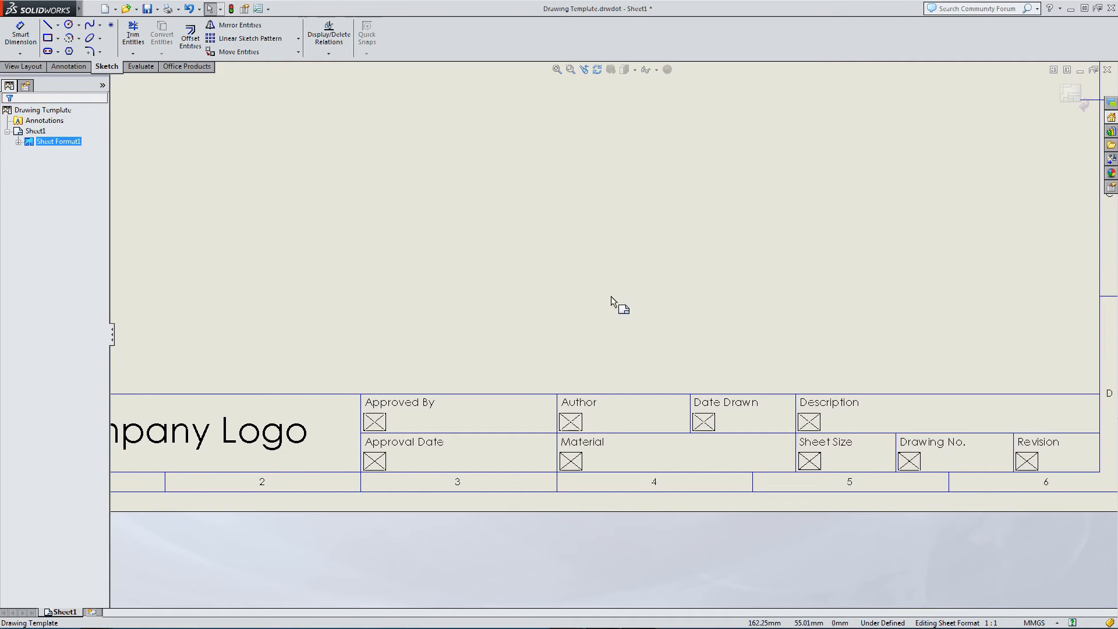
right_click(569, 427)
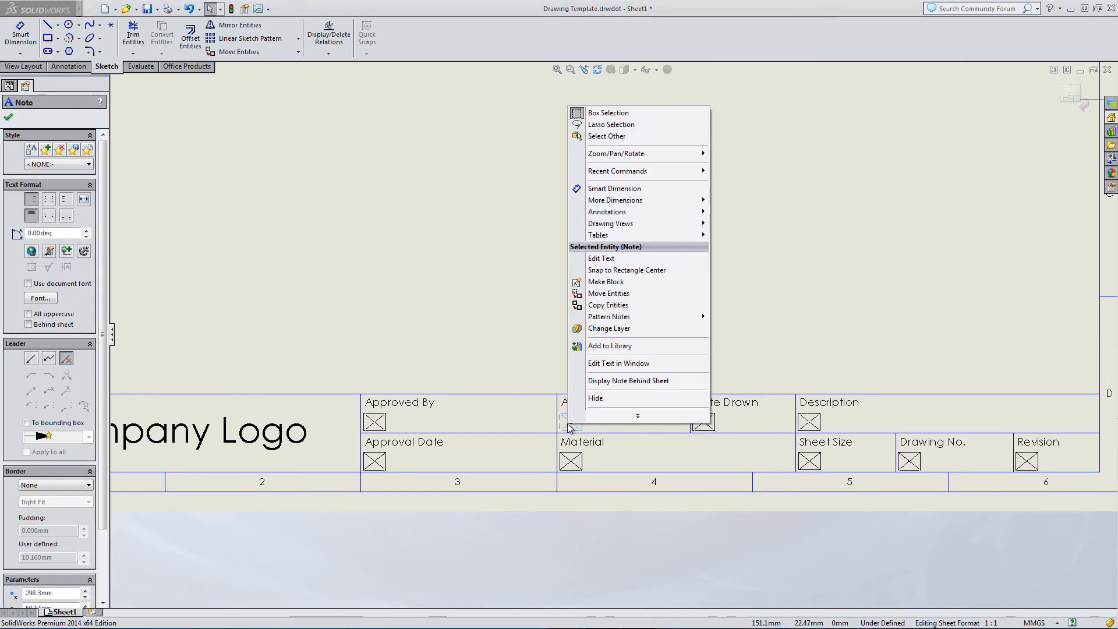
click(13, 281)
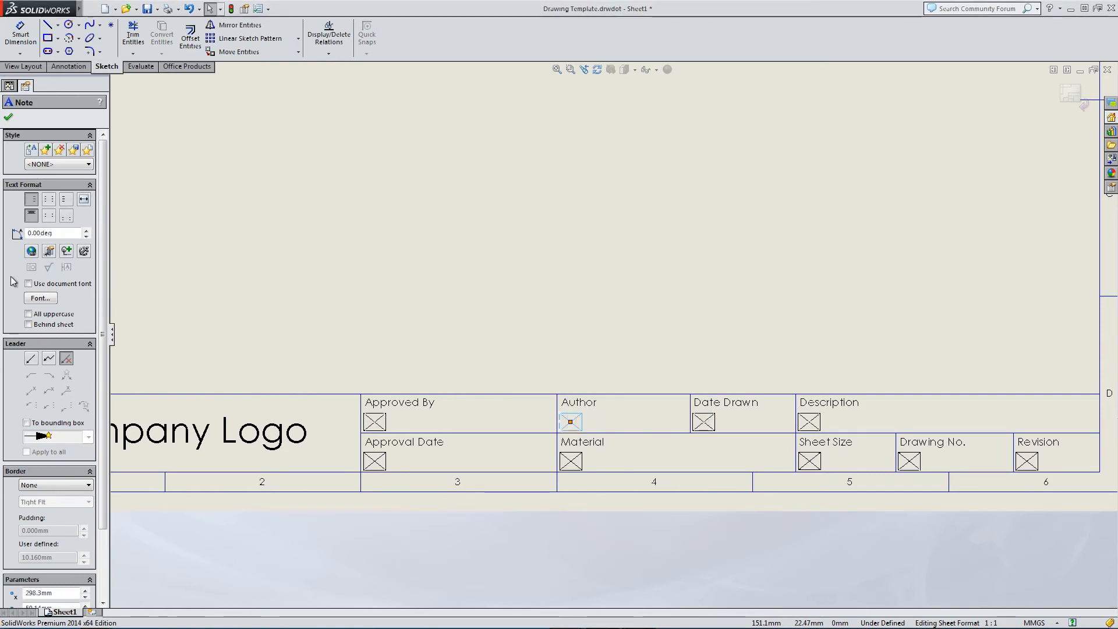
click(49, 251)
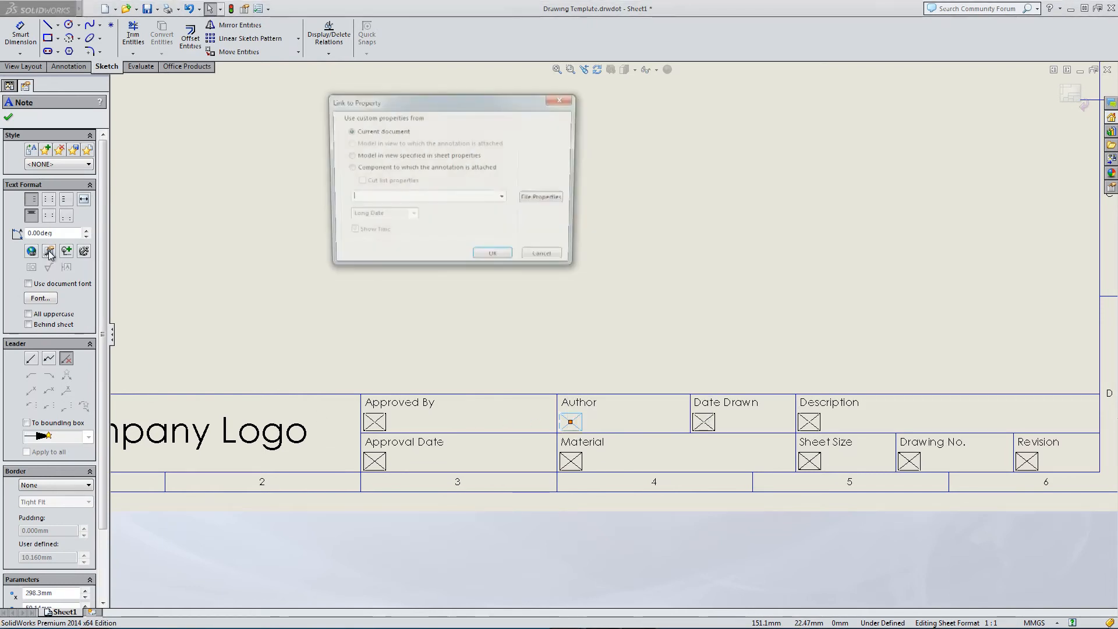
click(505, 199)
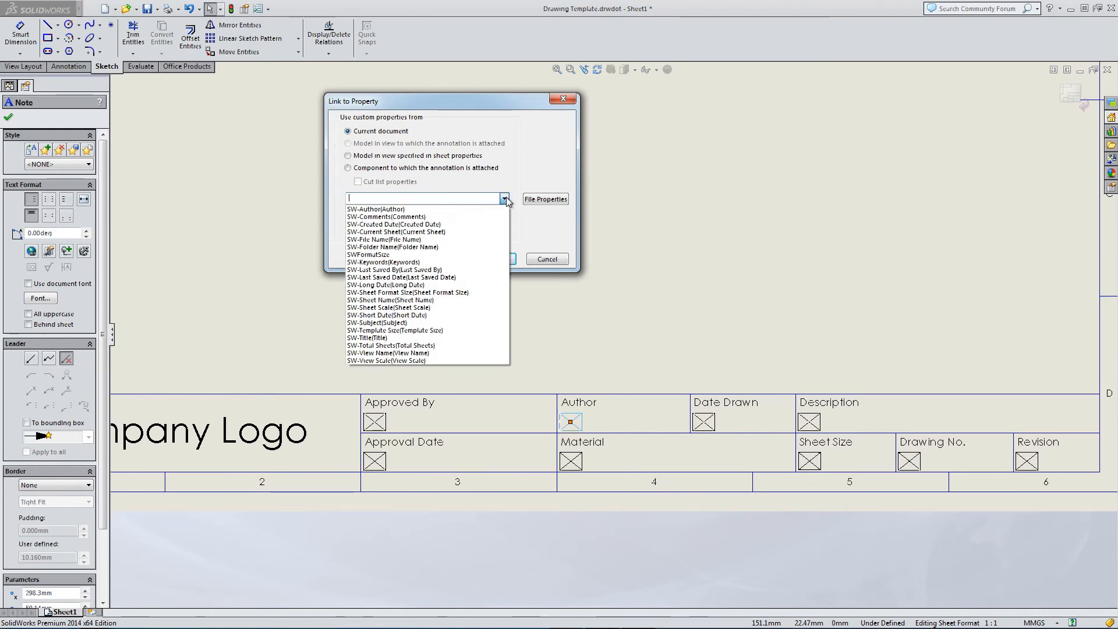
click(367, 211)
click(495, 259)
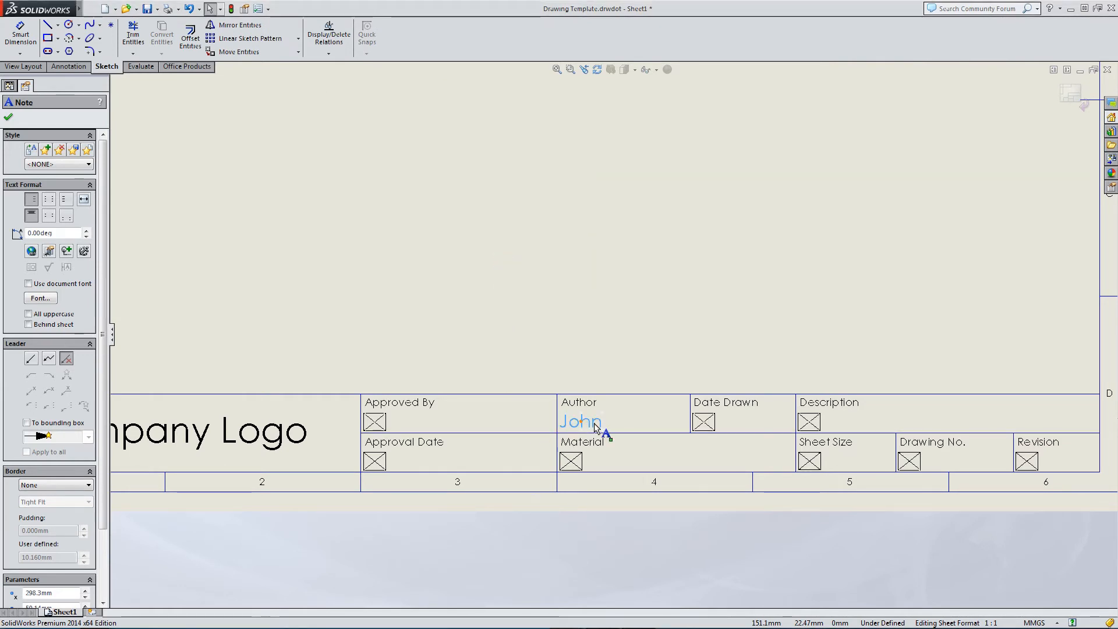
click(596, 361)
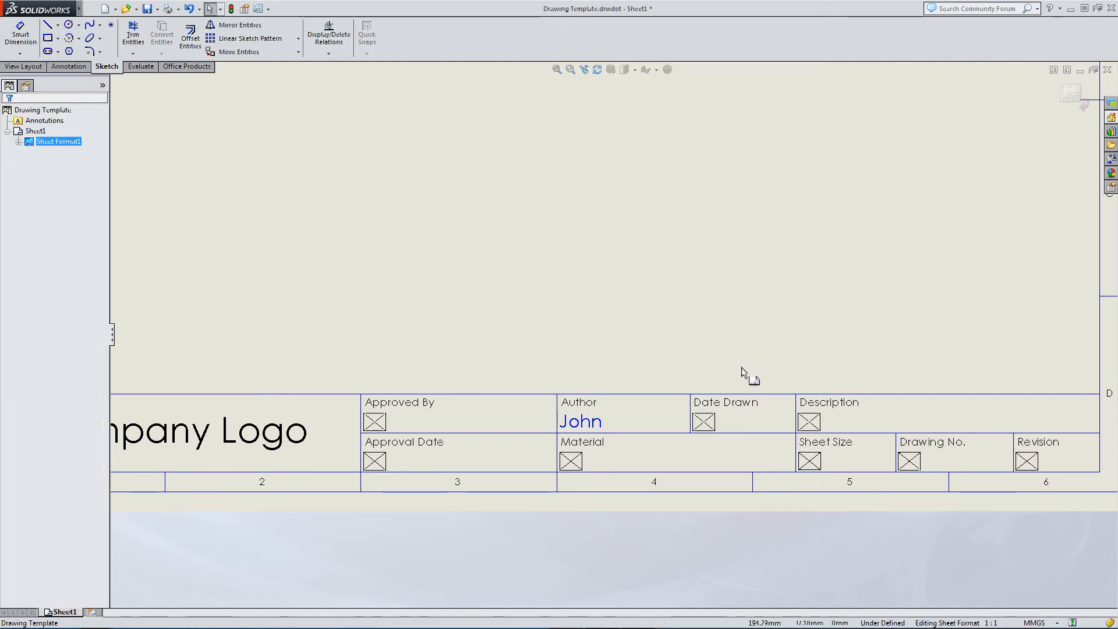
Link the note under Description to the current document's SW-Title property
click(809, 423)
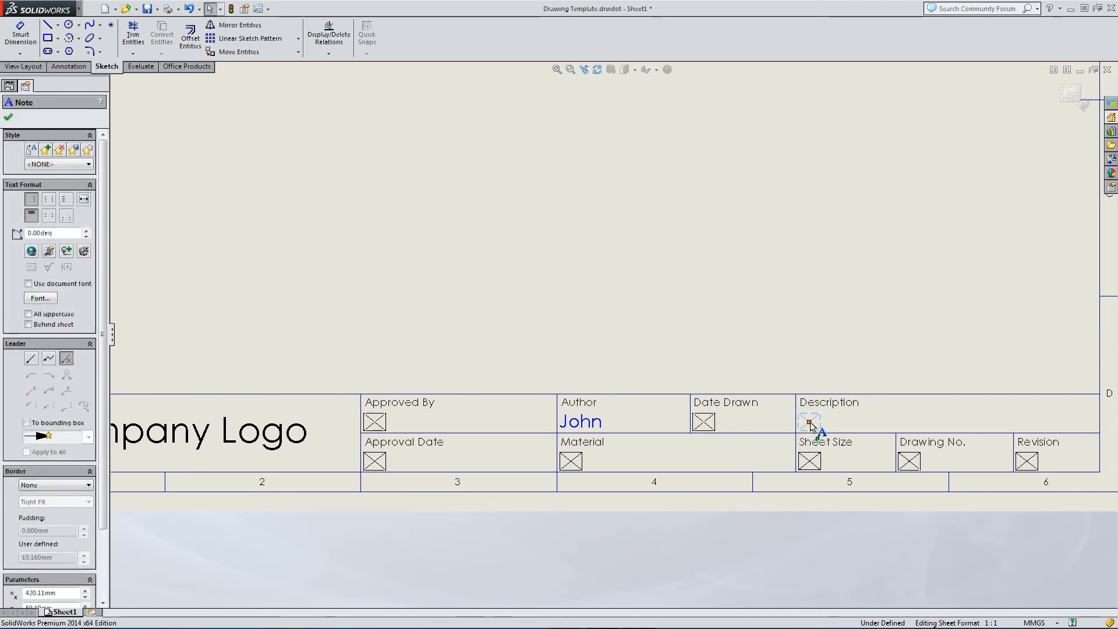
click(49, 251)
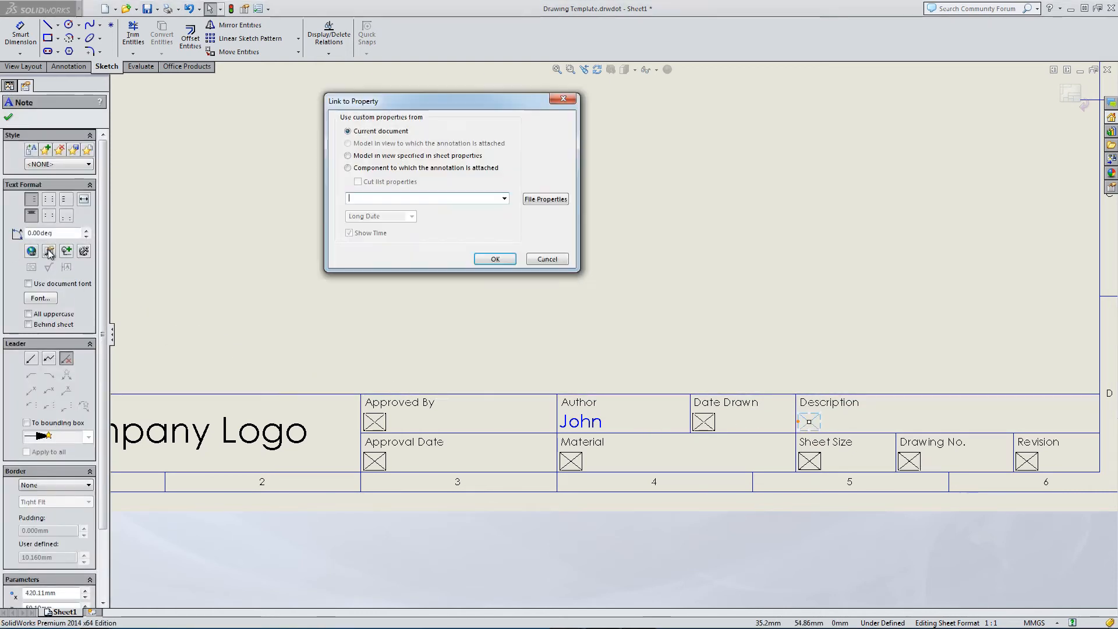
click(504, 199)
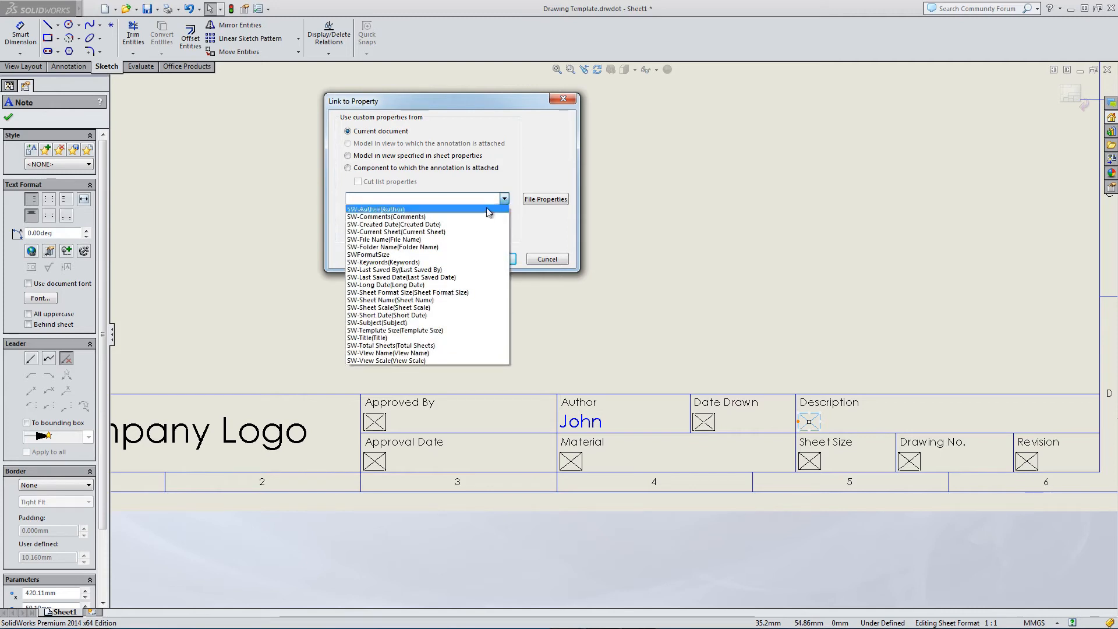
click(383, 339)
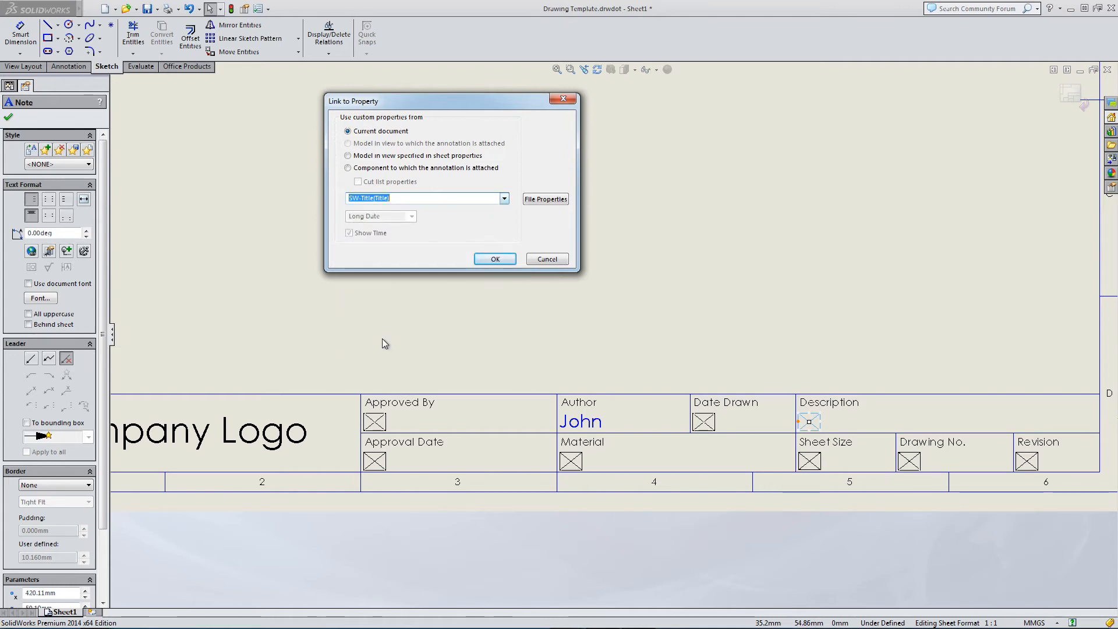
click(494, 259)
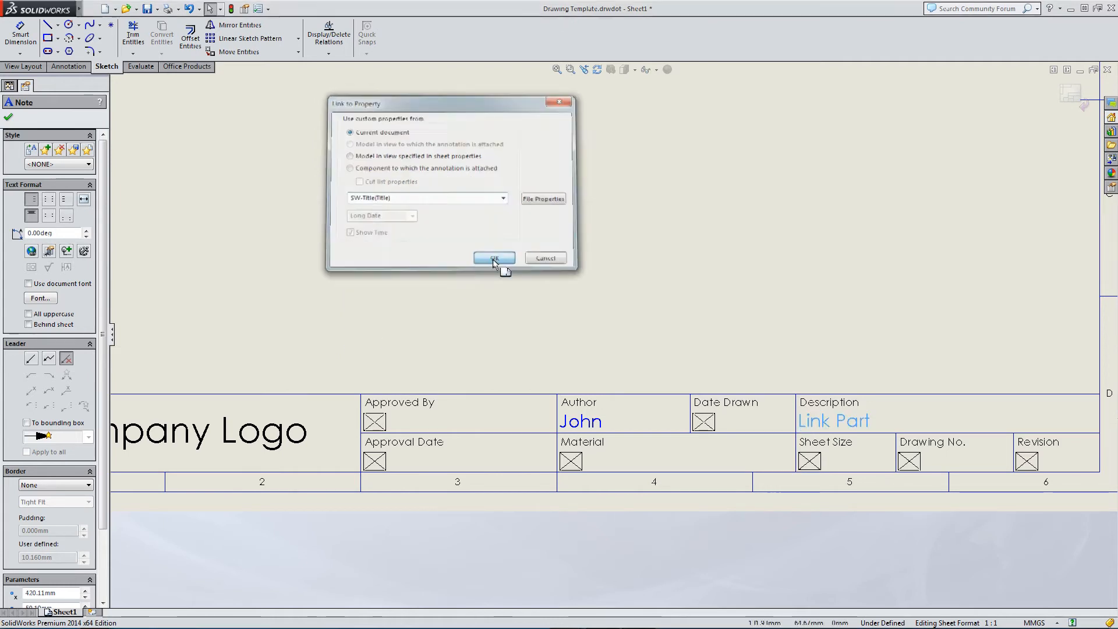
key(Escape)
Leave sheet format editing and check the linked Author and Description entries on the sheet
key(f)
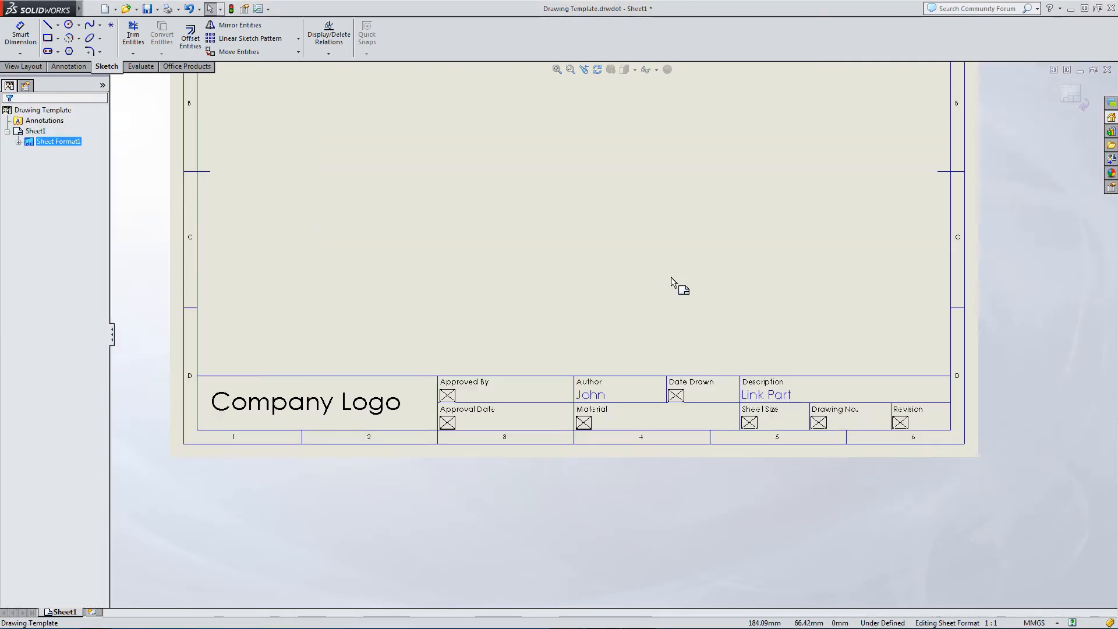
click(1084, 100)
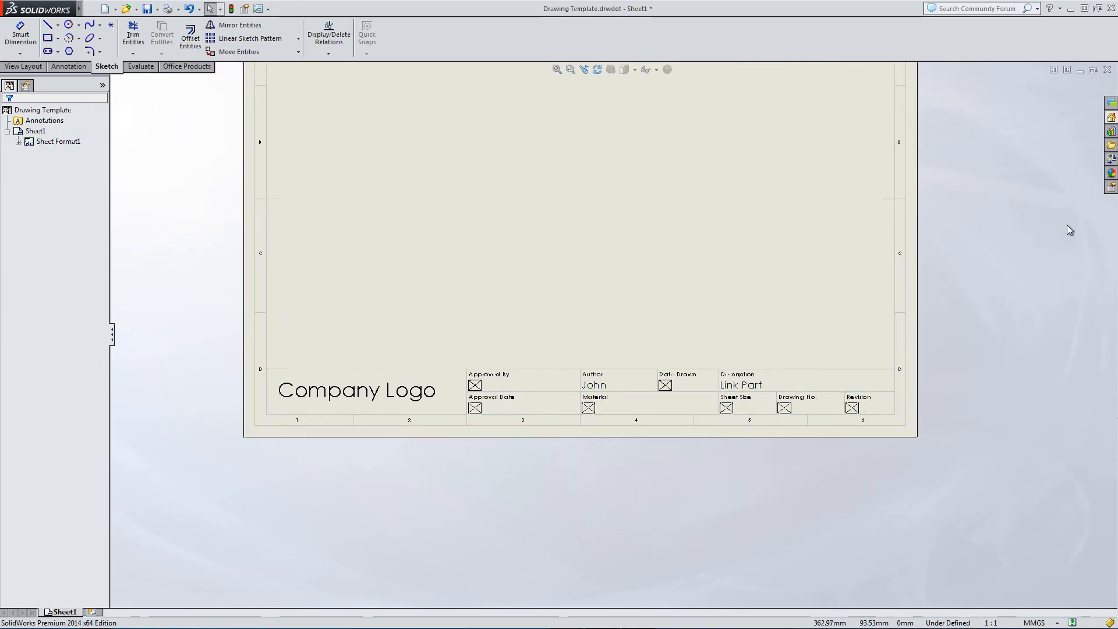
scroll(1006, 244, up, 1)
key(f)
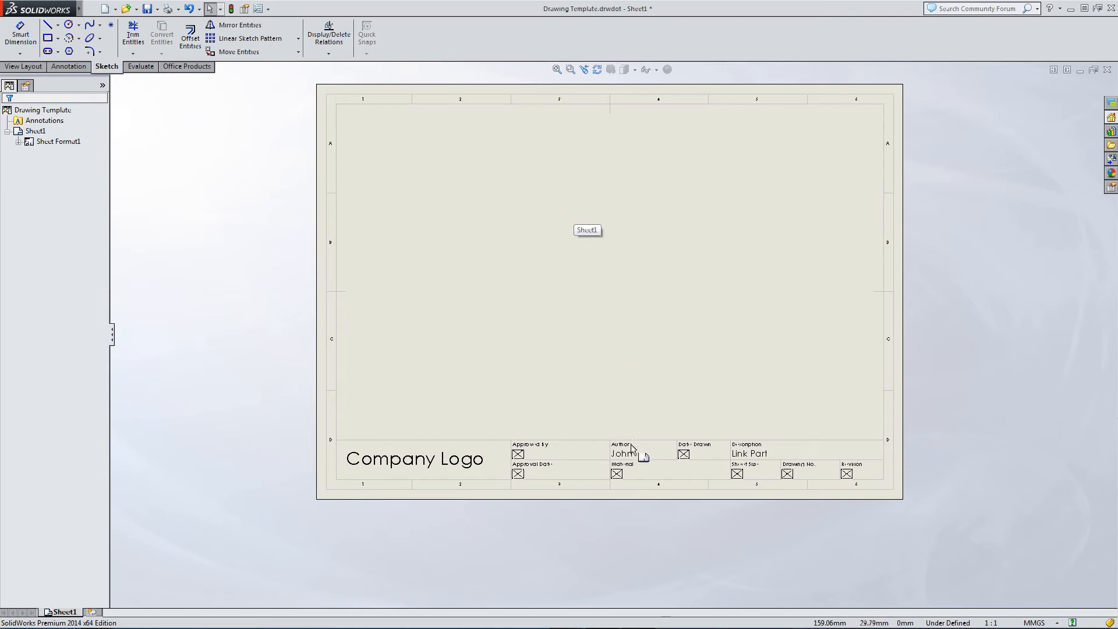
scroll(749, 499, down, 3)
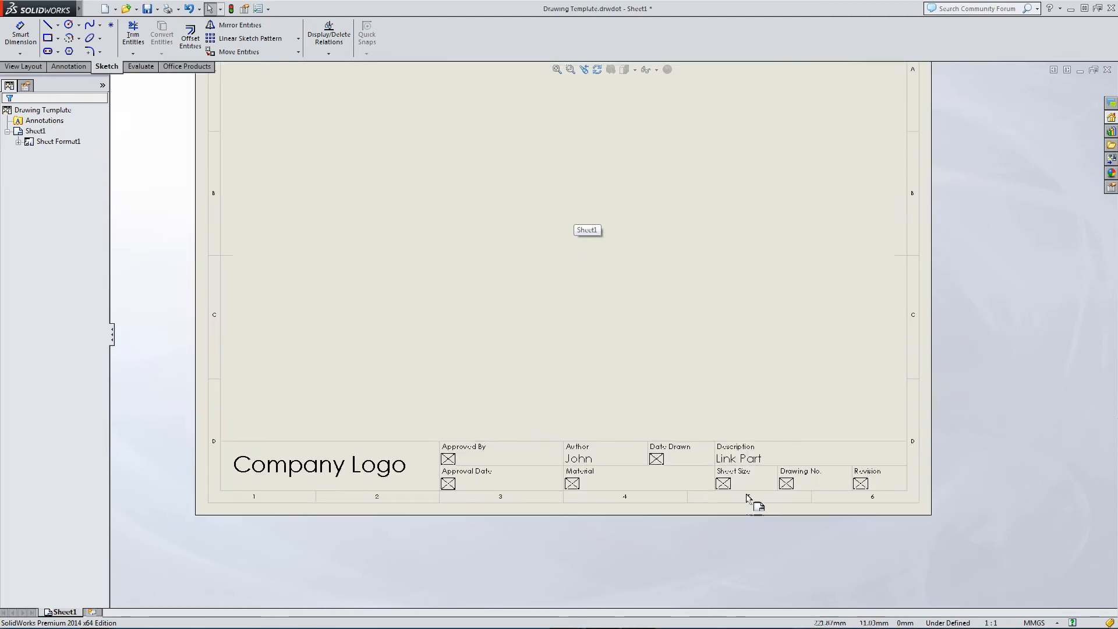
scroll(690, 484, down, 1)
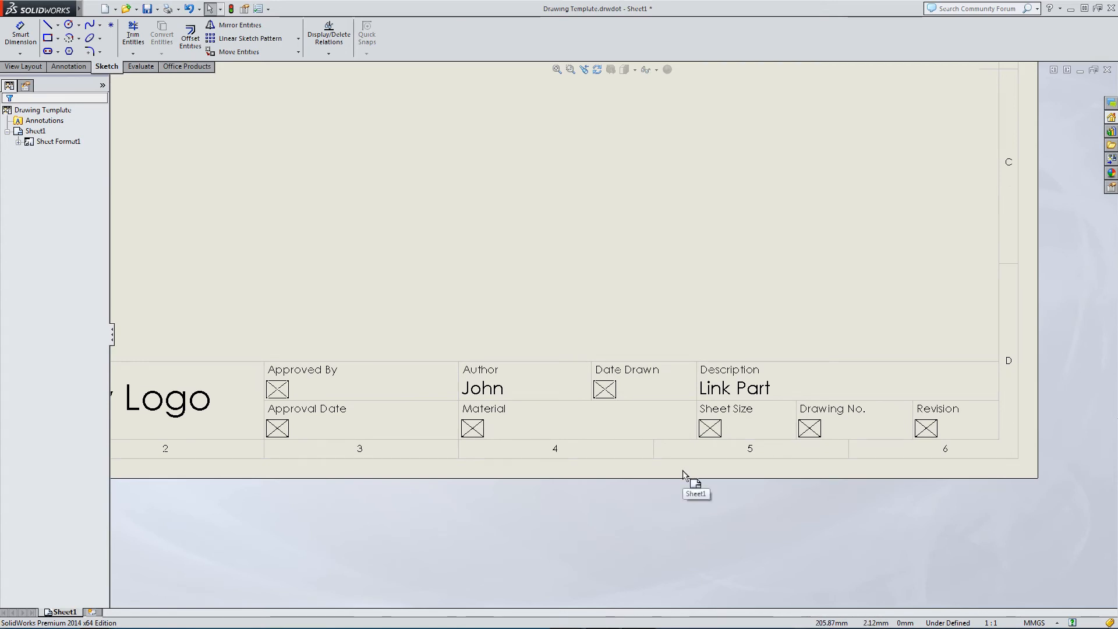
Edit the sheet format again and, for the note under Material, examine the file's summary information and the properties available for linking
right_click(638, 180)
click(664, 267)
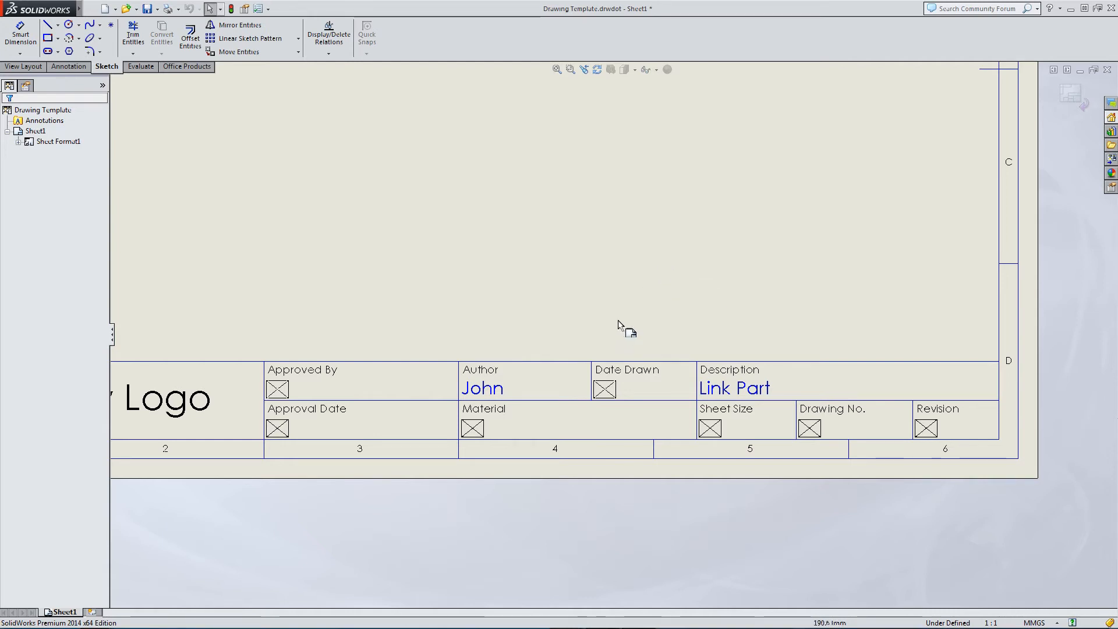
click(478, 426)
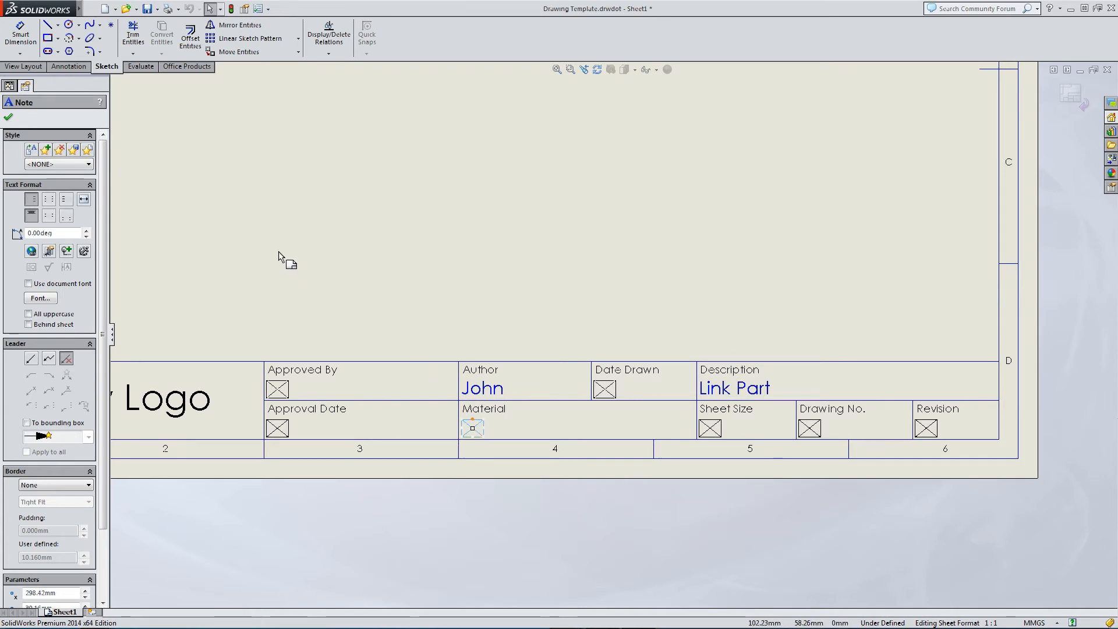
click(49, 251)
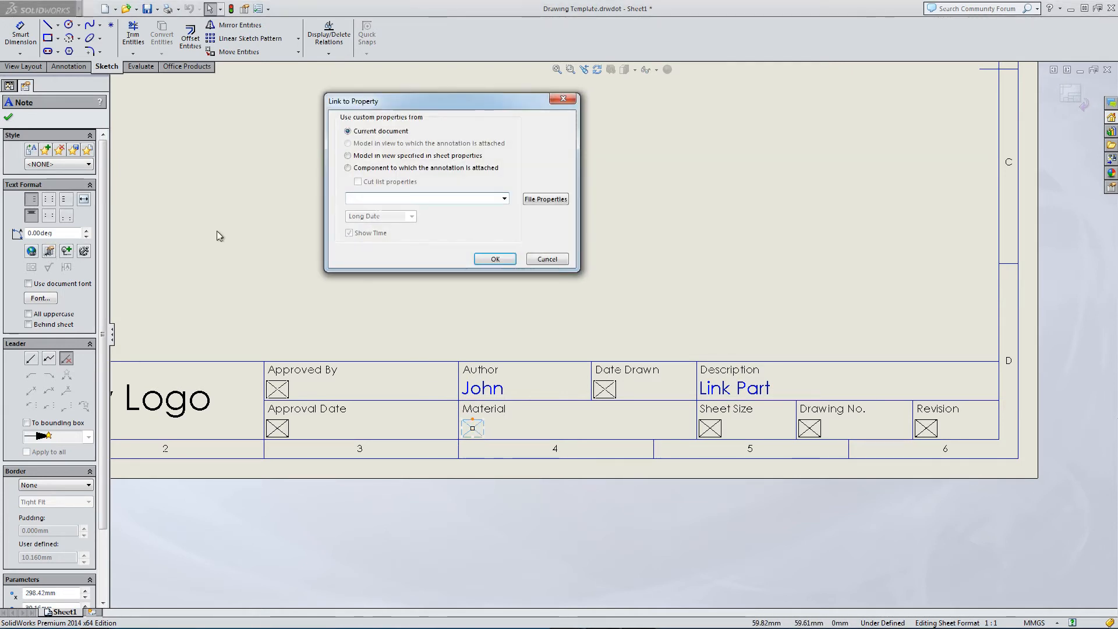
click(546, 199)
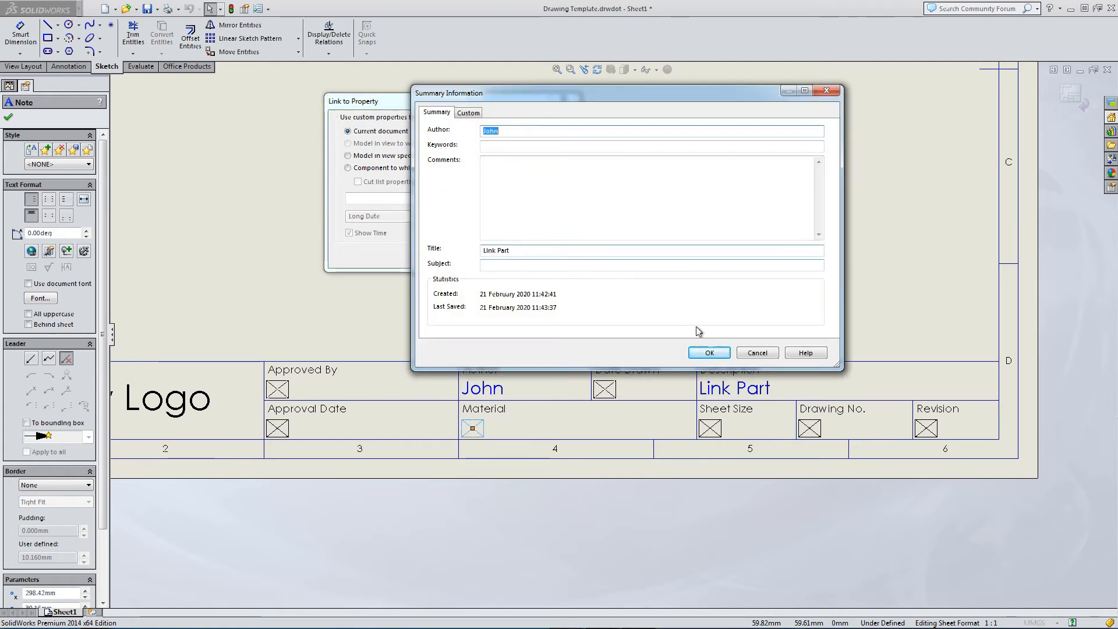
click(757, 352)
click(504, 200)
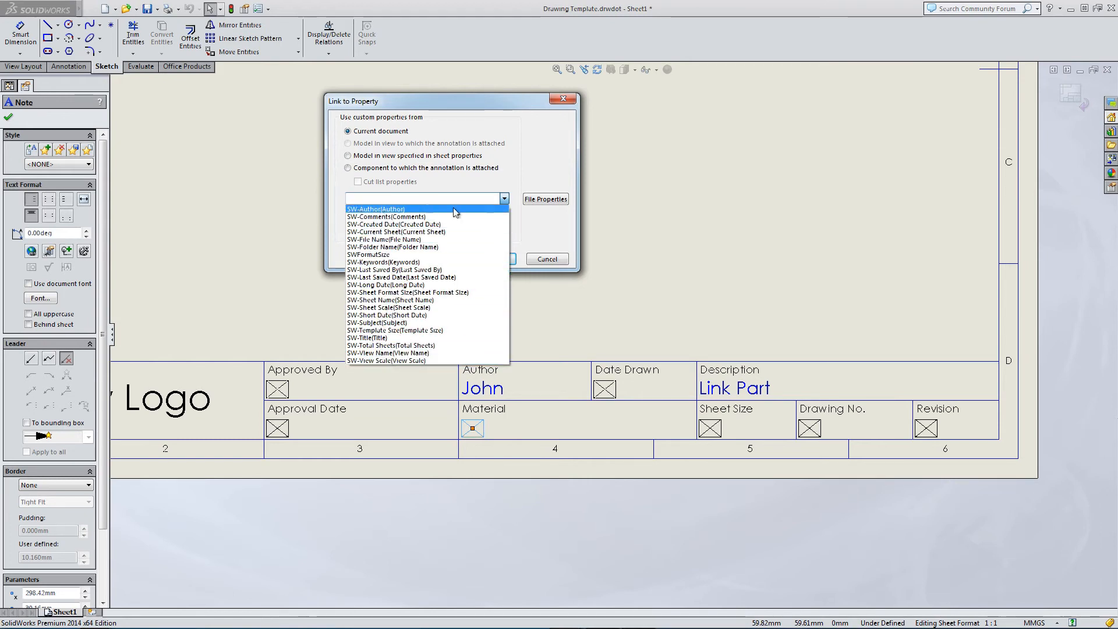
click(550, 217)
Add a custom file property named Material of type Text with the value "ABS Plastic"
click(548, 199)
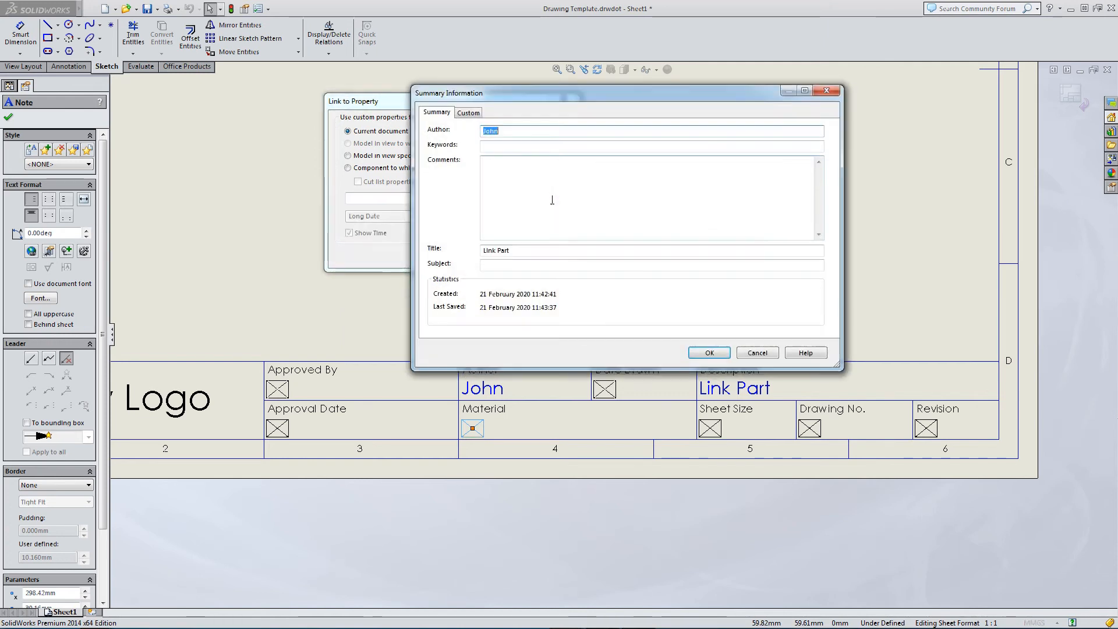
click(461, 114)
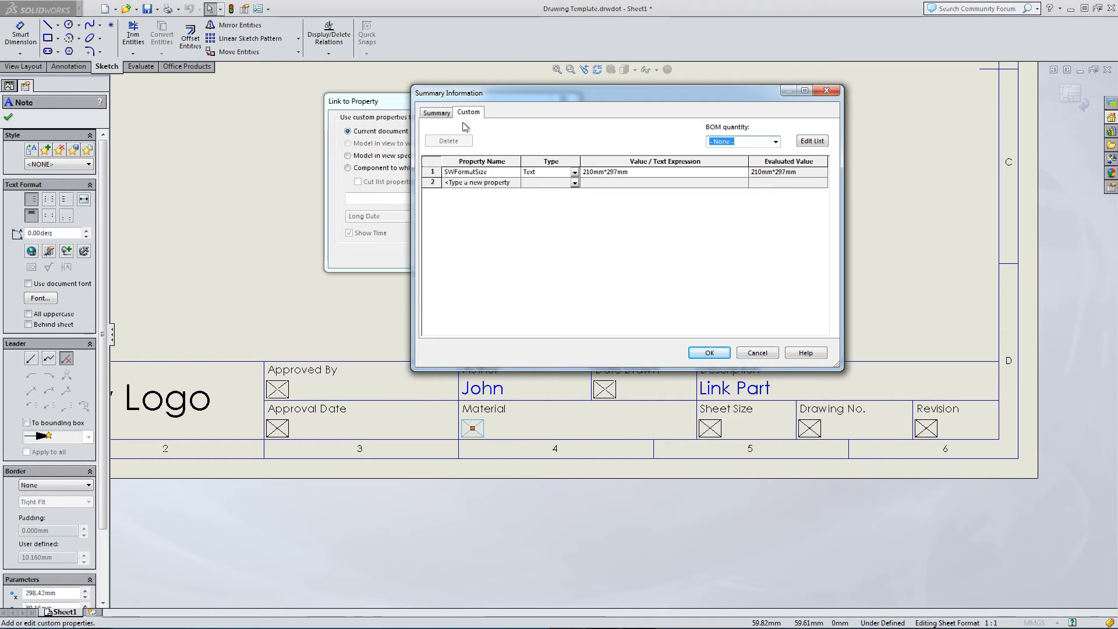
click(575, 184)
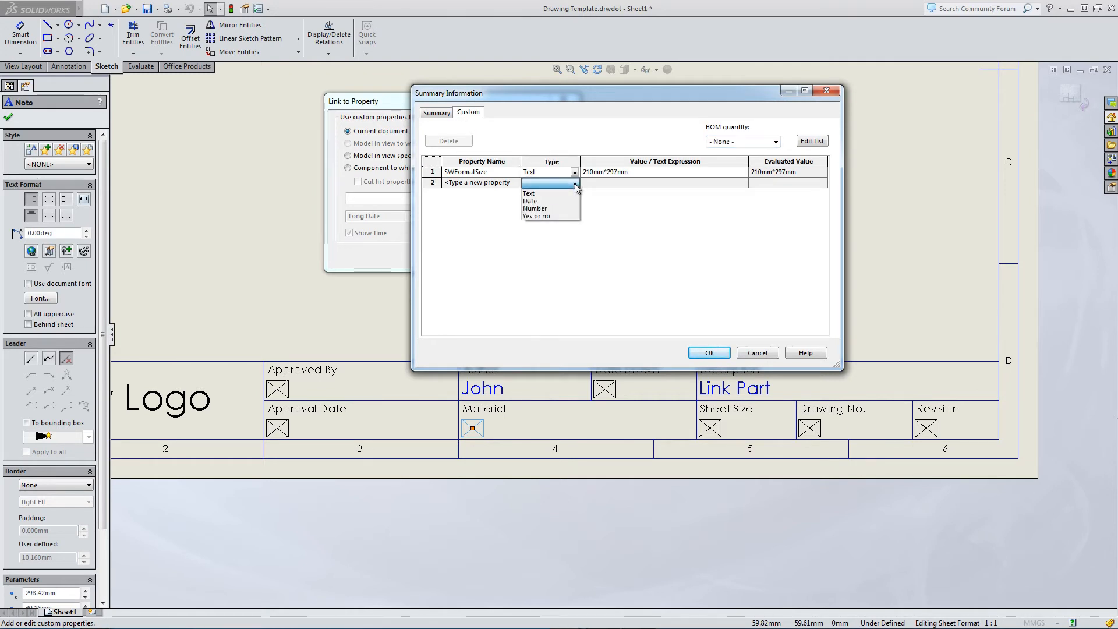
click(575, 184)
click(575, 184)
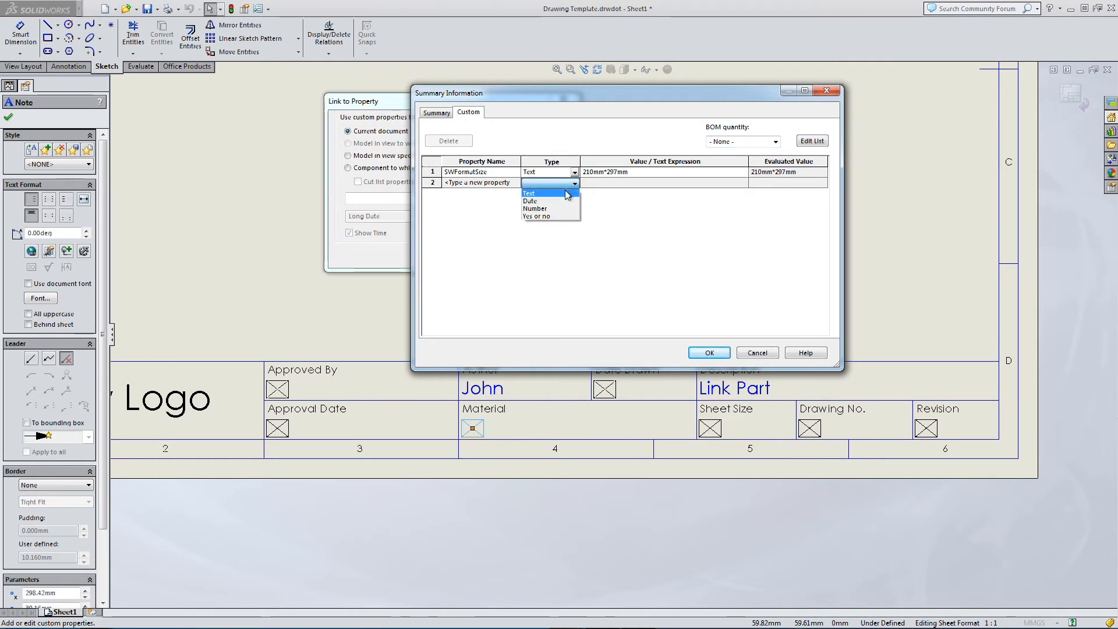
click(568, 194)
click(515, 184)
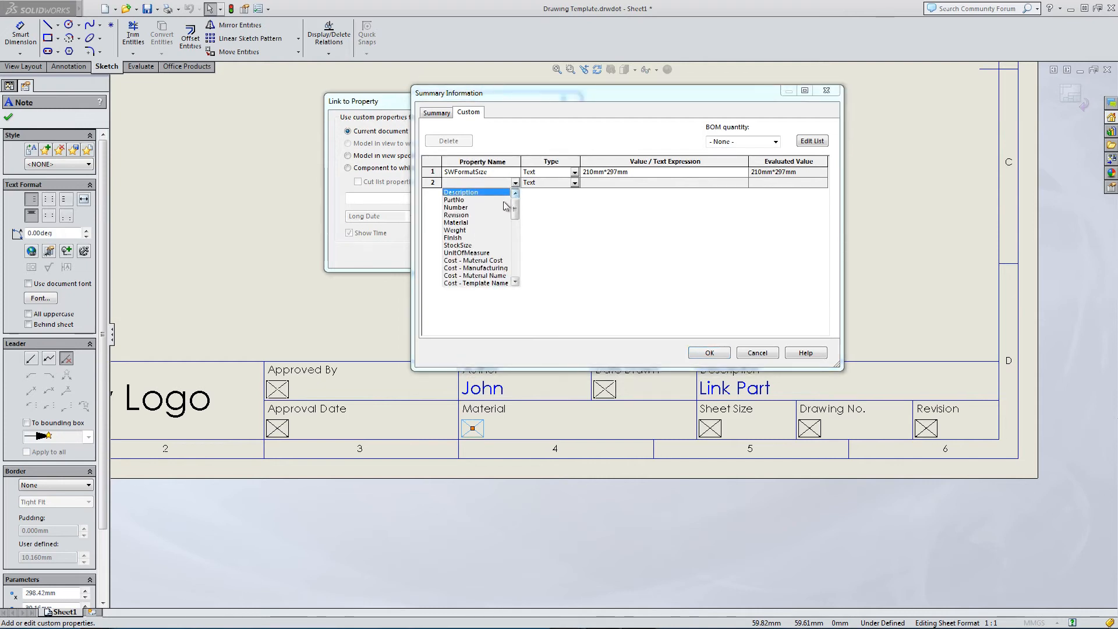
click(463, 223)
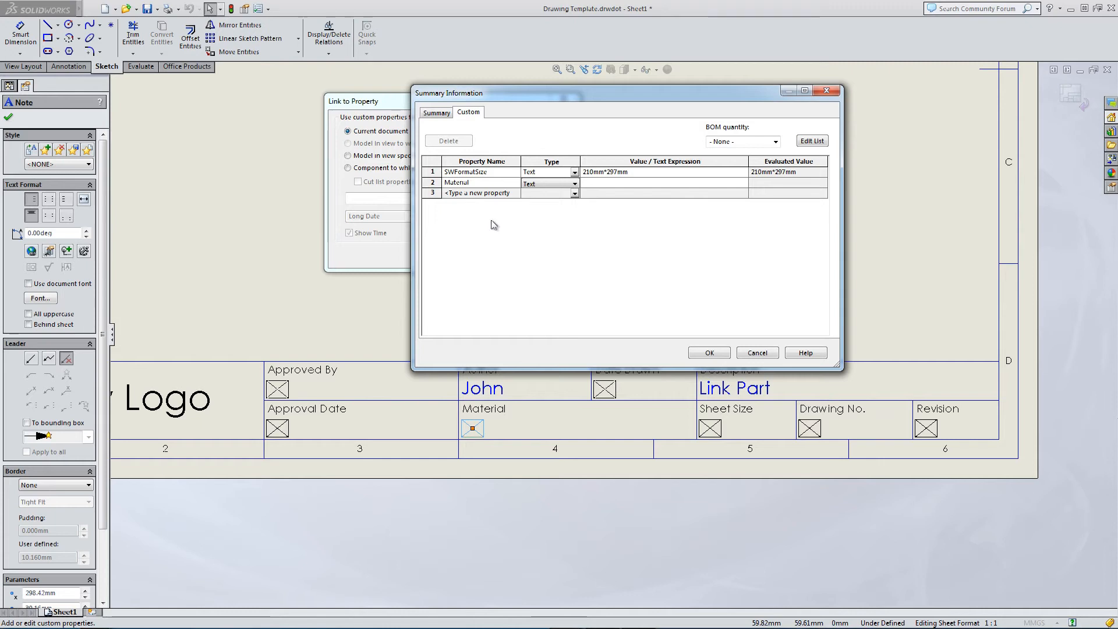
click(593, 182)
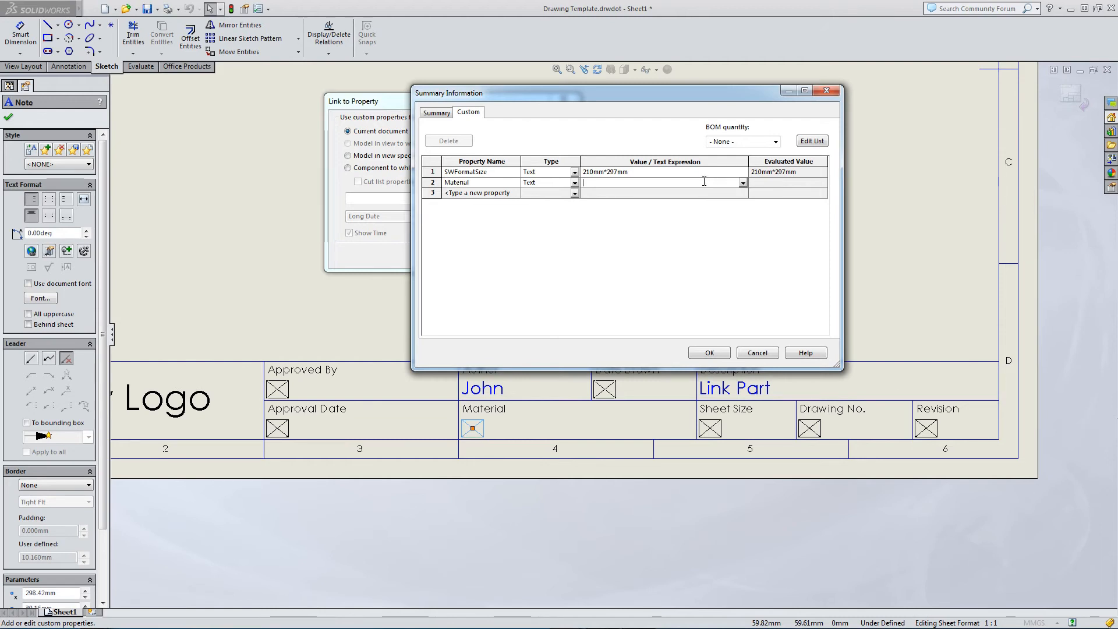
text(AB)
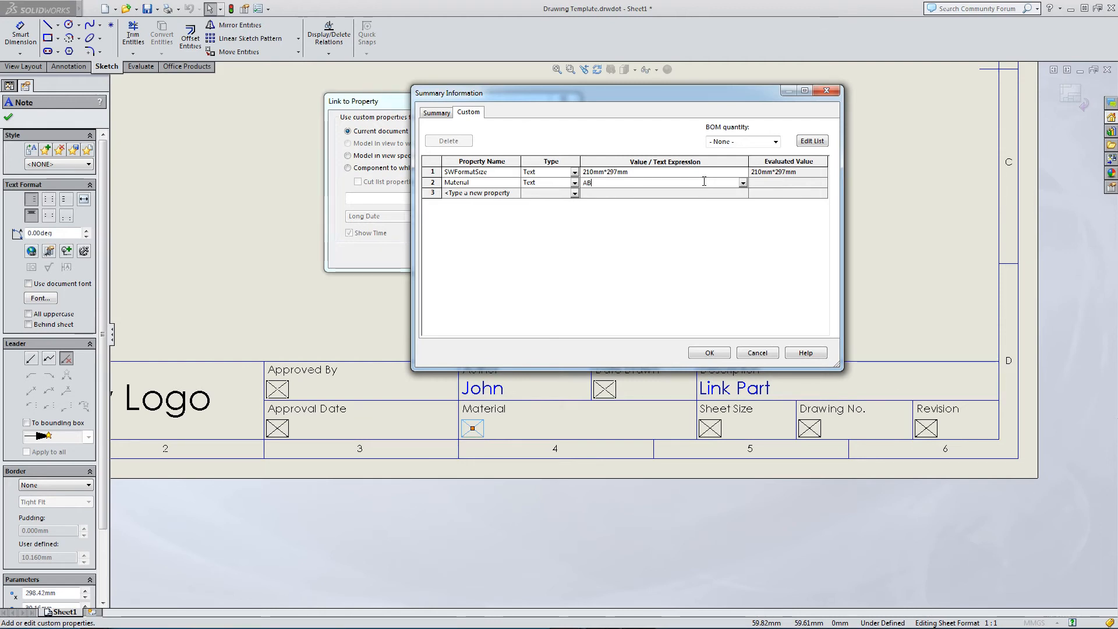
text(S Plas)
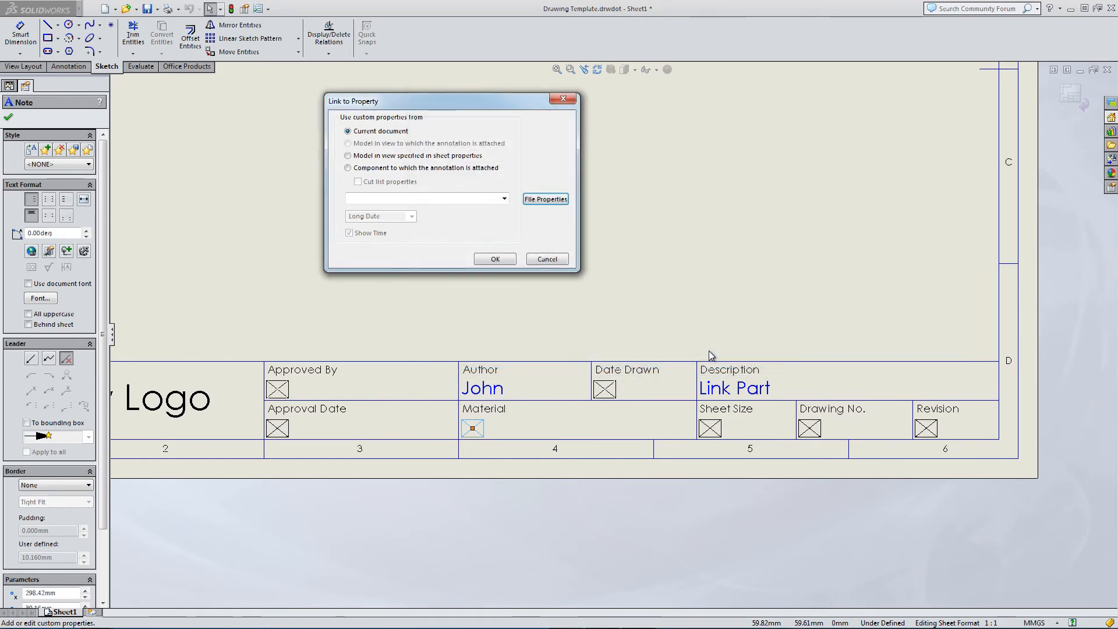
Link the note under Material to the document's custom Material property
click(505, 198)
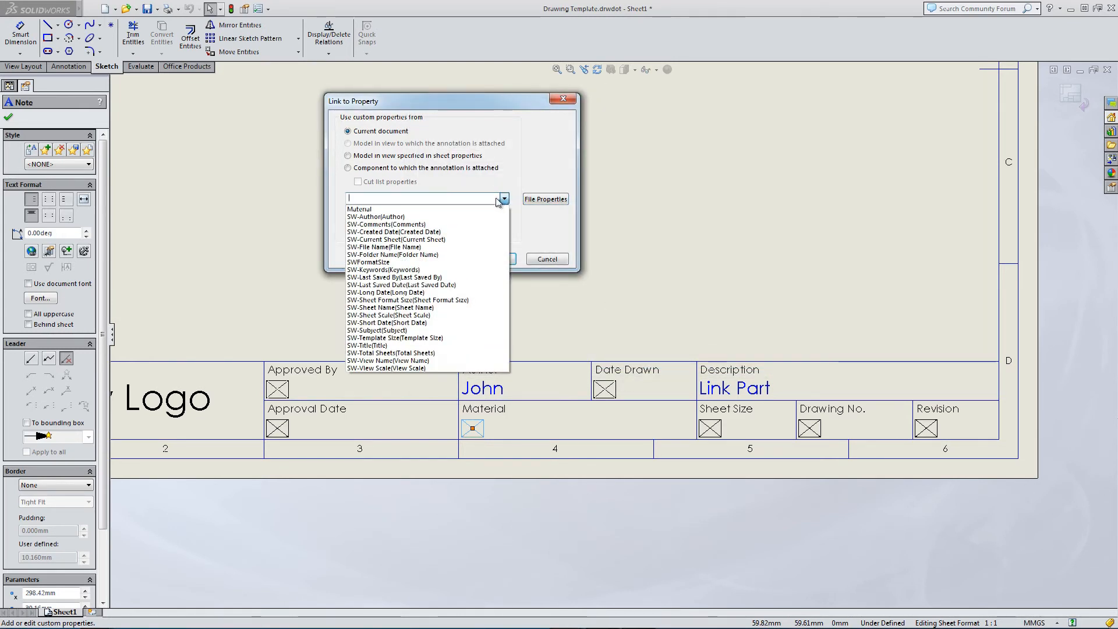
click(376, 208)
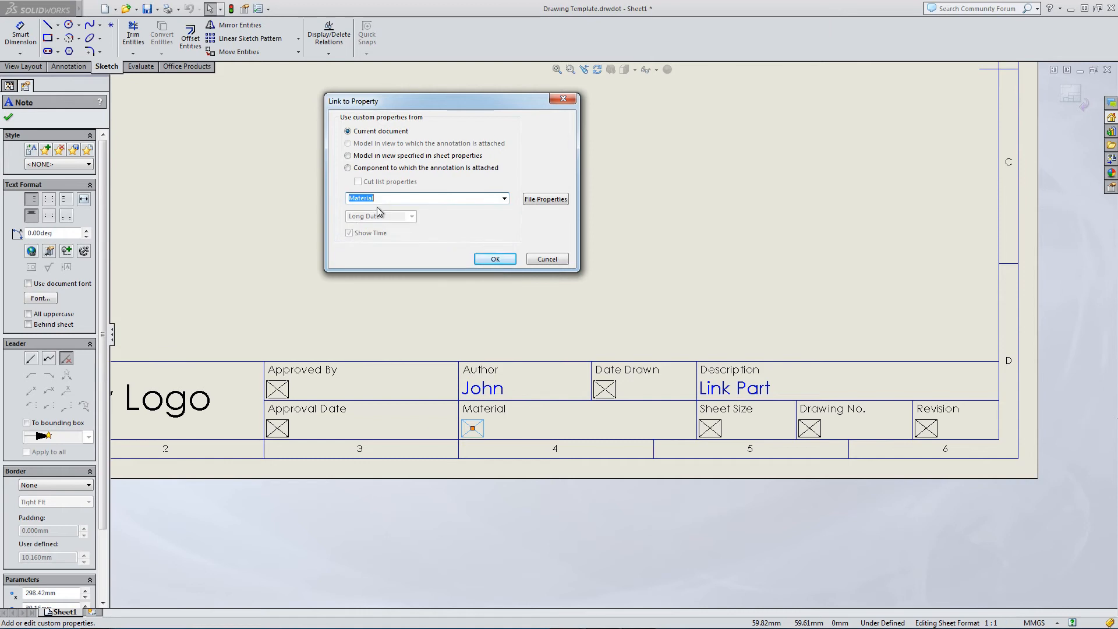
click(487, 260)
key(Escape)
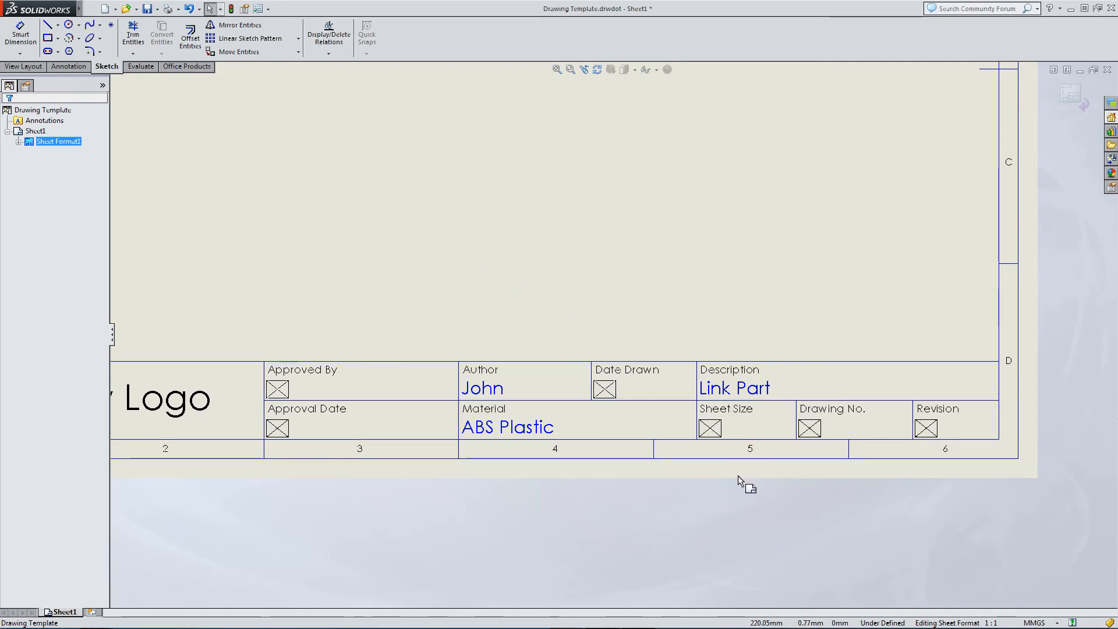
Leave sheet format editing and return to the drawing sheet
scroll(563, 433, up, 4)
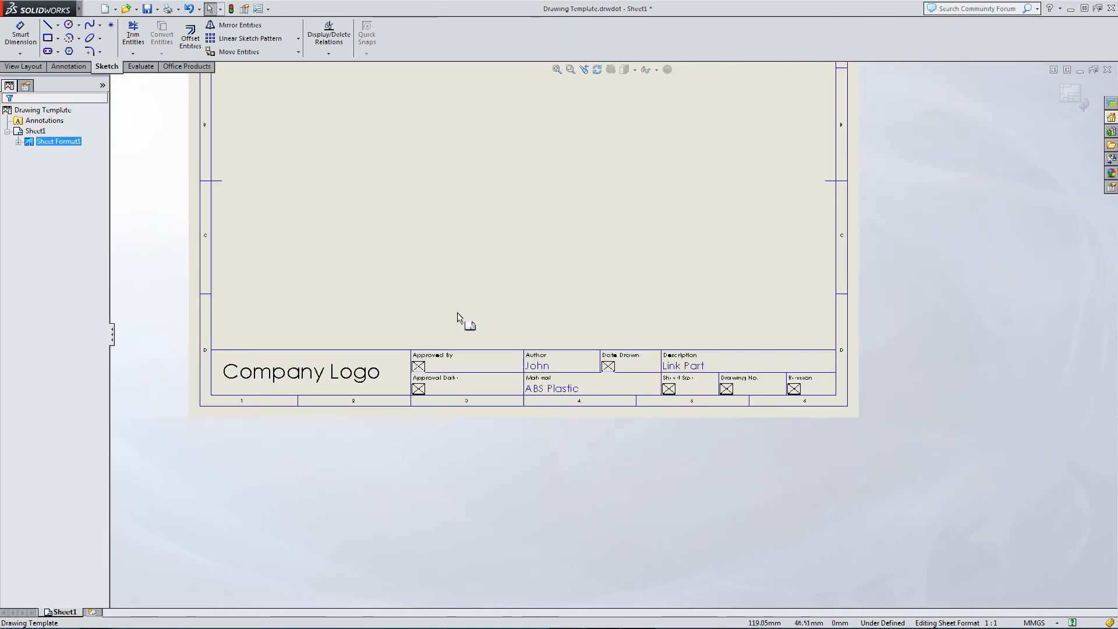
scroll(524, 221, up, 3)
scroll(572, 147, down, 4)
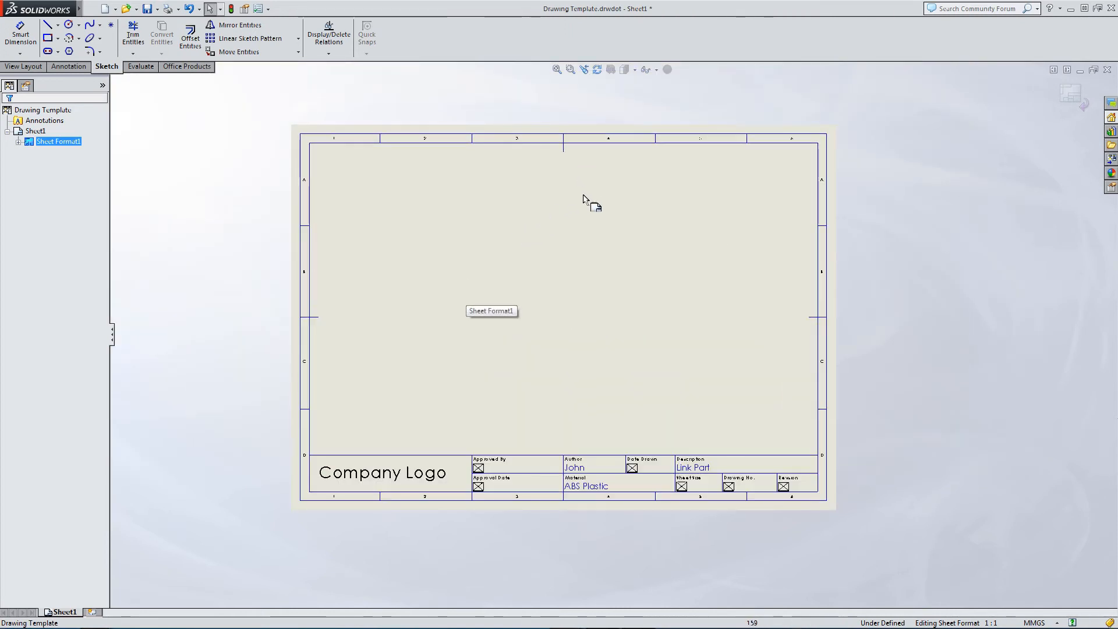
click(1074, 96)
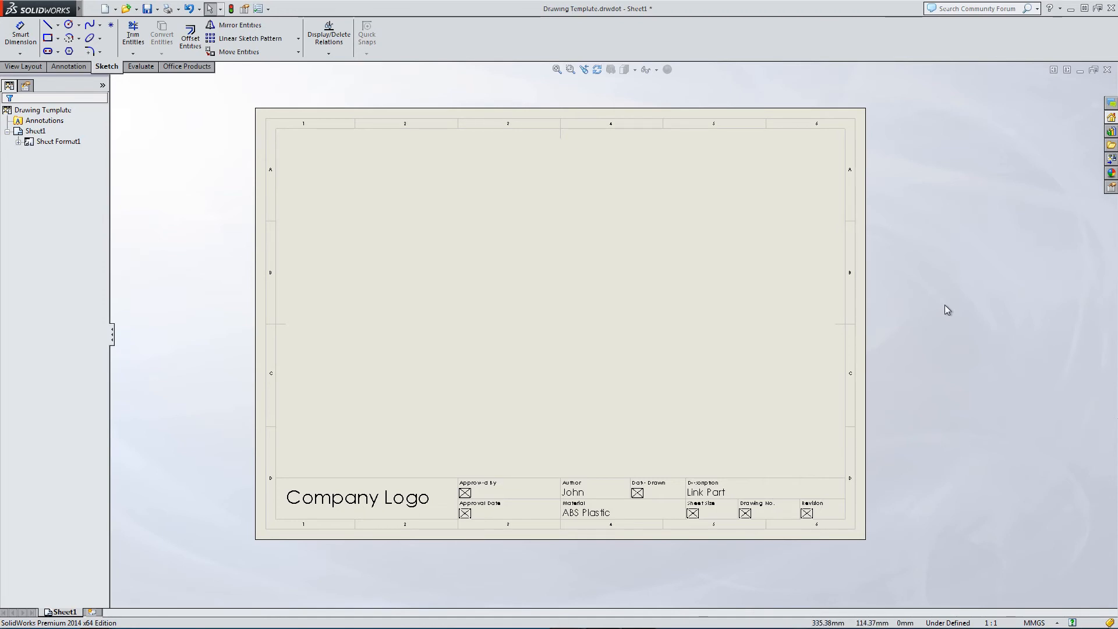
In the drawing with the fully filled-in title block, examine the custom file properties behind the linked notes
click(269, 9)
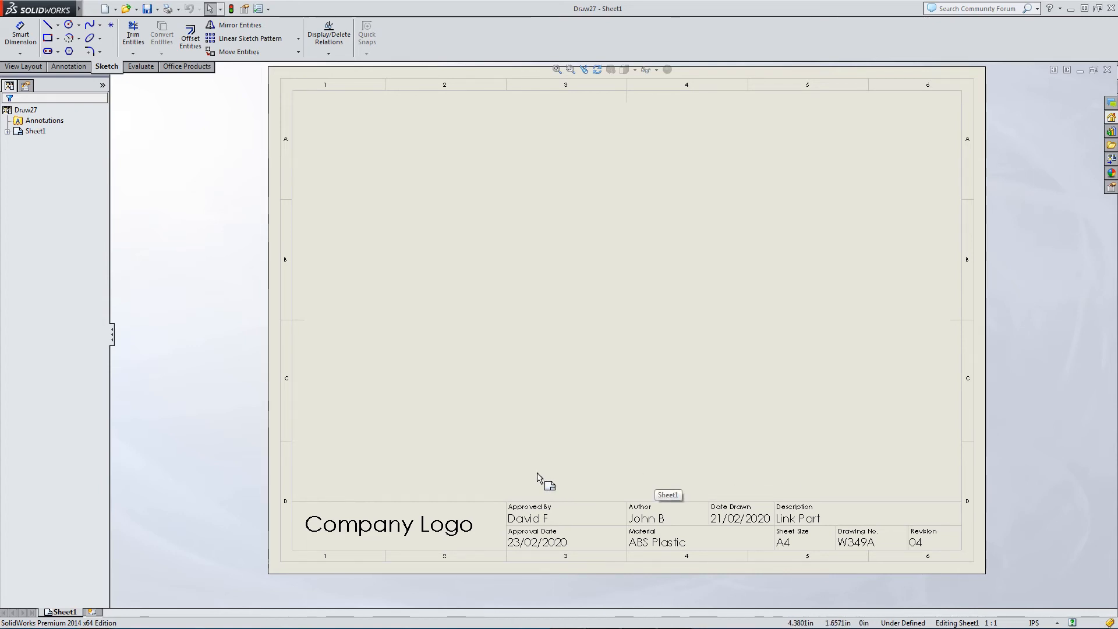
mouse_move(56, 10)
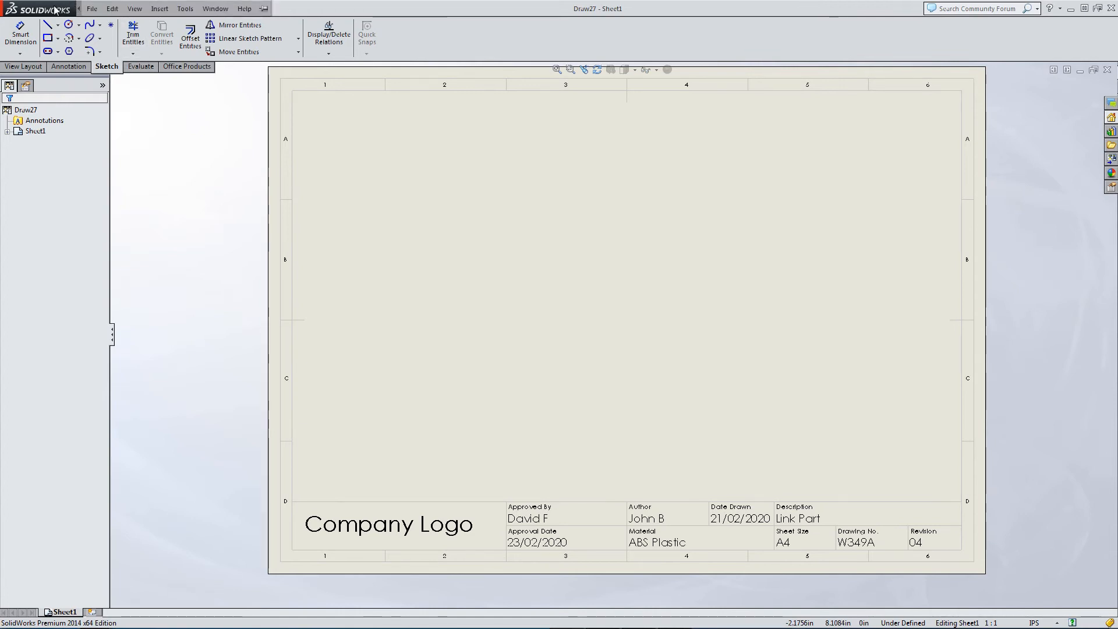
click(92, 8)
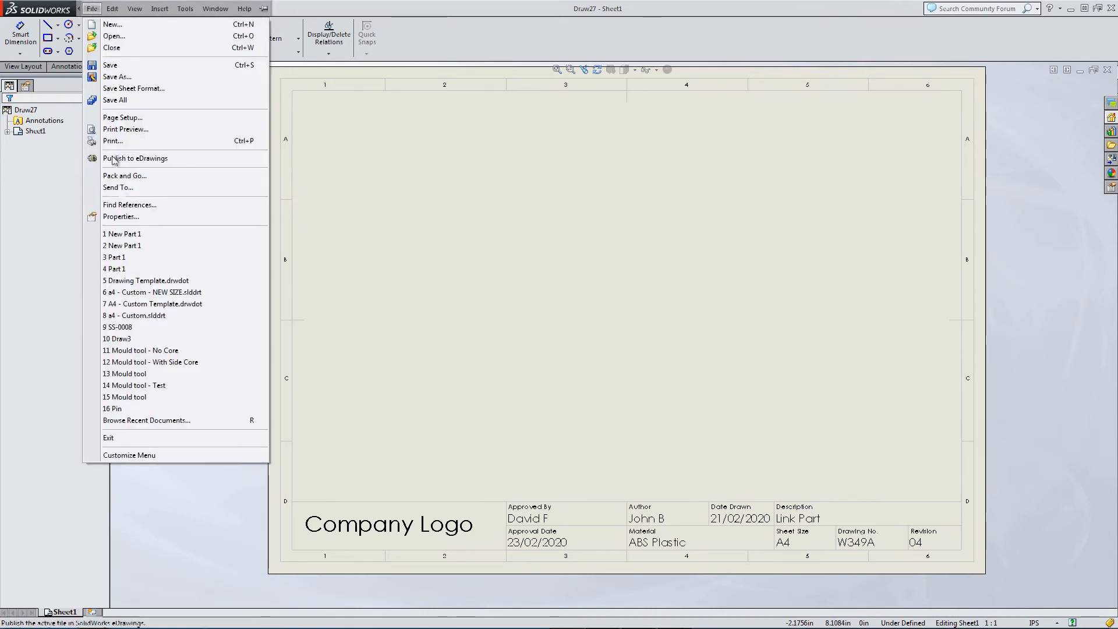
click(120, 216)
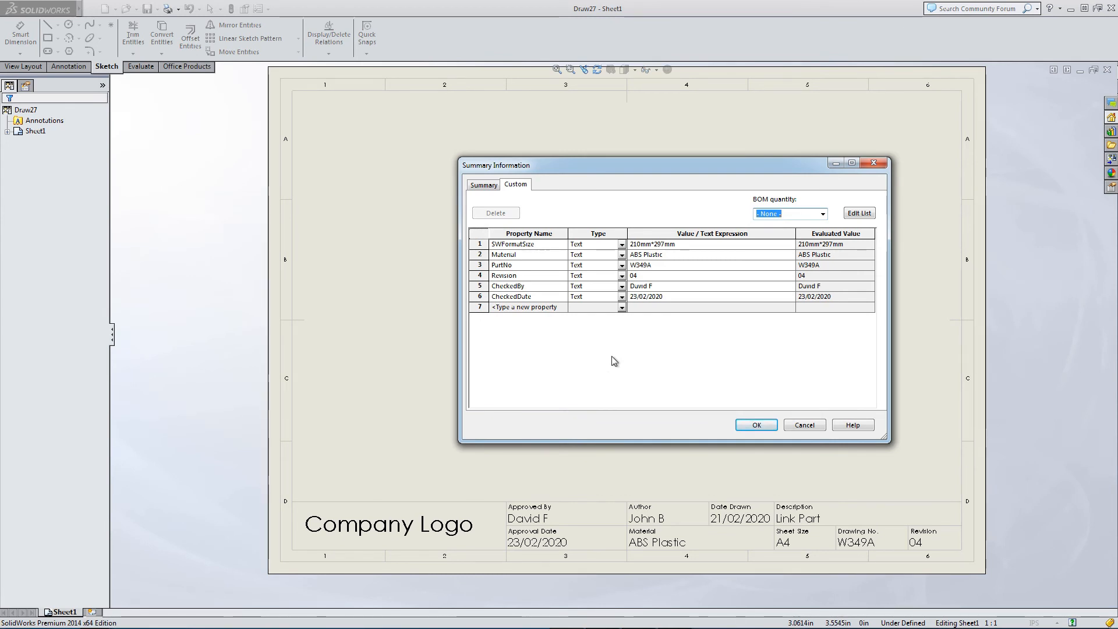
click(805, 425)
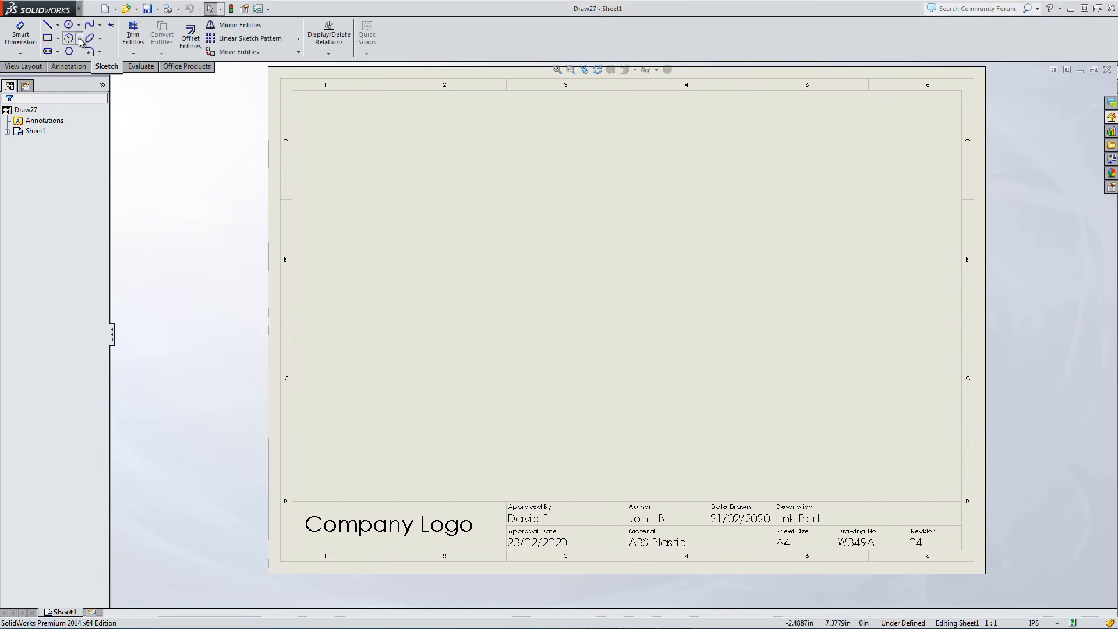
Create a new part document from the Part template
click(92, 9)
click(95, 24)
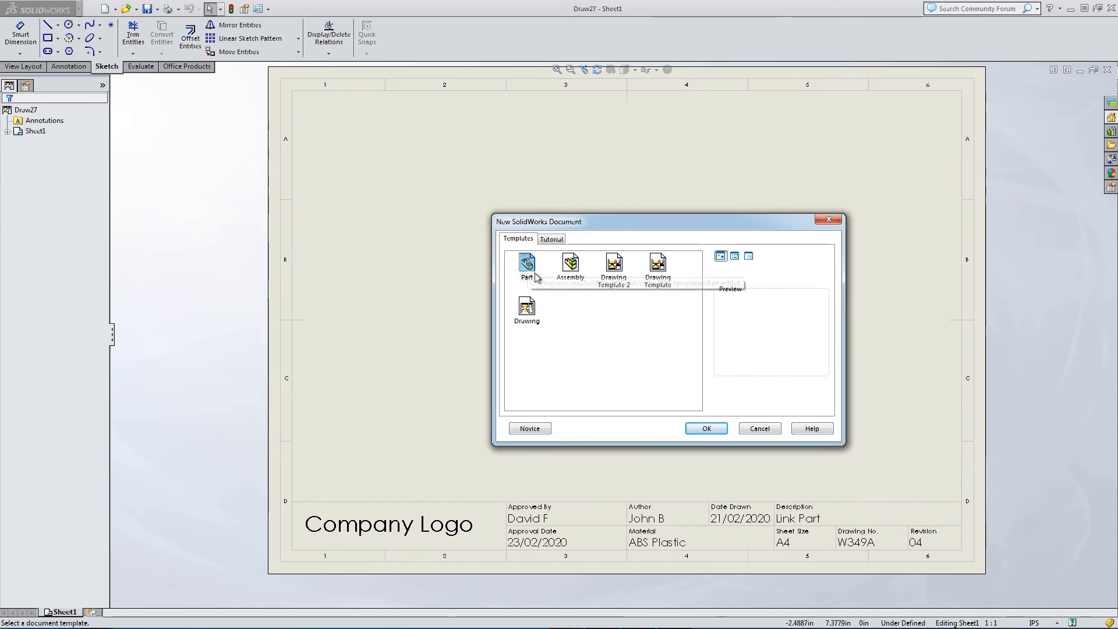
click(706, 428)
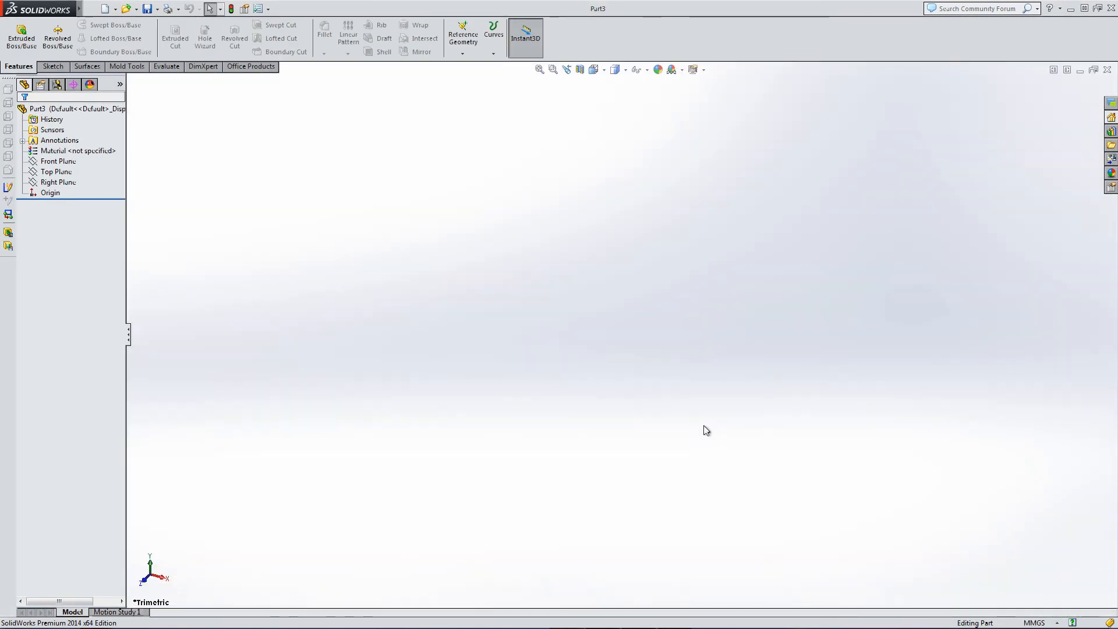
mouse_move(49, 9)
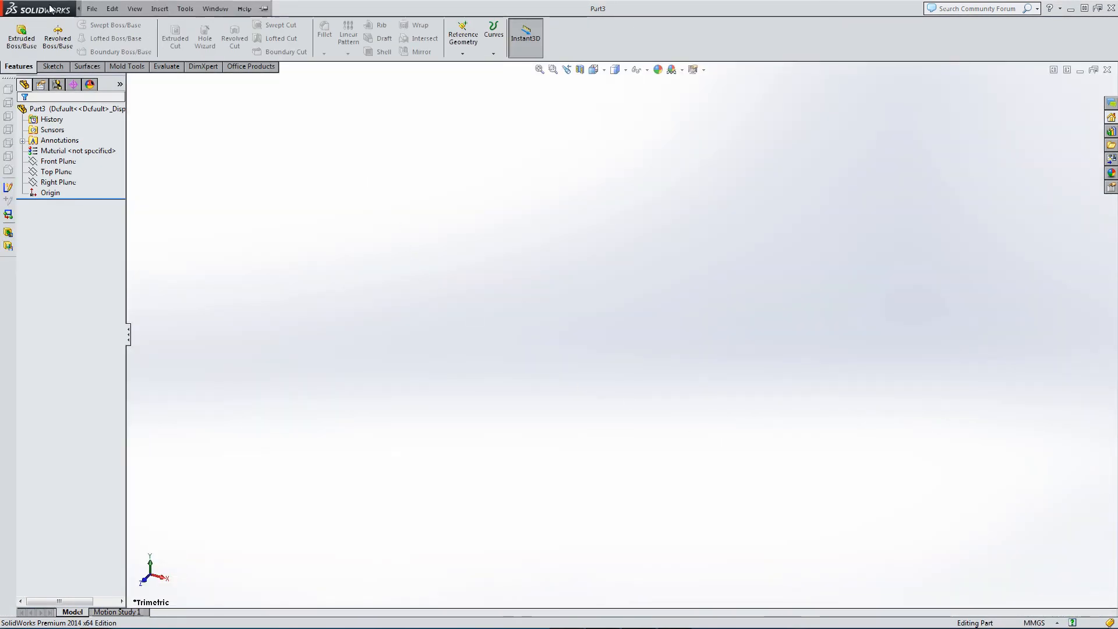
click(89, 8)
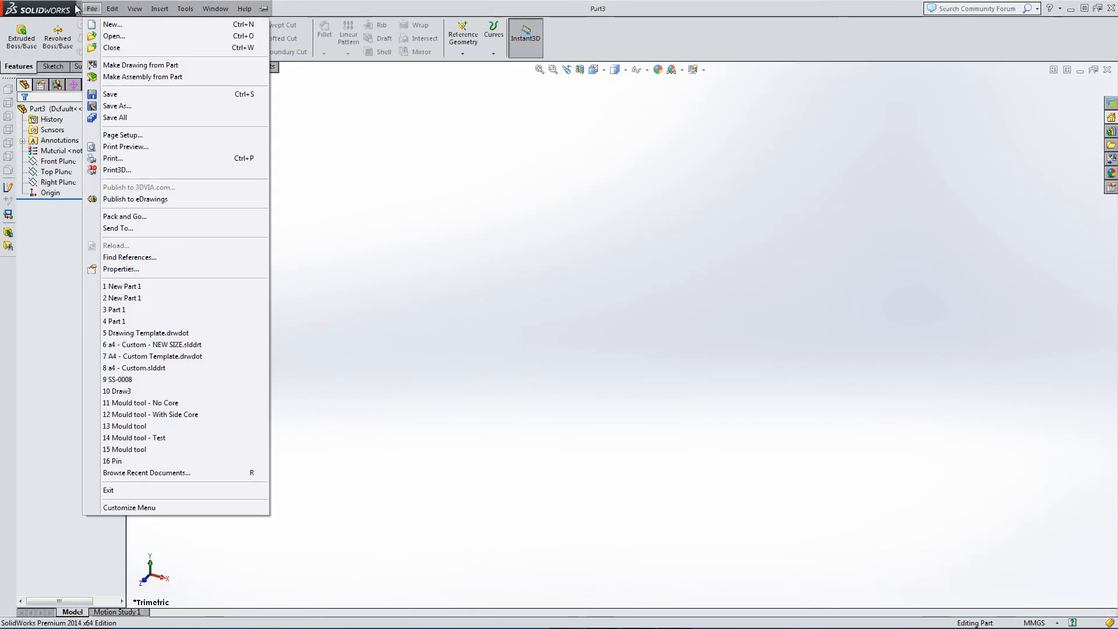
Sketch two concentric circles centred on the origin of the Front Plane, with radii of about 42 mm and 27 mm
click(22, 35)
click(441, 201)
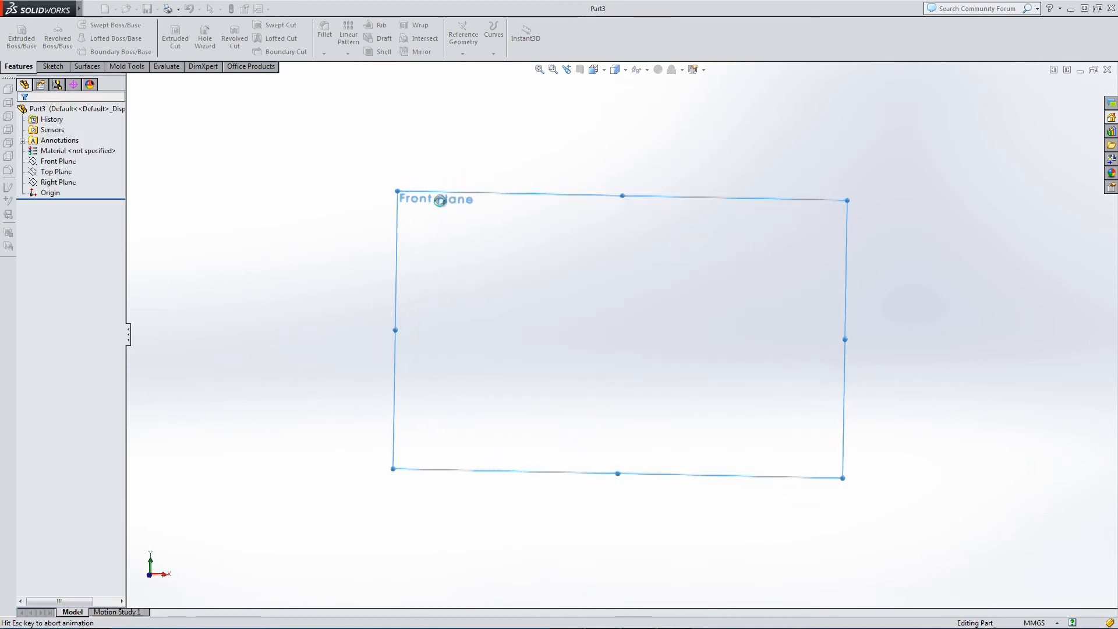
click(95, 24)
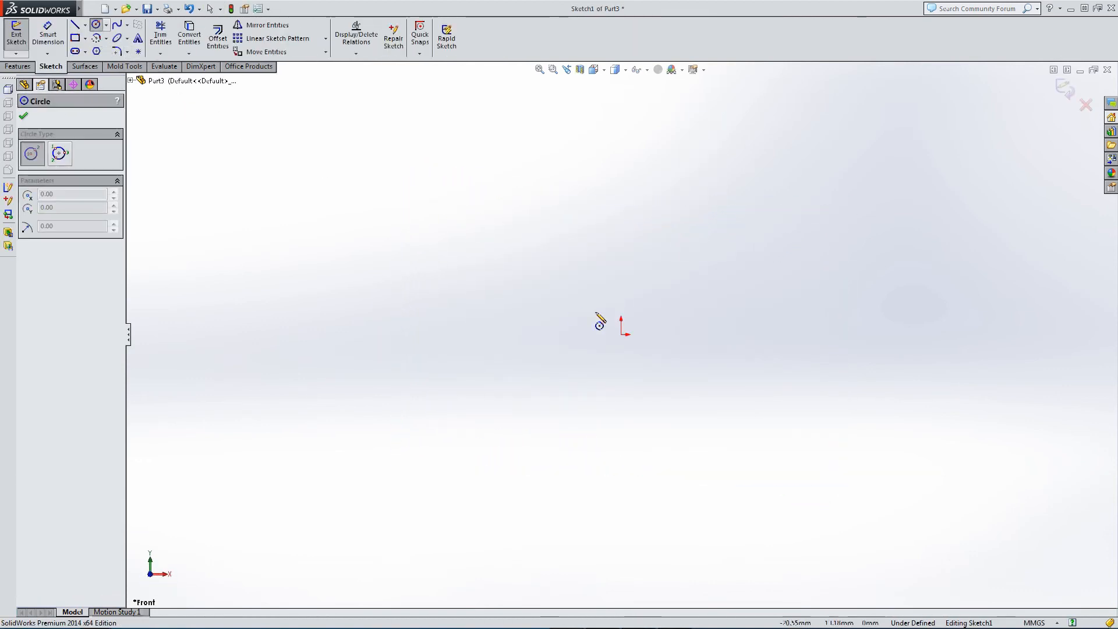
drag(621, 335, 717, 309)
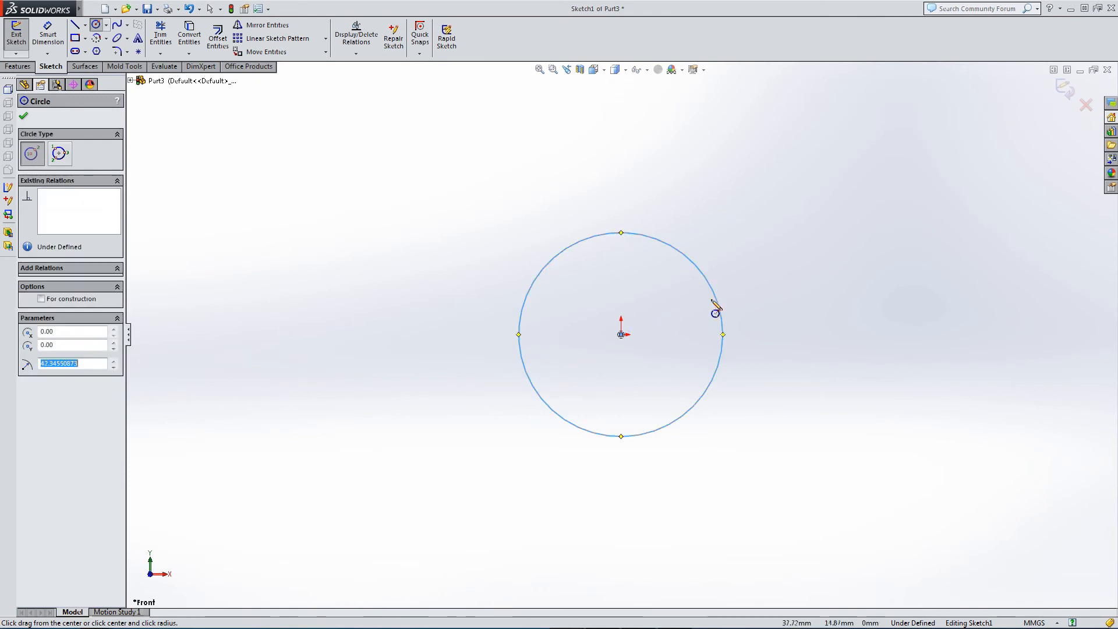
drag(621, 335, 681, 308)
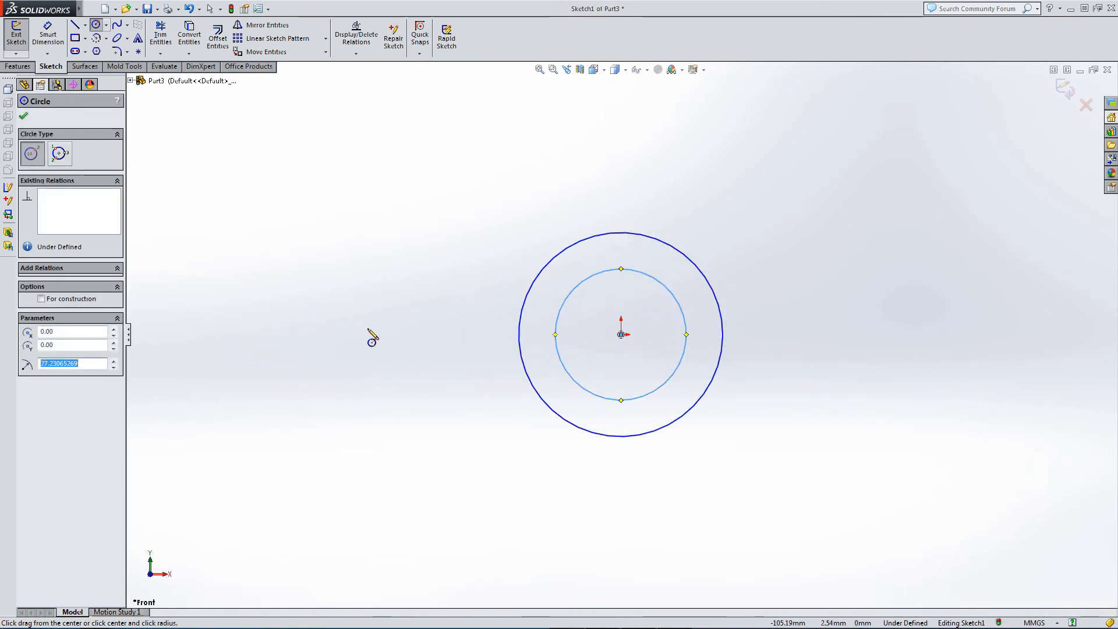
click(20, 114)
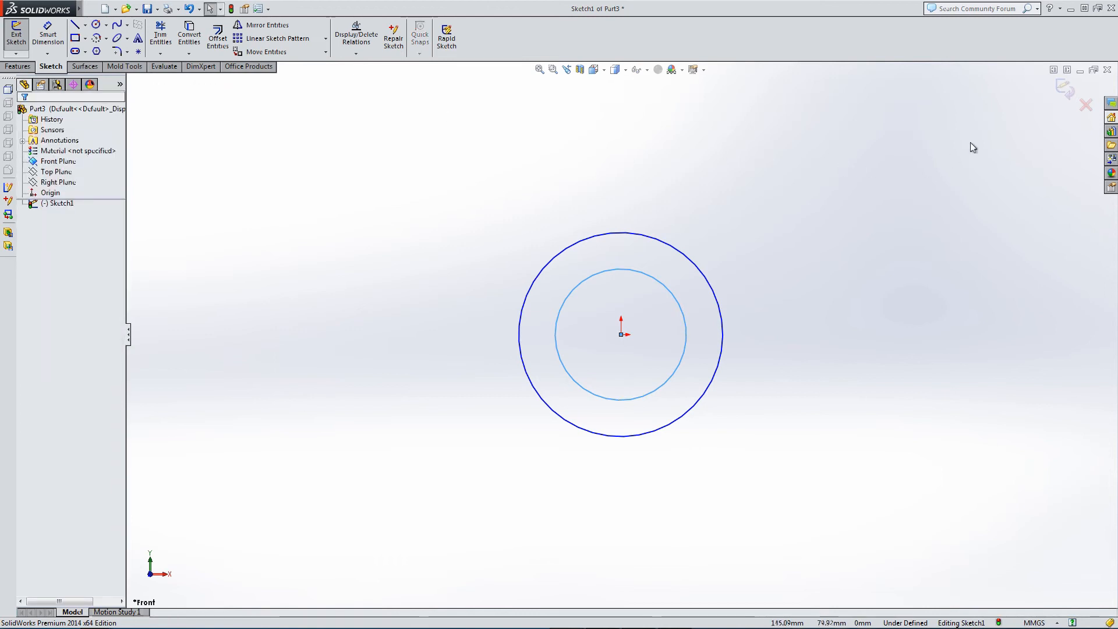
Extrude the ring profile with a blind depth into a tube roughly as long as its outer diameter
click(1060, 89)
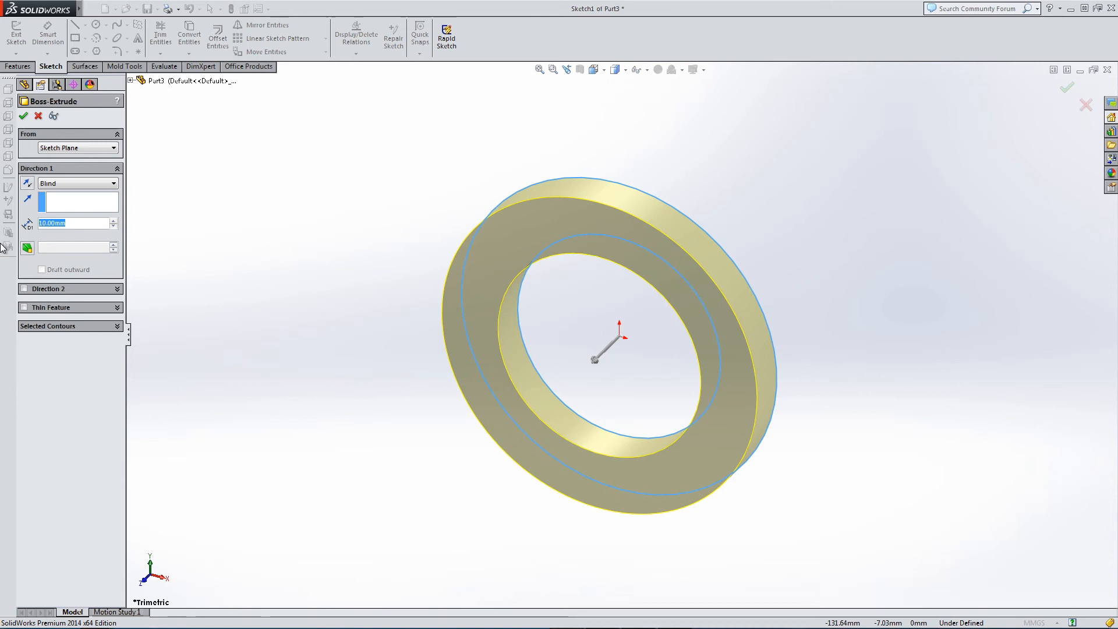
text(30)
key(Return)
key(Return)
key(f)
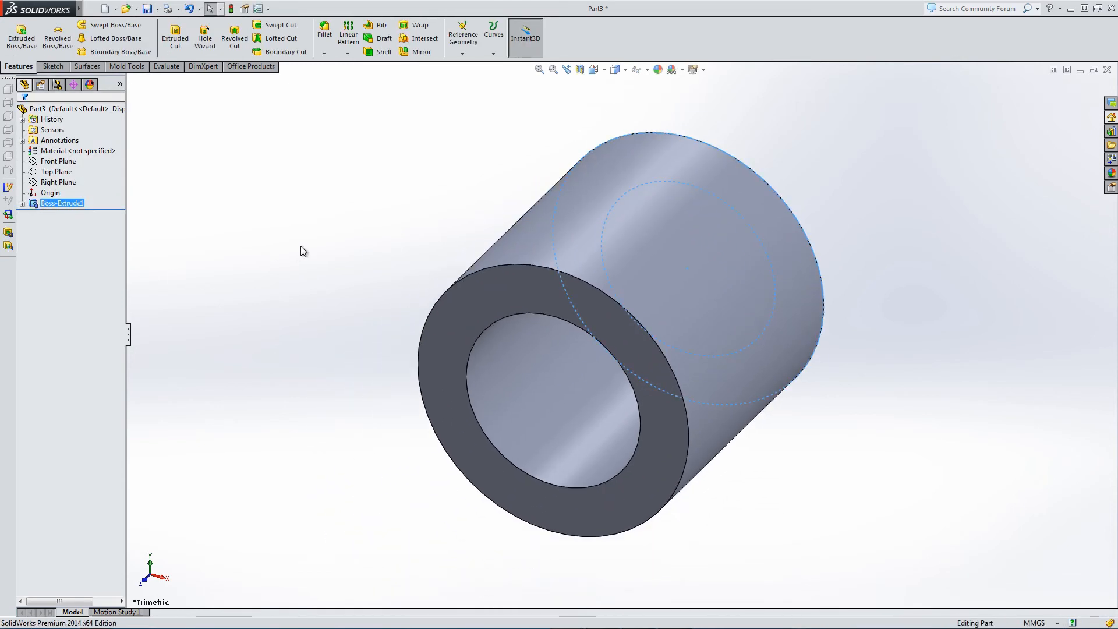
Assign the material Cast Stainless Steel from the SolidWorks Materials library to the tube part
click(367, 251)
scroll(432, 262, up, 5)
middle_drag(497, 202, 321, 239)
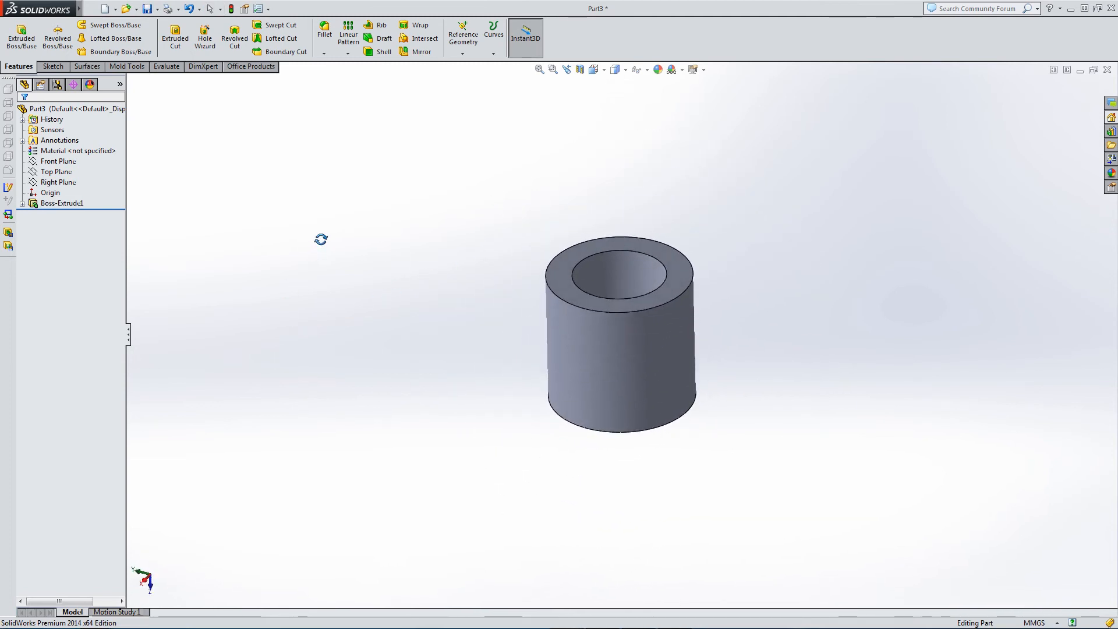
right_click(99, 153)
click(112, 161)
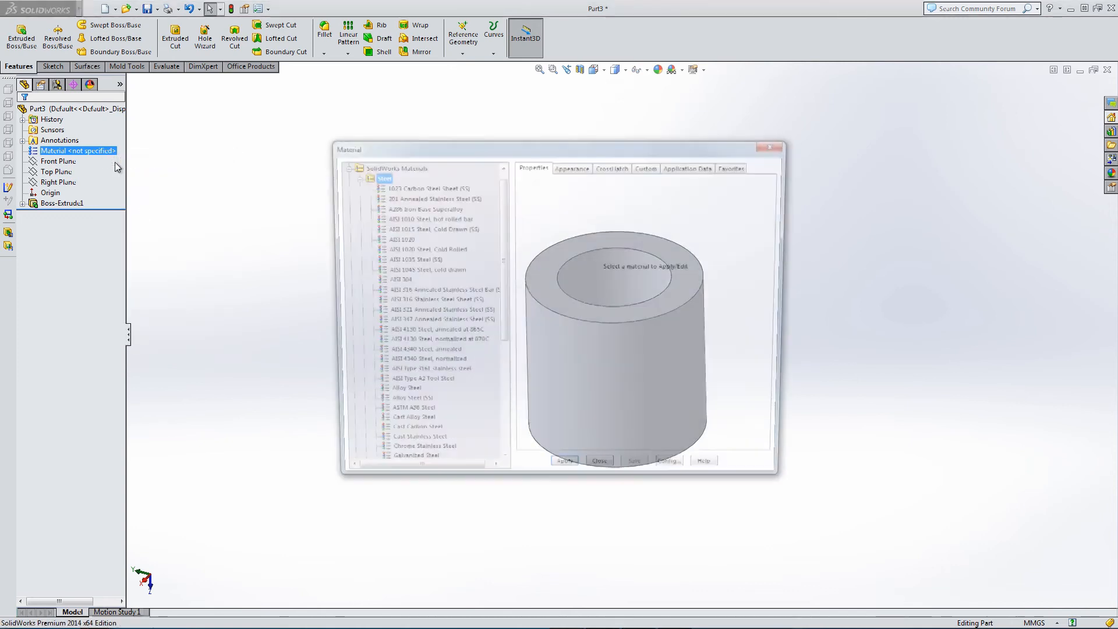
drag(502, 244, 525, 325)
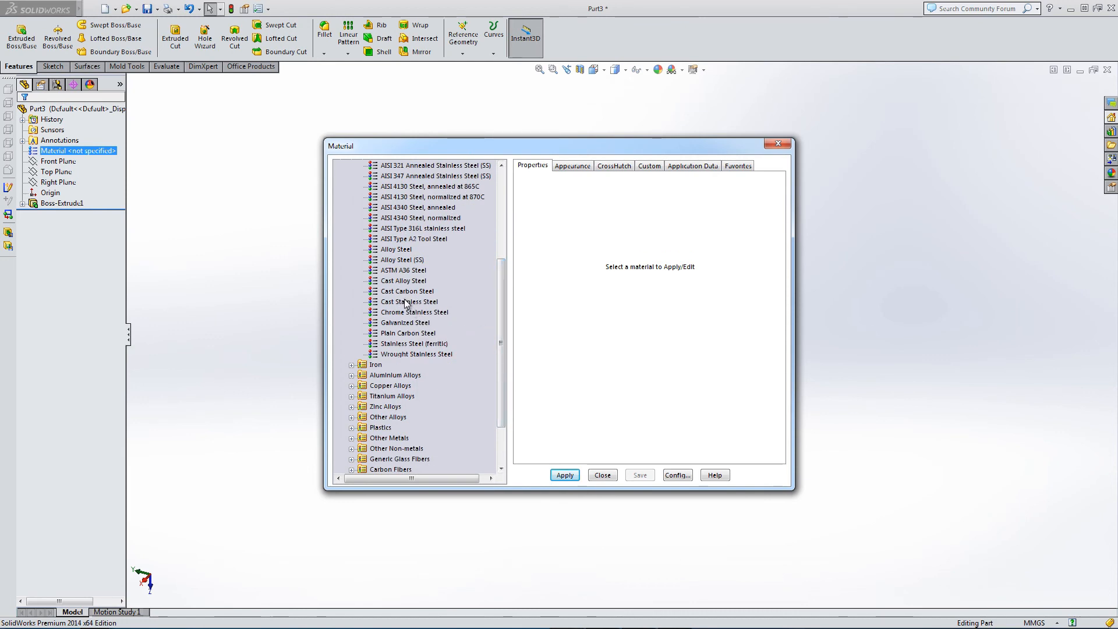
click(407, 302)
click(565, 475)
click(602, 475)
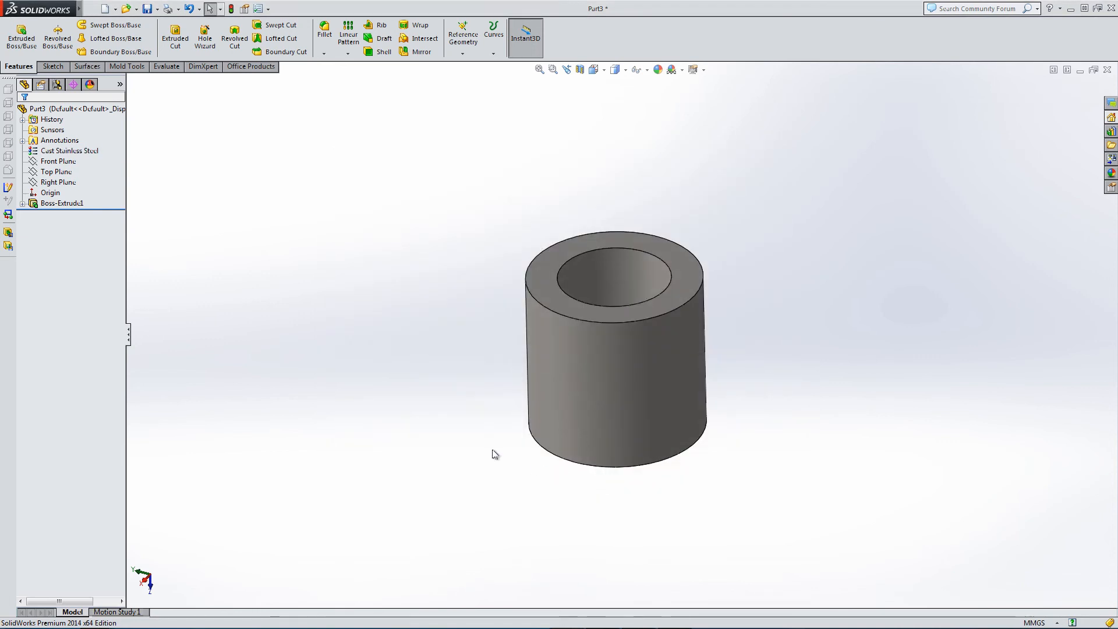
click(54, 152)
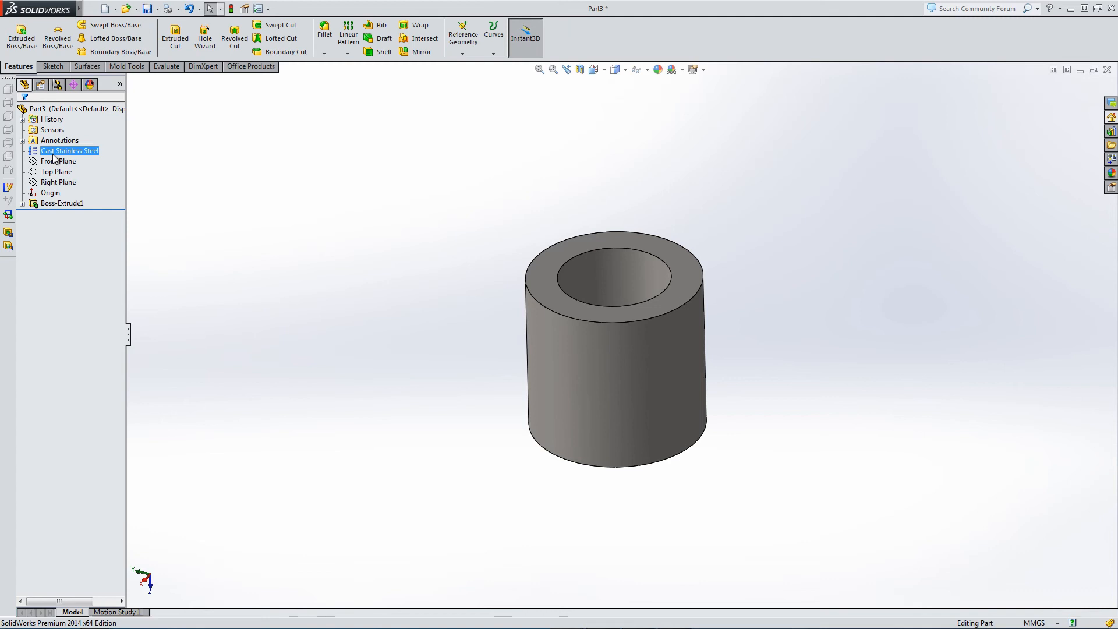
click(406, 281)
scroll(568, 200, down, 1)
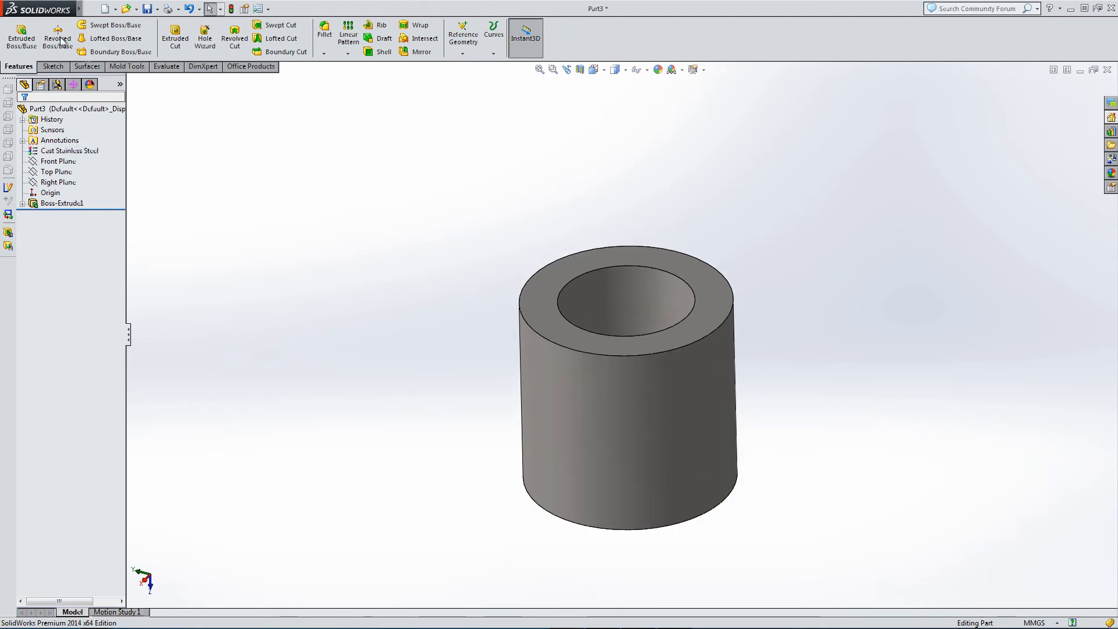
Save the part as "New Part 1" in the CAD 1 folder
click(92, 8)
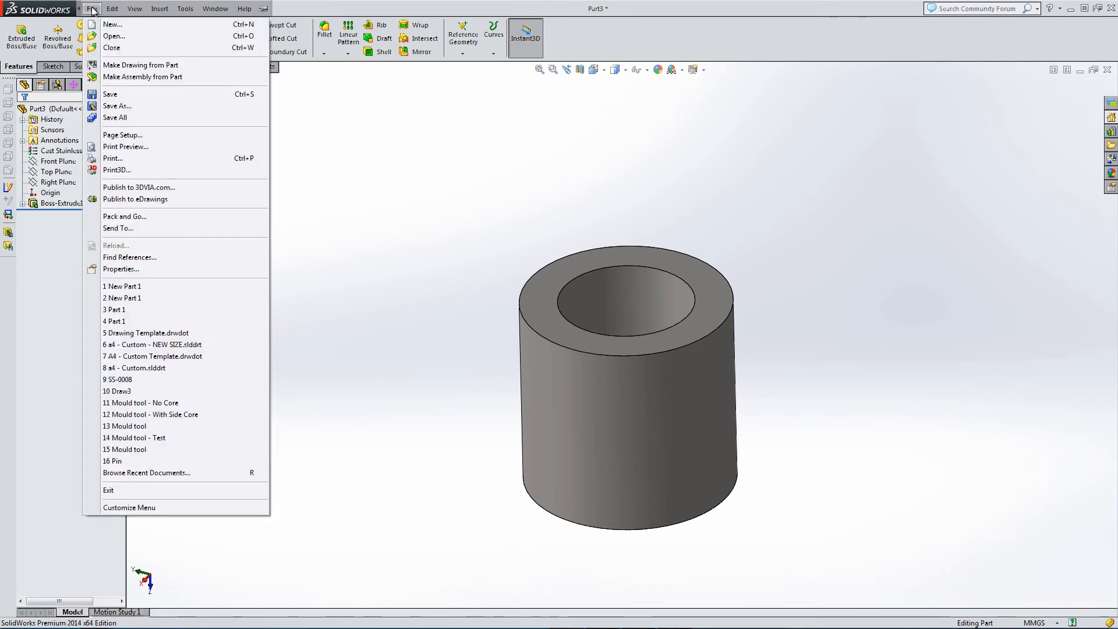
click(110, 106)
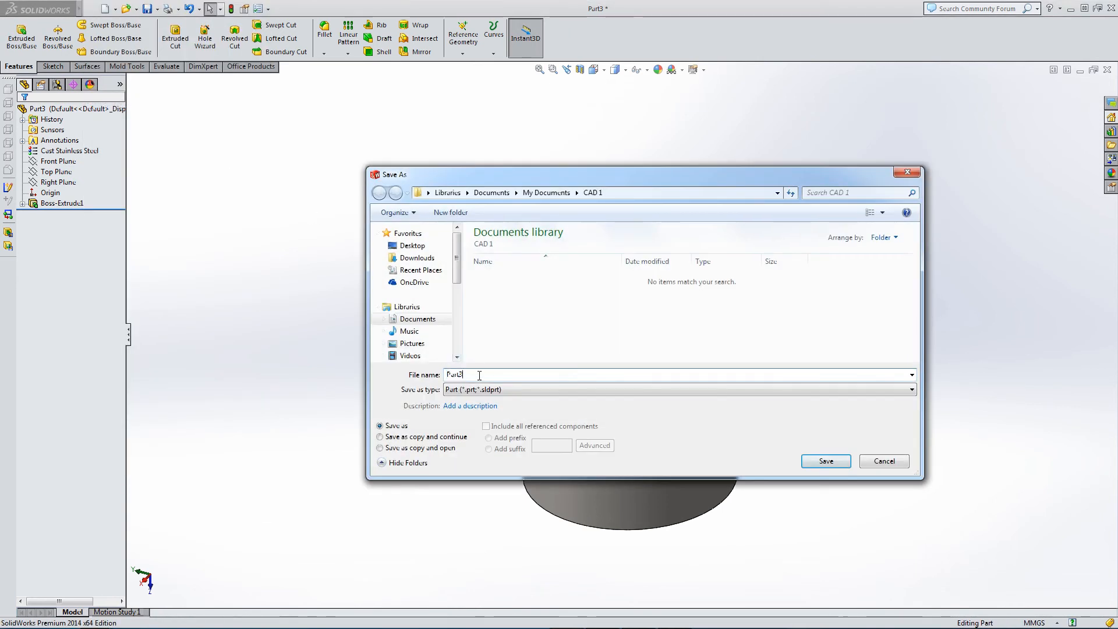
text(New)
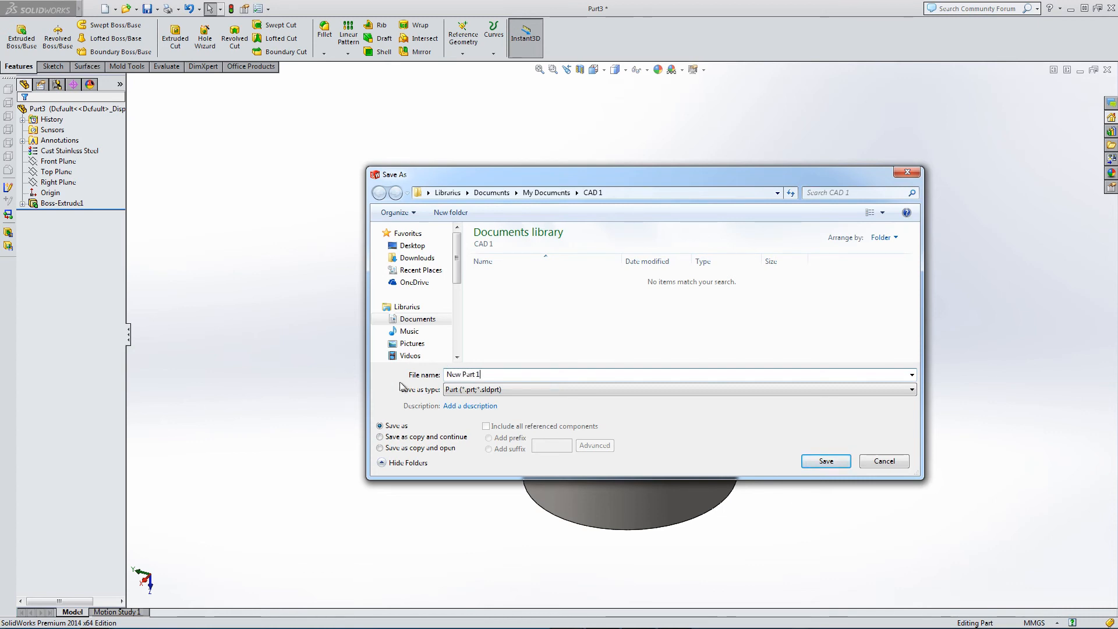
click(816, 461)
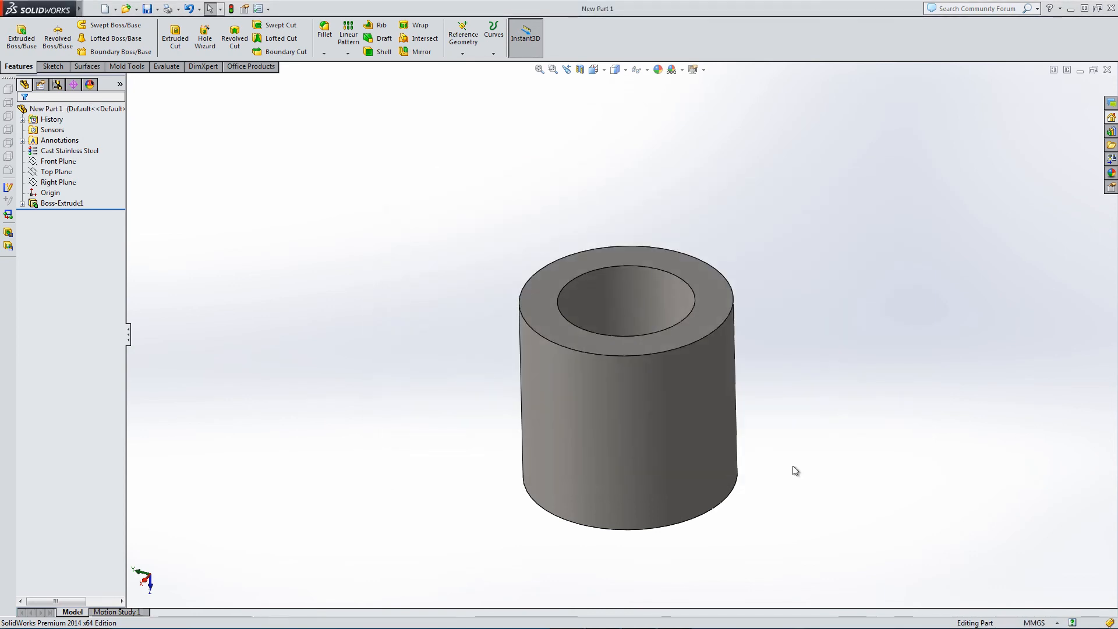
Switch back to the drawing with the filled-in title block and save it as "New Part 1" in Drawing format in the CAD 1 folder
key(ctrl+Tab)
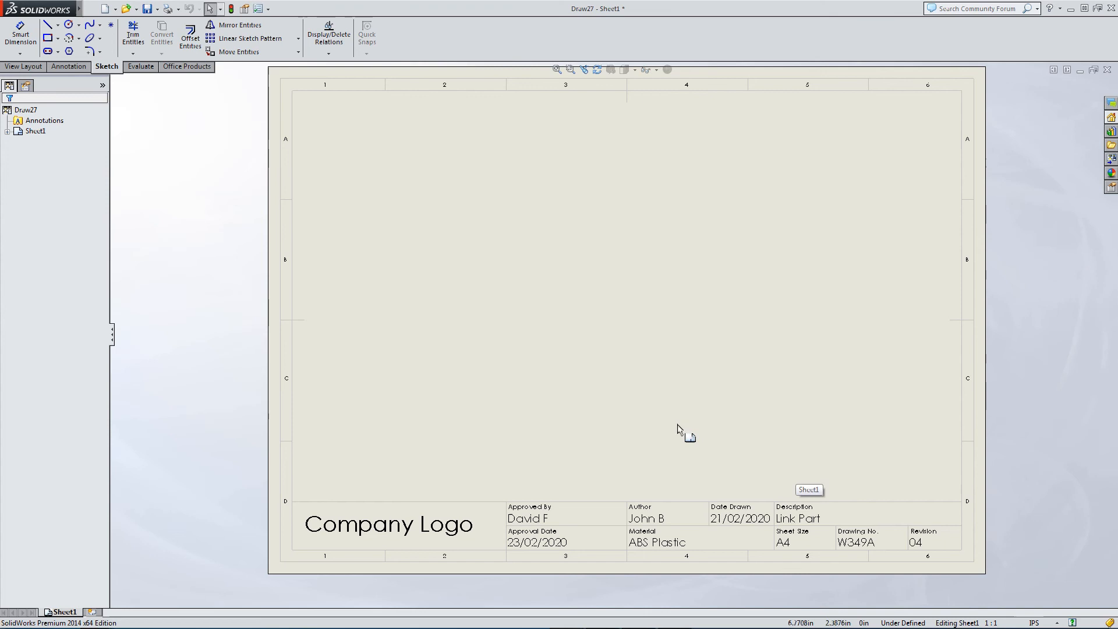
click(89, 7)
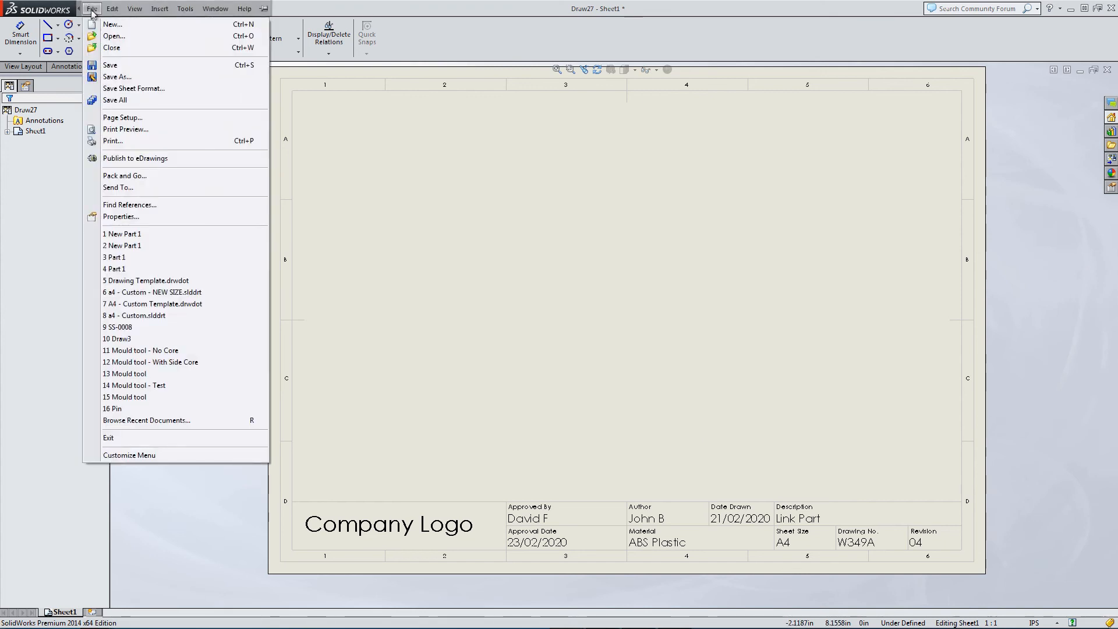
click(110, 75)
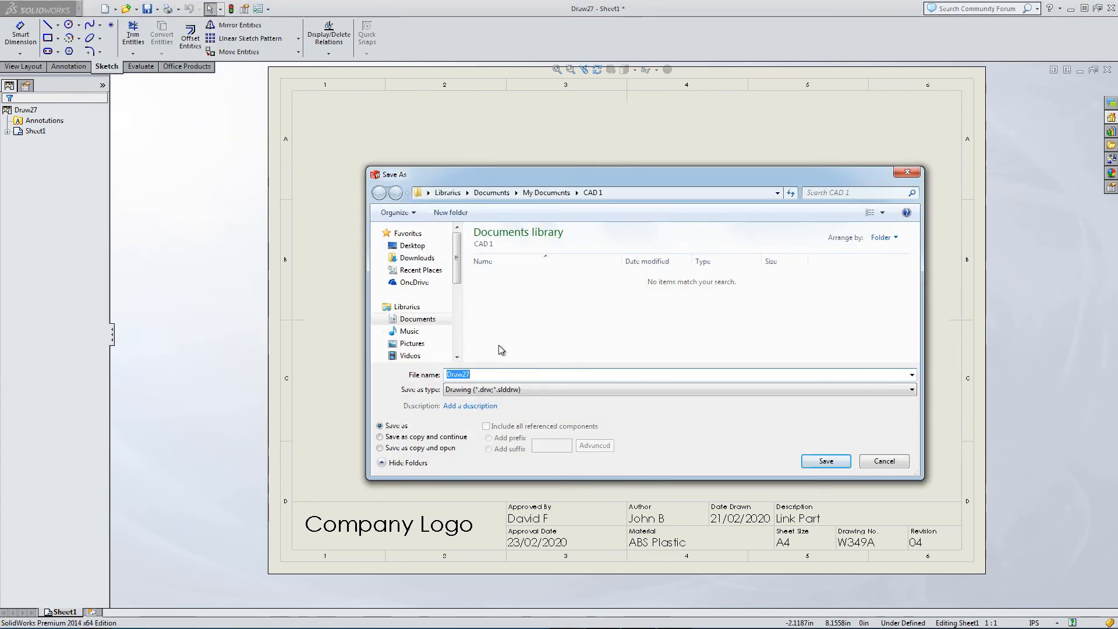
text(New Part 1)
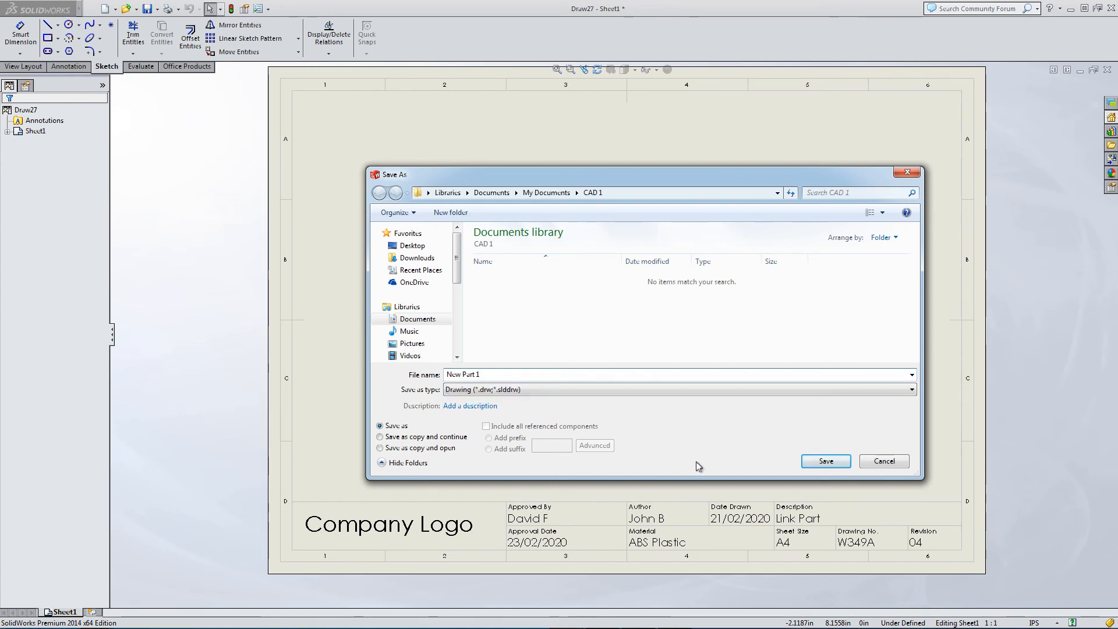
click(504, 390)
click(504, 391)
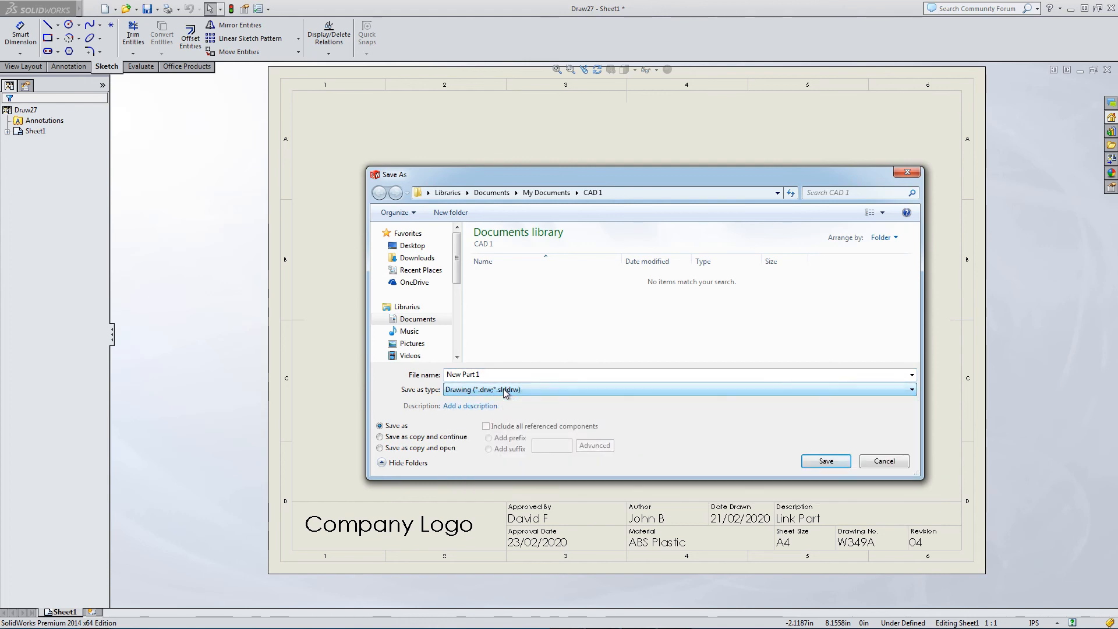
click(826, 460)
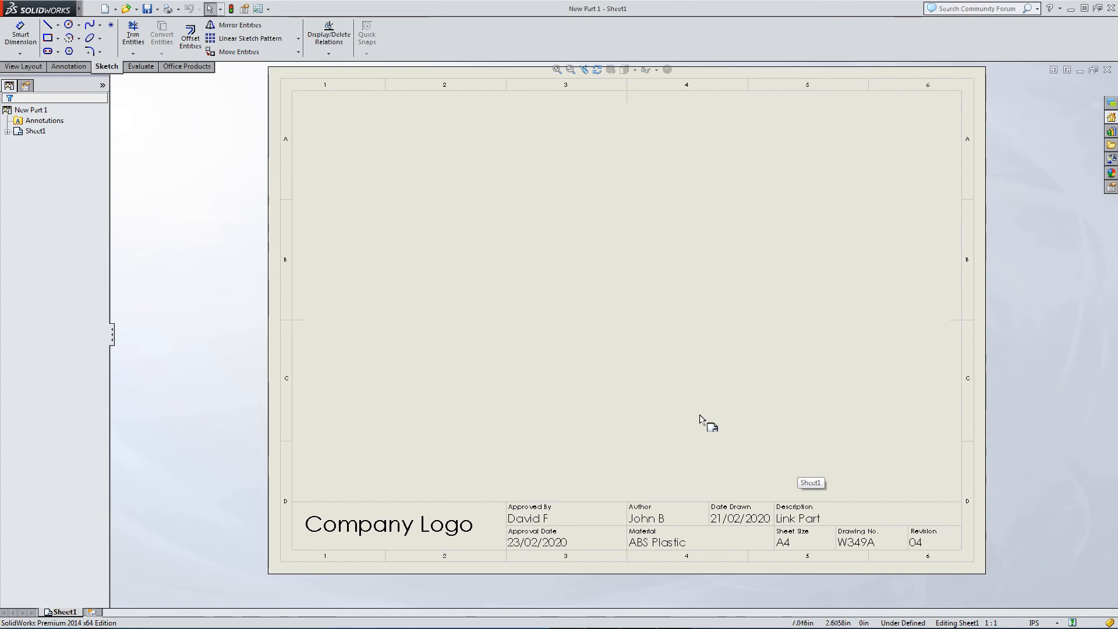
Place the Back view of New Part 1 from the View Palette on the drawing sheet, above the title block near the sheet's middle
click(1111, 158)
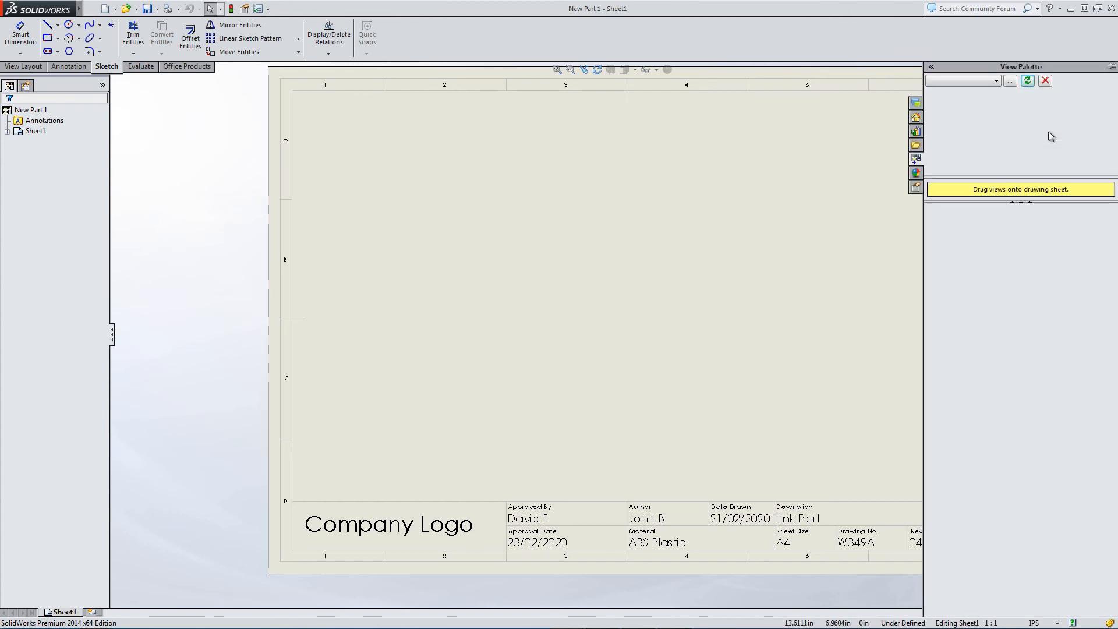
click(995, 82)
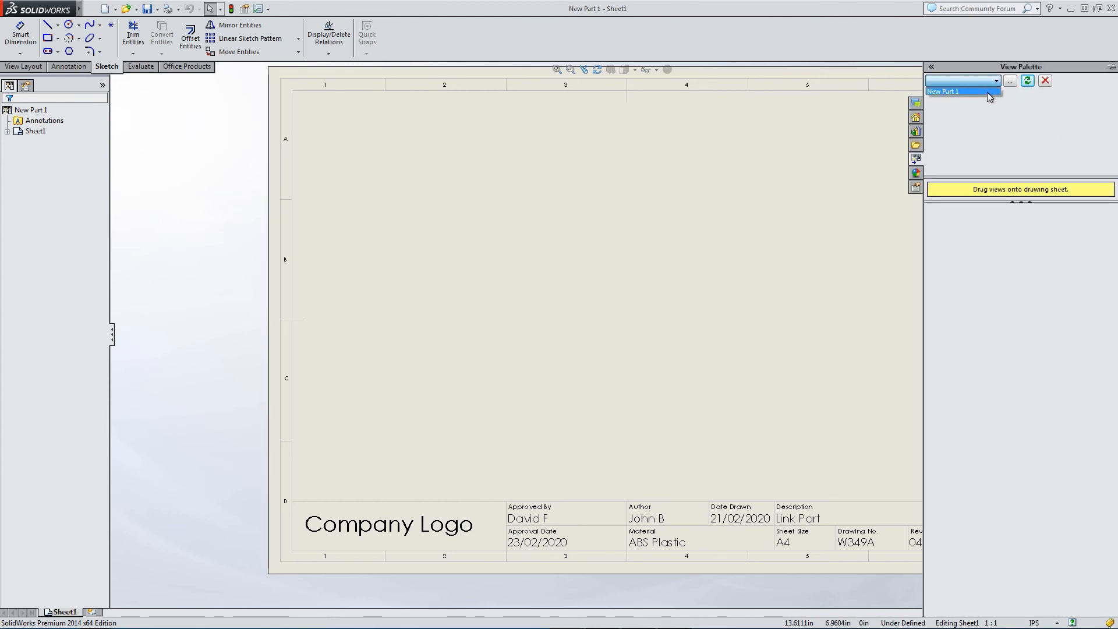
click(988, 92)
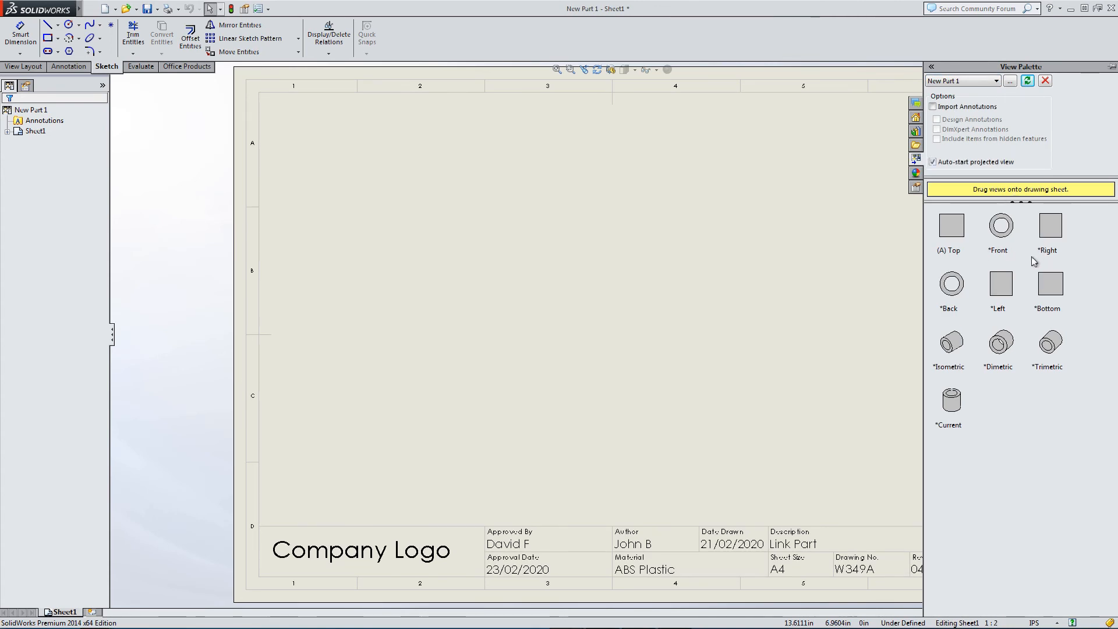
click(951, 286)
drag(949, 290, 499, 390)
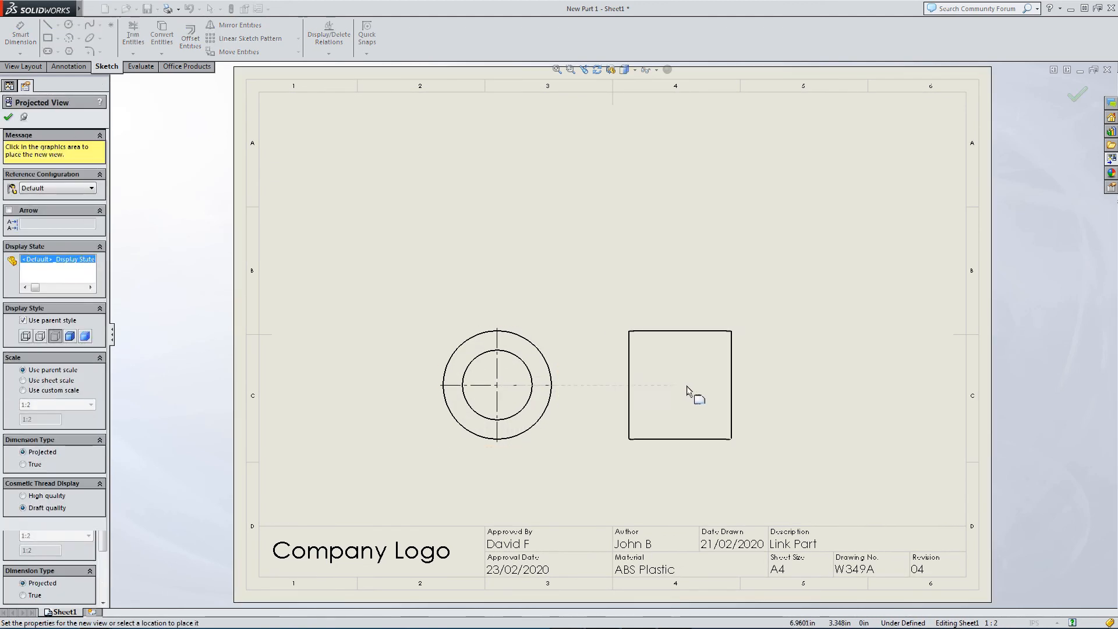
Add a projected side view to the right of the ring view and a projected isometric view to its upper right
click(710, 394)
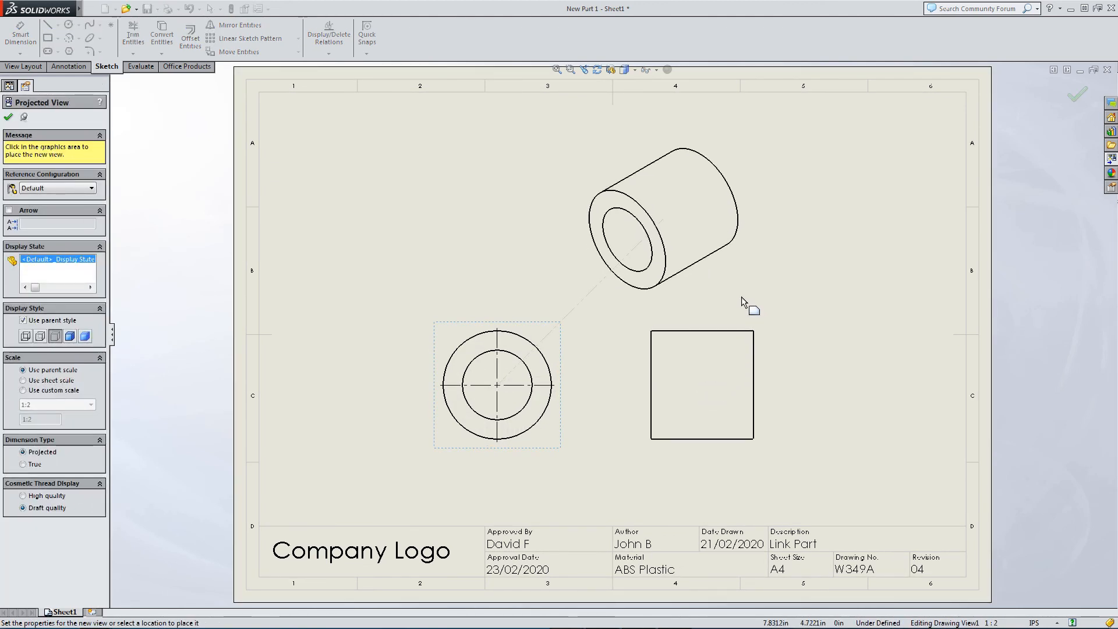
click(764, 269)
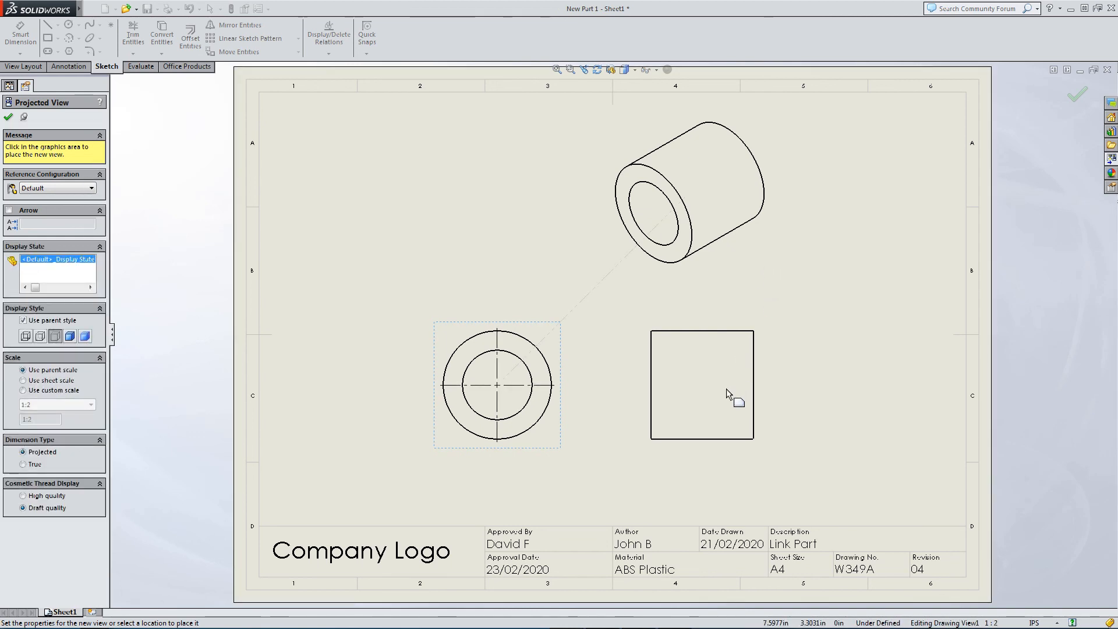
key(Escape)
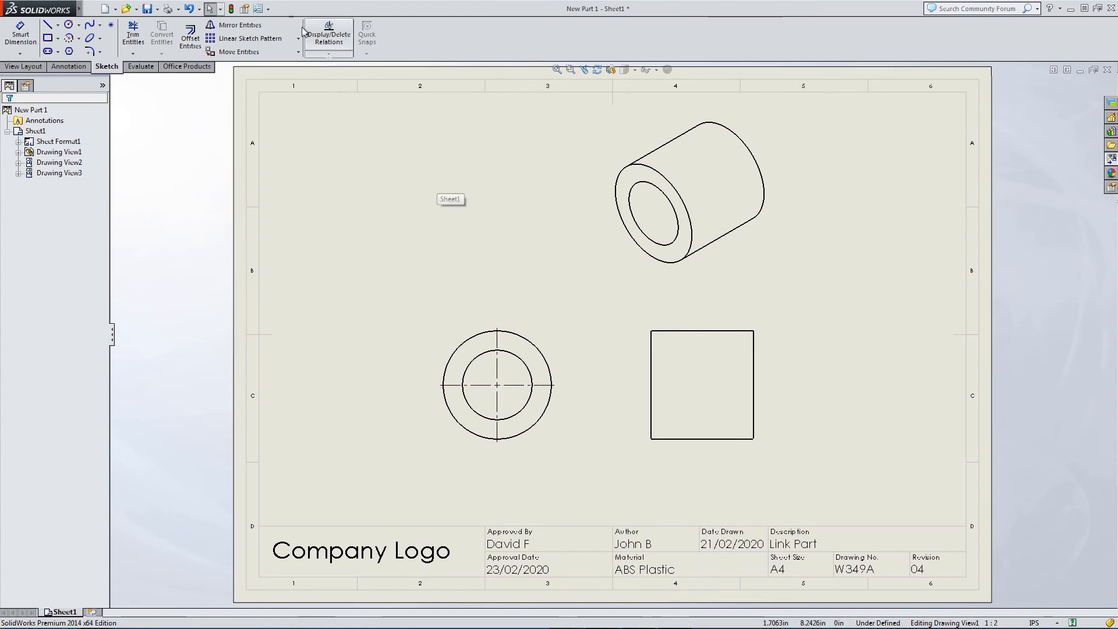
Link the drawing's custom Material property to the part's material with the expression "SW-Material@New Part 1.SLDPRT", including the quotation marks
click(259, 11)
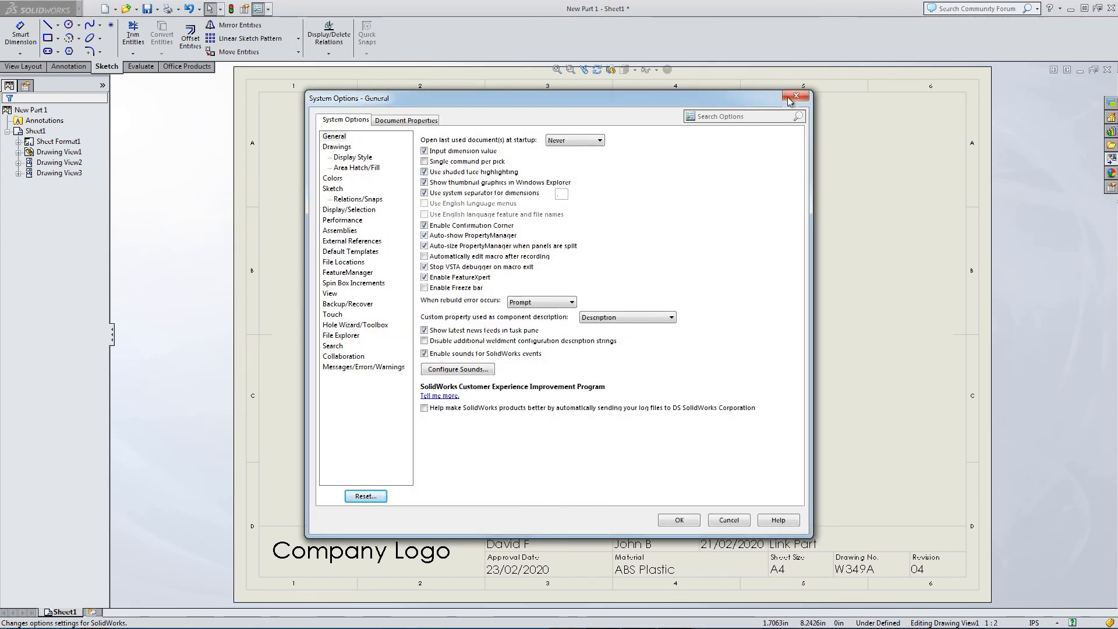
click(793, 98)
click(244, 9)
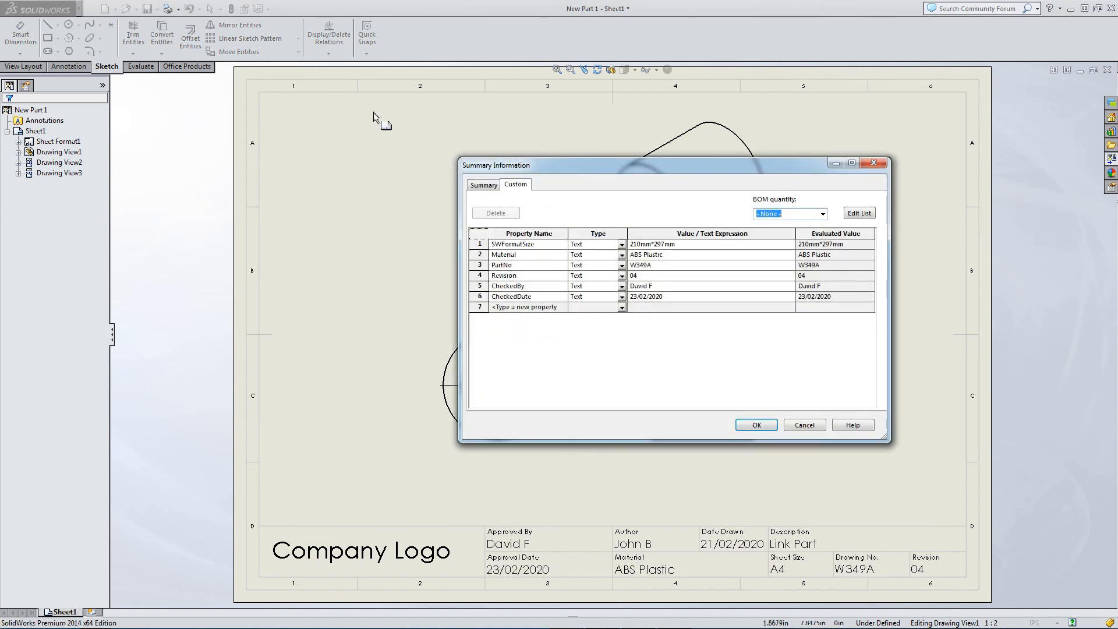
drag(559, 160, 474, 201)
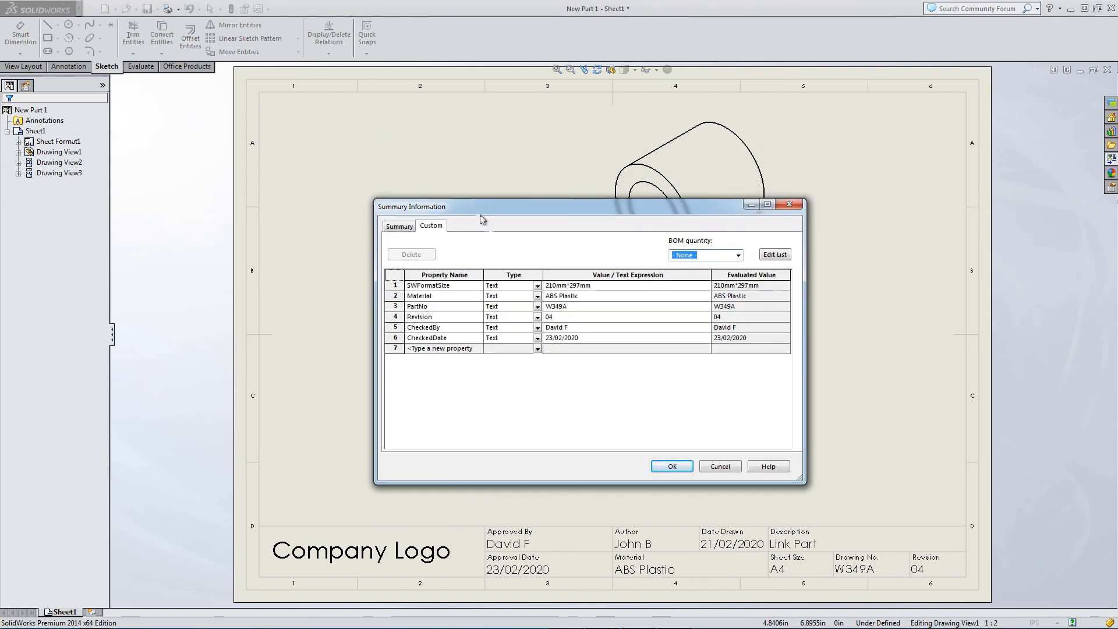
click(600, 296)
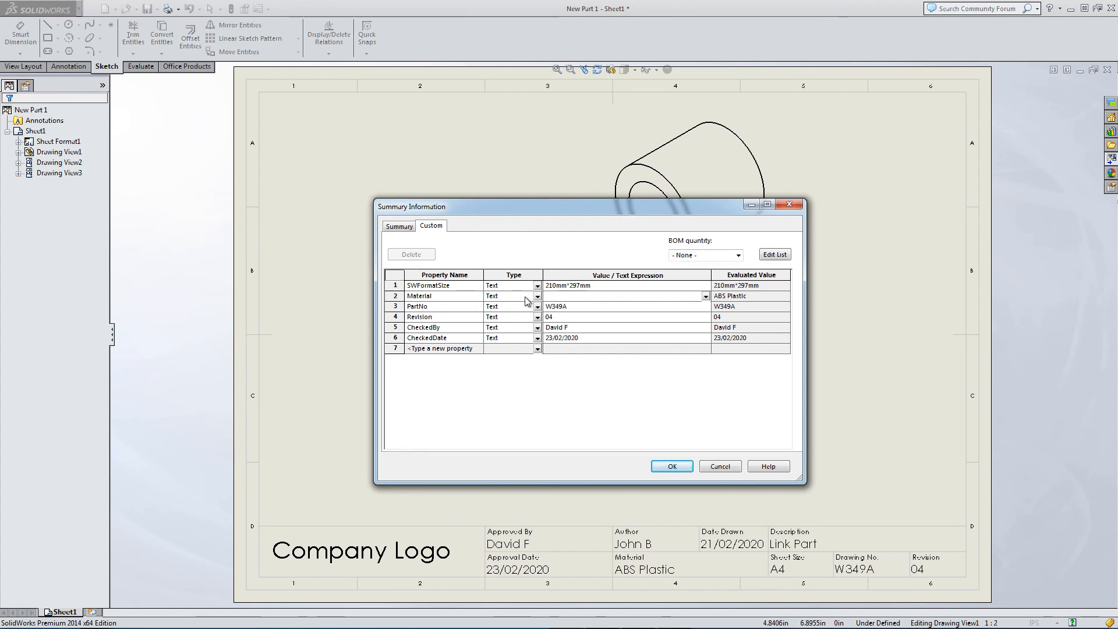
text(")
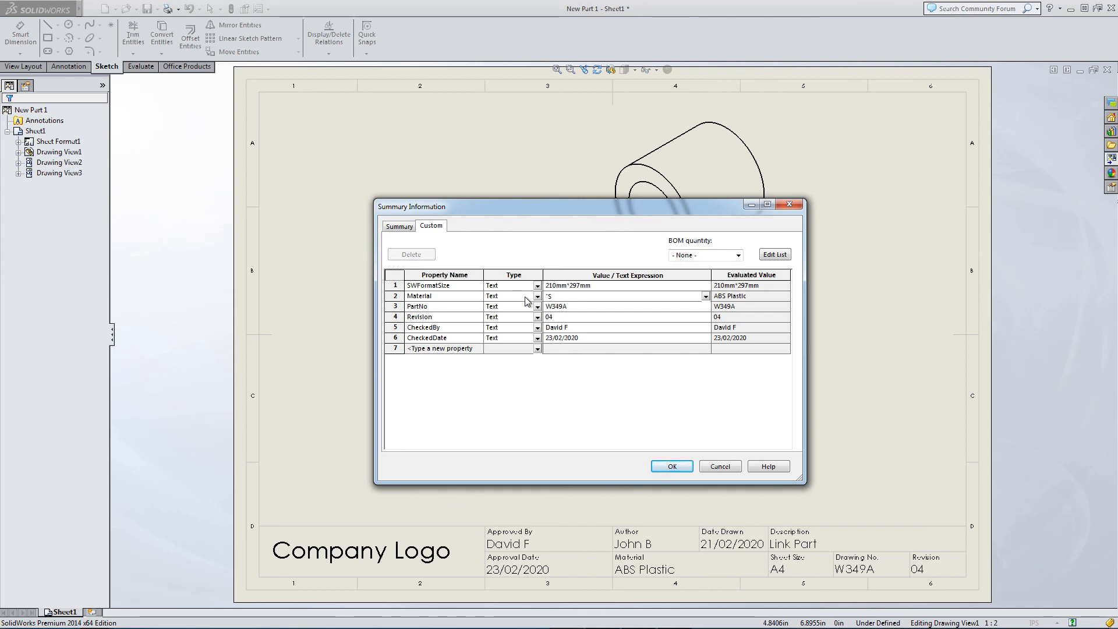
text(SW-Mat)
text(erial)
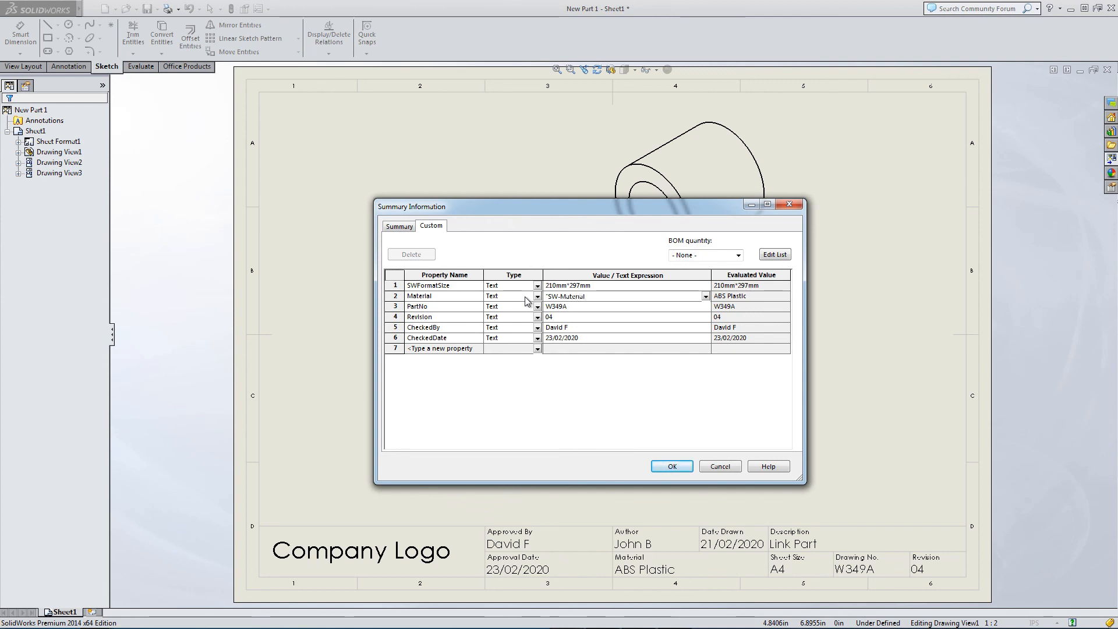
text(@New)
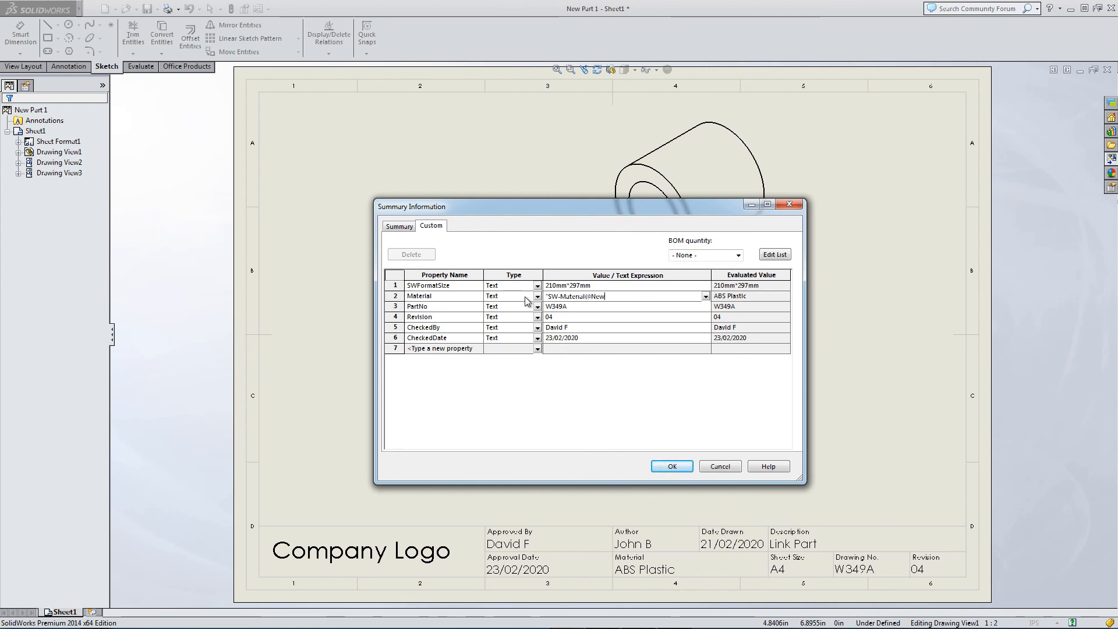
text( Part 1)
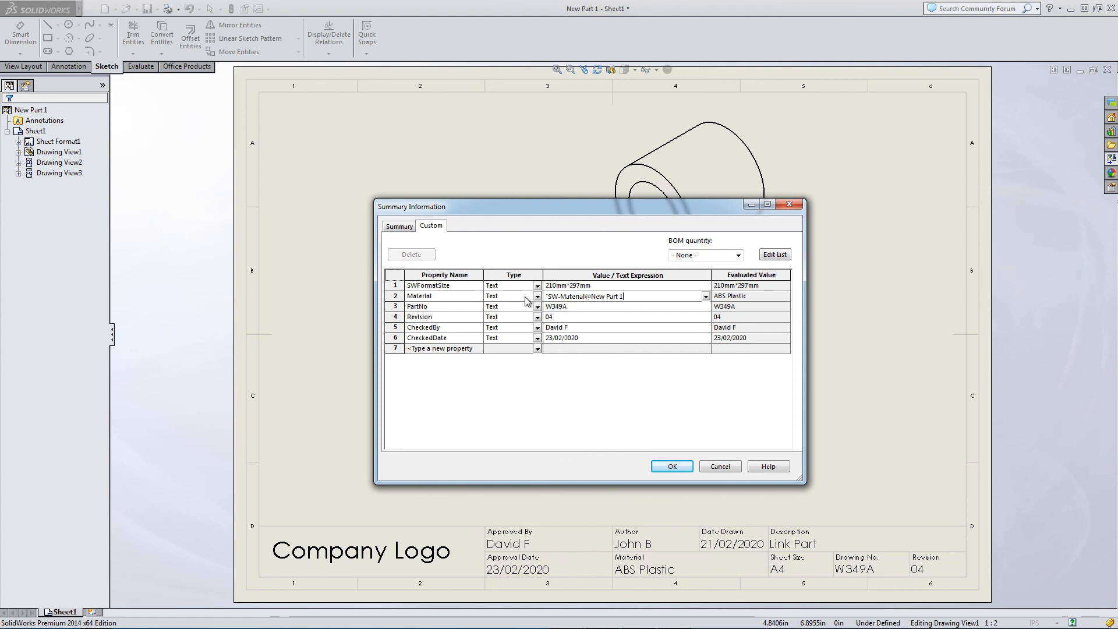
text(.S)
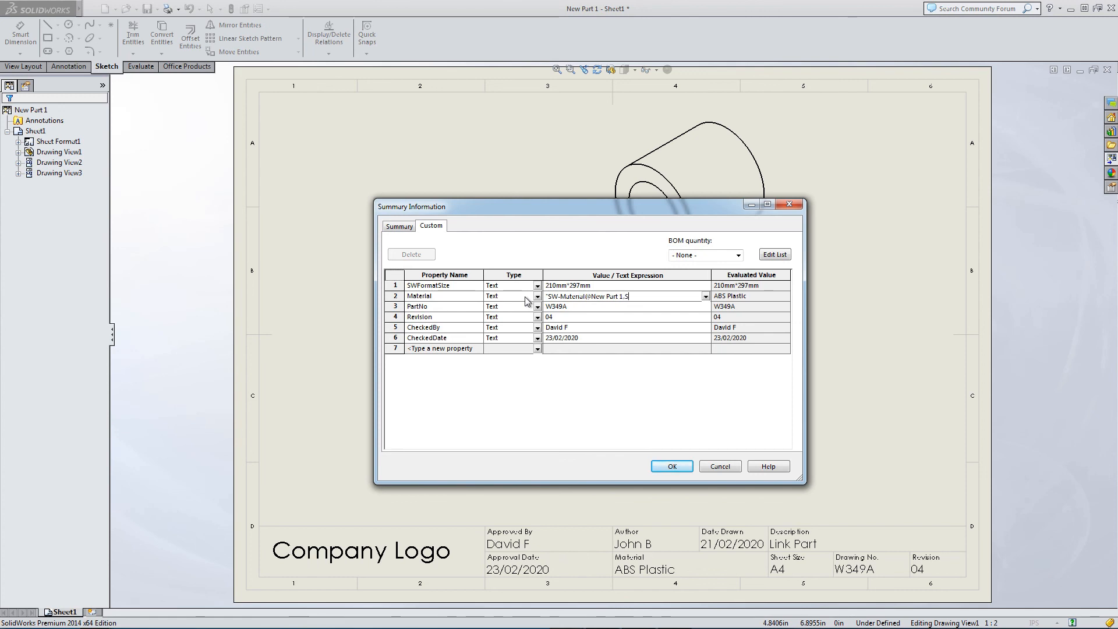
text(LDPRT")
click(617, 306)
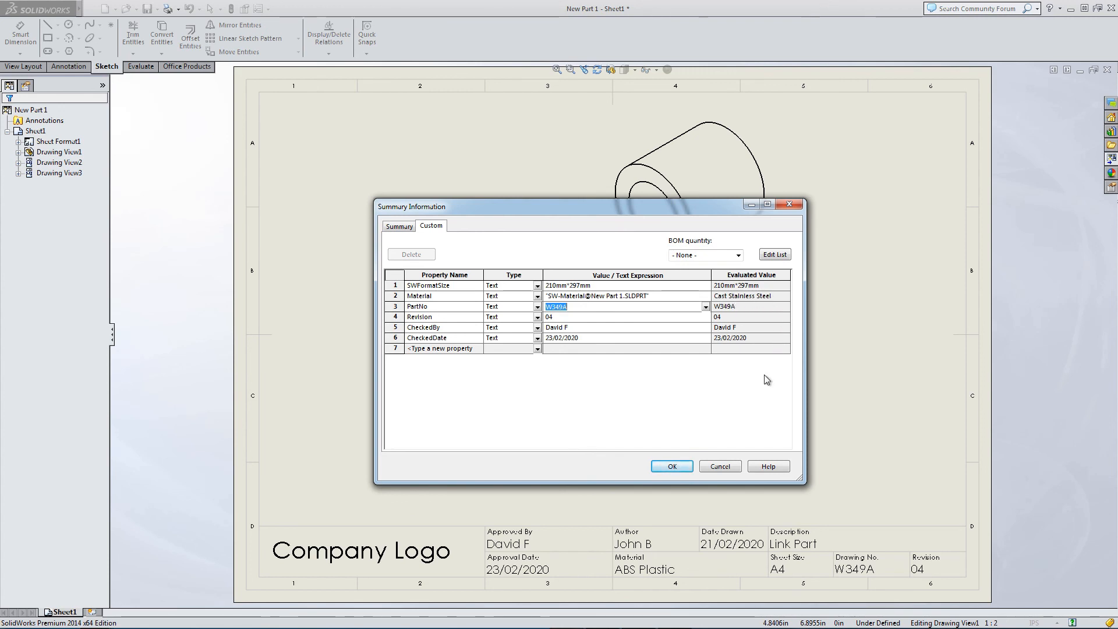
click(670, 467)
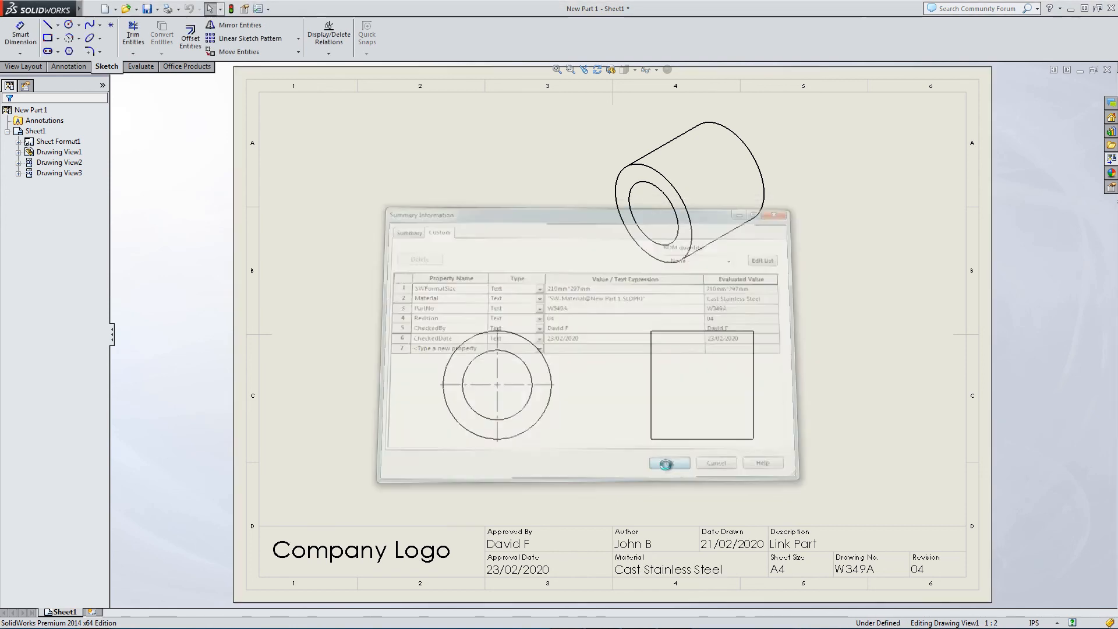